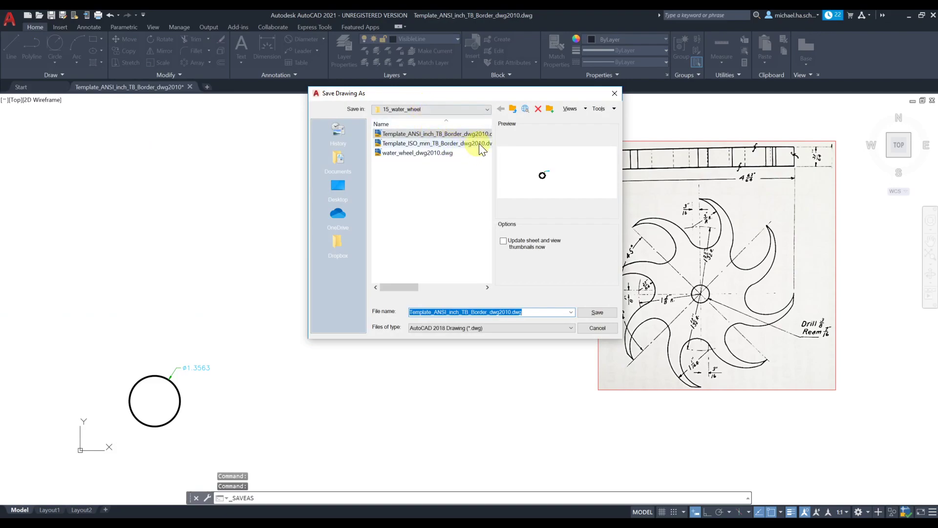
Save the drawing as water_wheel_dwg2010_v2.dwg in the AutoCAD 2010/LT2010 Drawing format
click(411, 152)
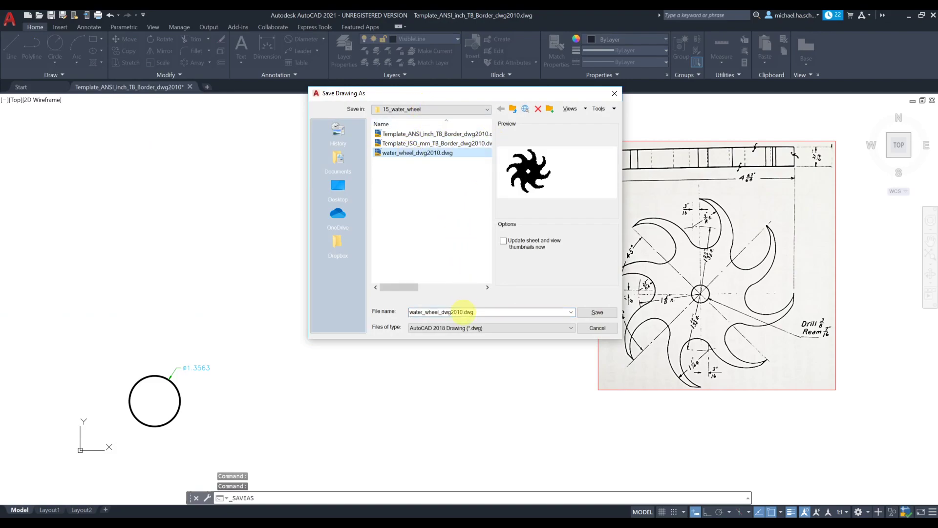
click(465, 326)
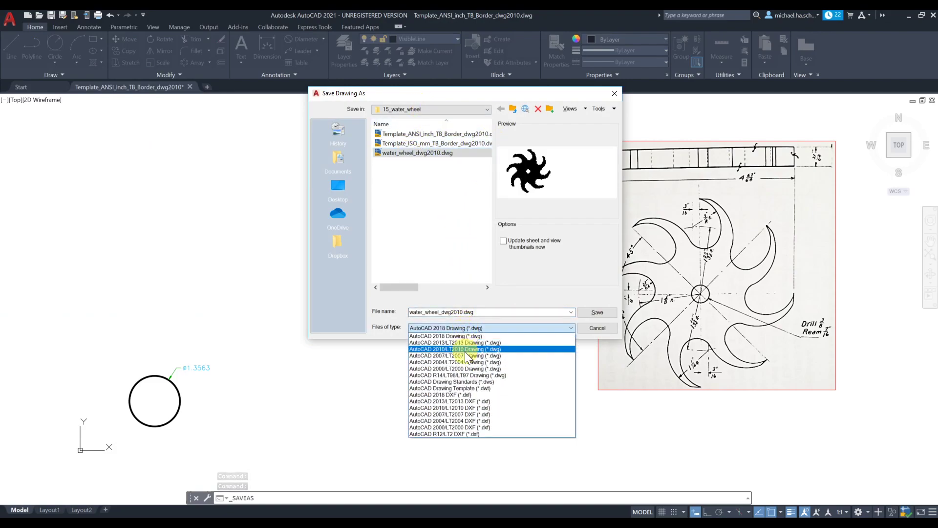
click(465, 349)
click(456, 313)
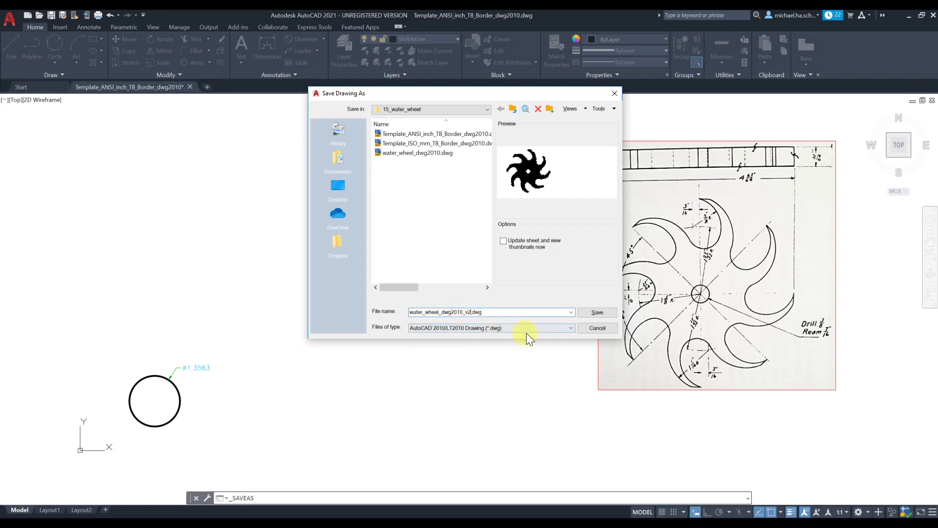
click(599, 314)
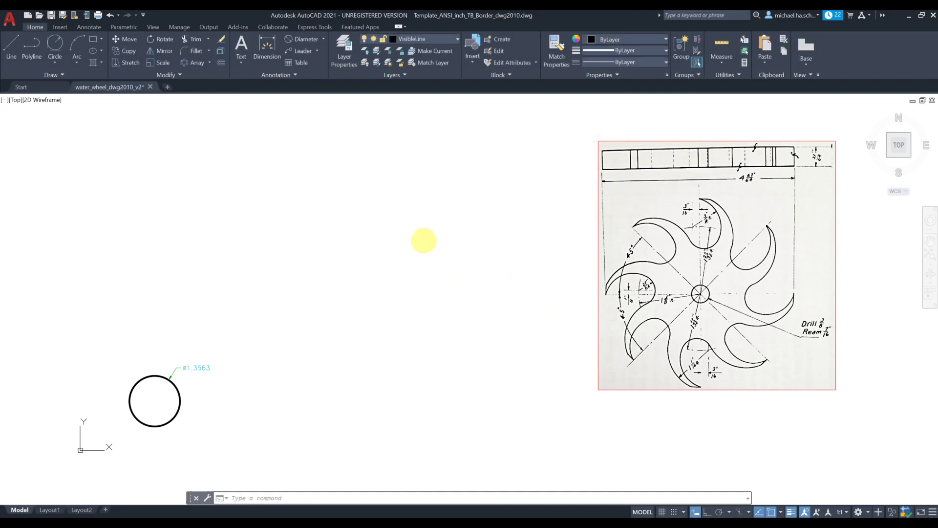
Erase the sample circle and its diameter dimension from model space
click(199, 350)
click(169, 390)
key(Delete)
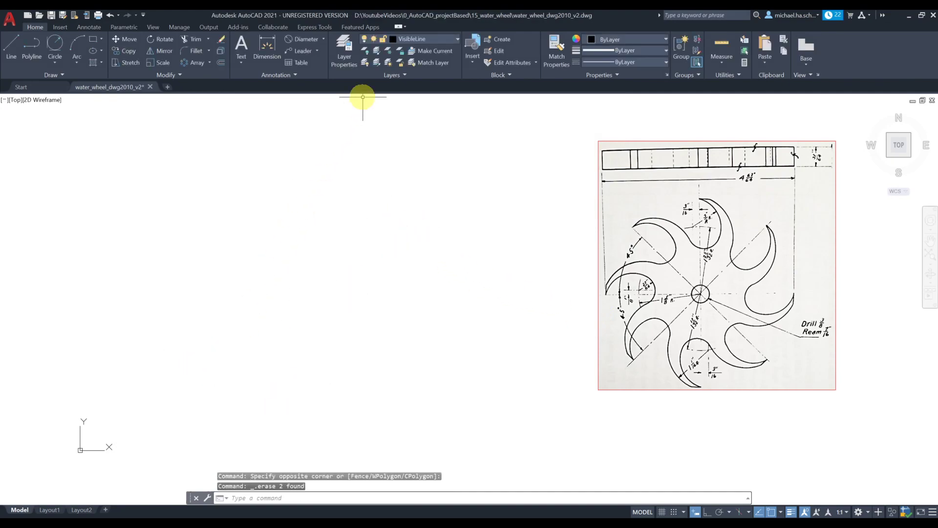
Check the layer list and the Layout1 sheet with its border and title block, returning to model space
click(414, 38)
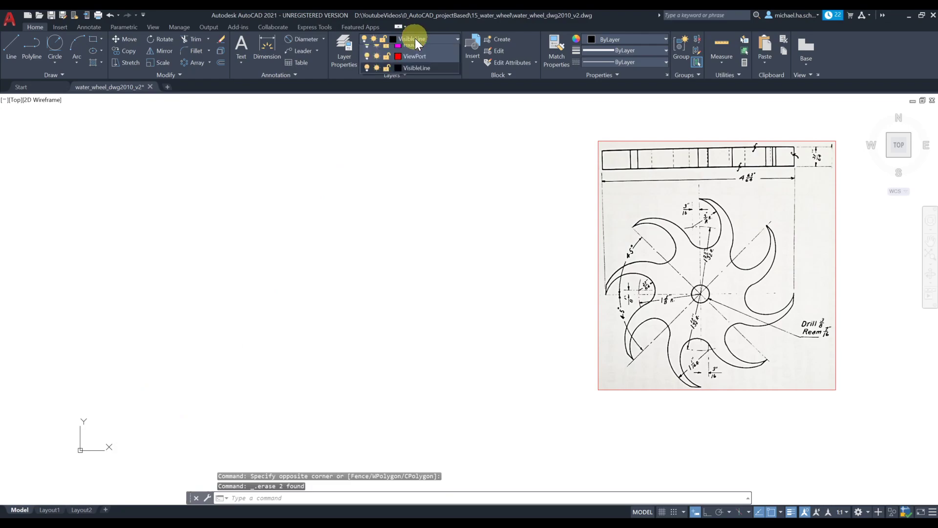
click(458, 194)
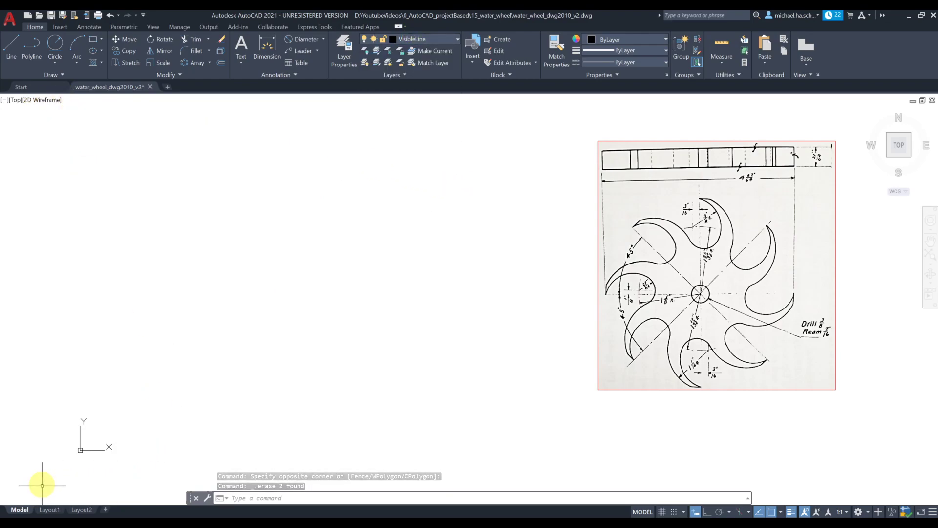
click(49, 510)
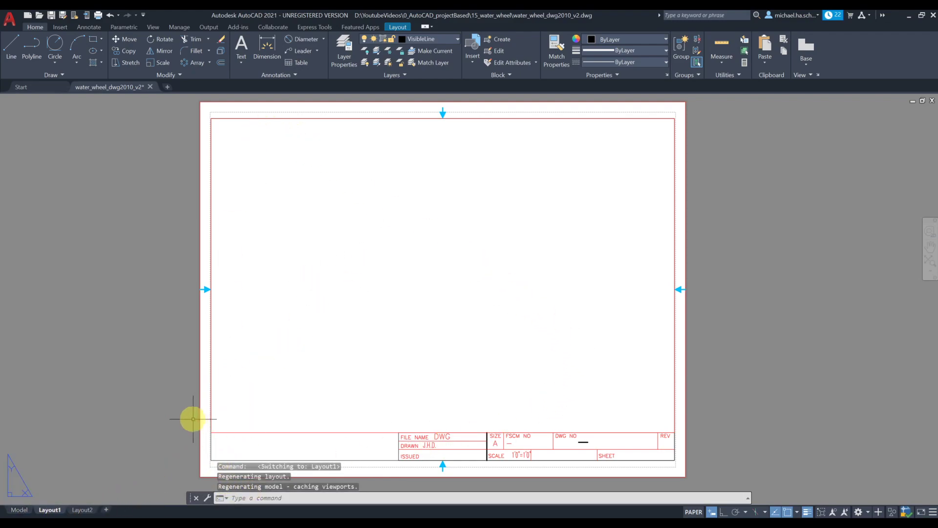
click(17, 510)
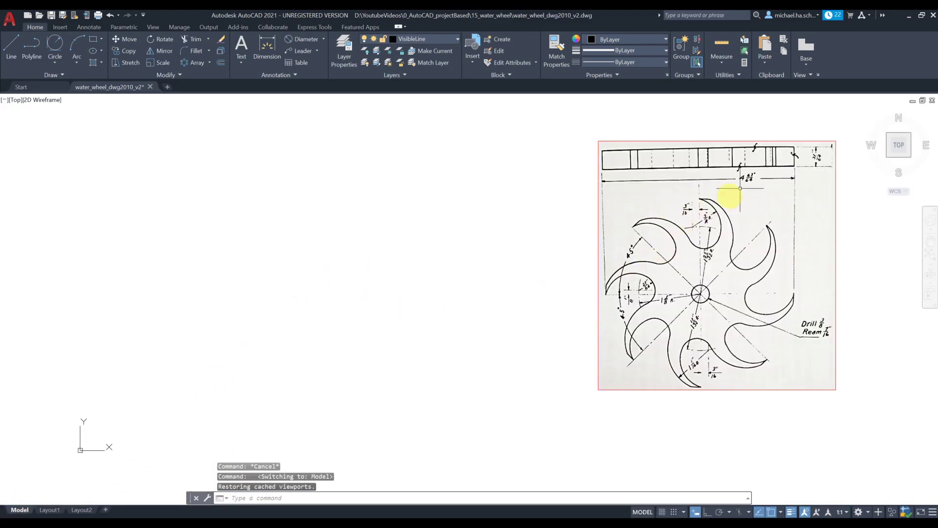
Review the template's layer properties and make ViewPort the current layer
click(417, 37)
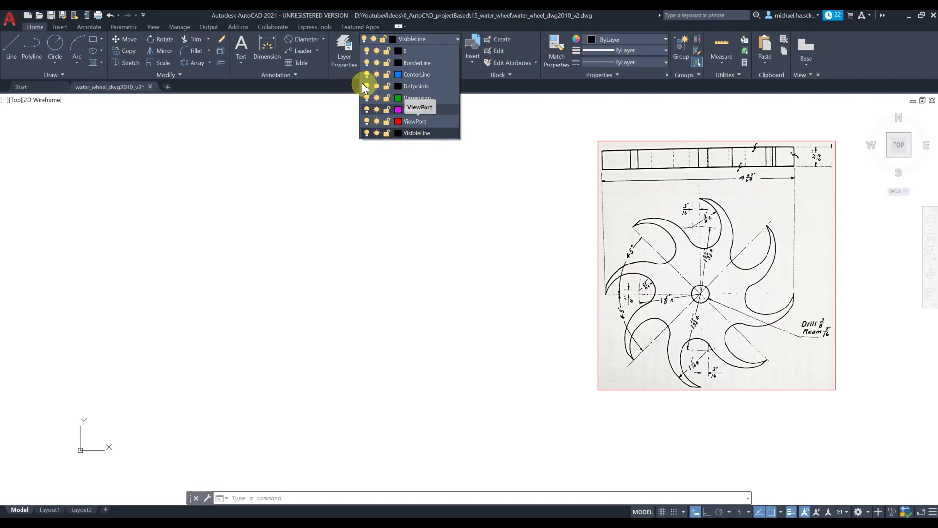
click(347, 44)
click(345, 55)
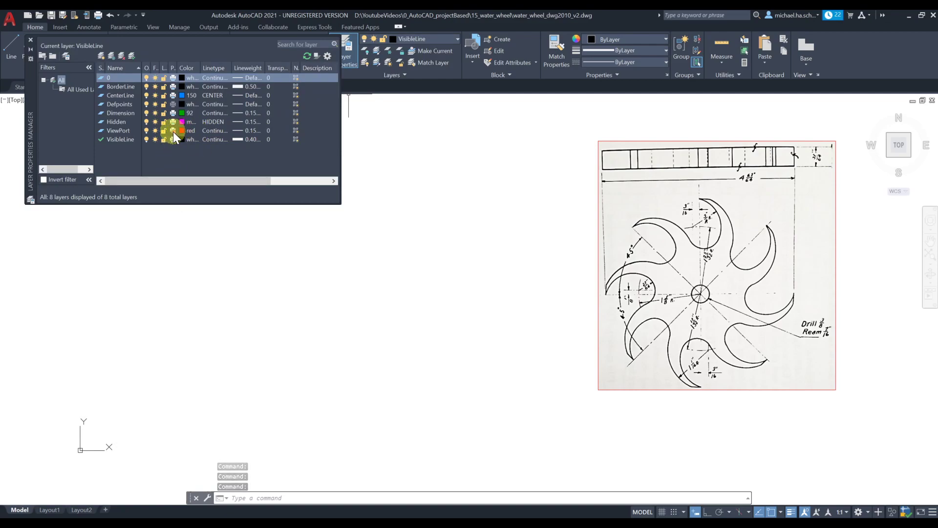
click(31, 39)
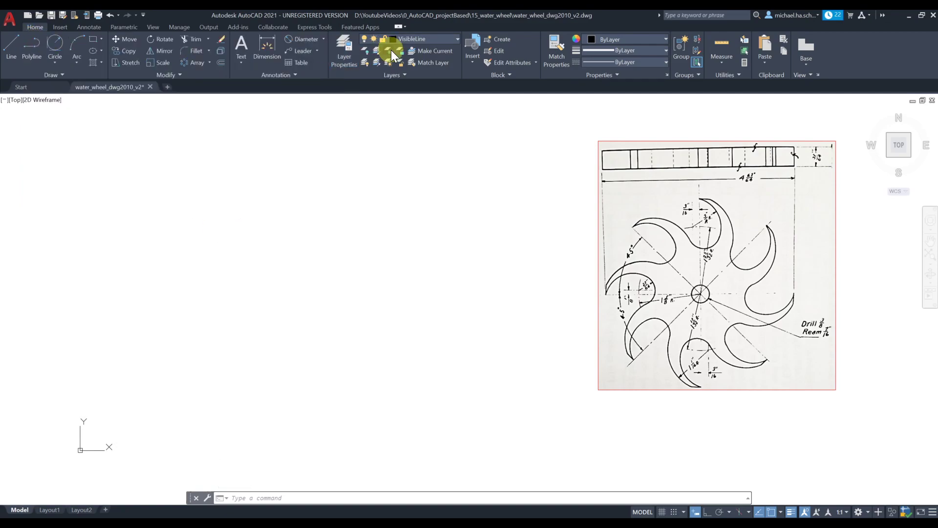
click(429, 41)
click(427, 119)
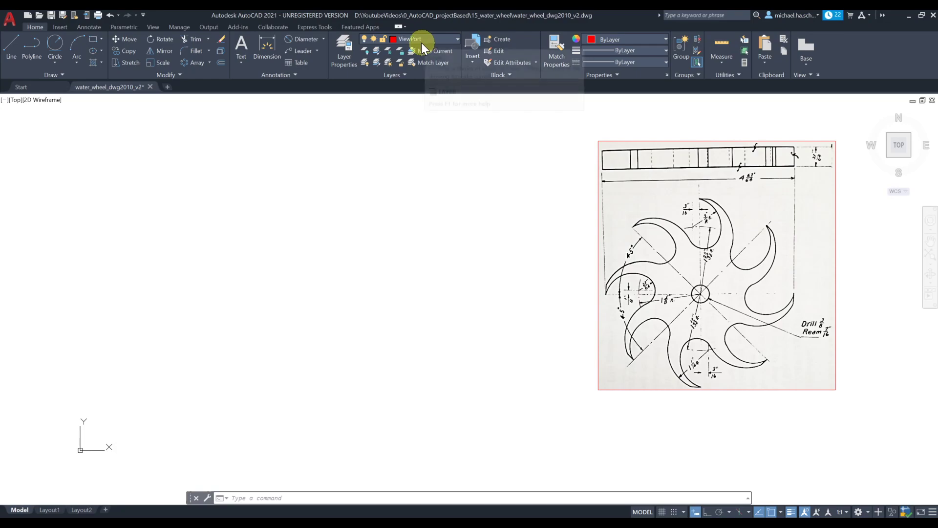
Try to draw a rectangle by entering only its width of 4-63/64, and erase the result
click(94, 38)
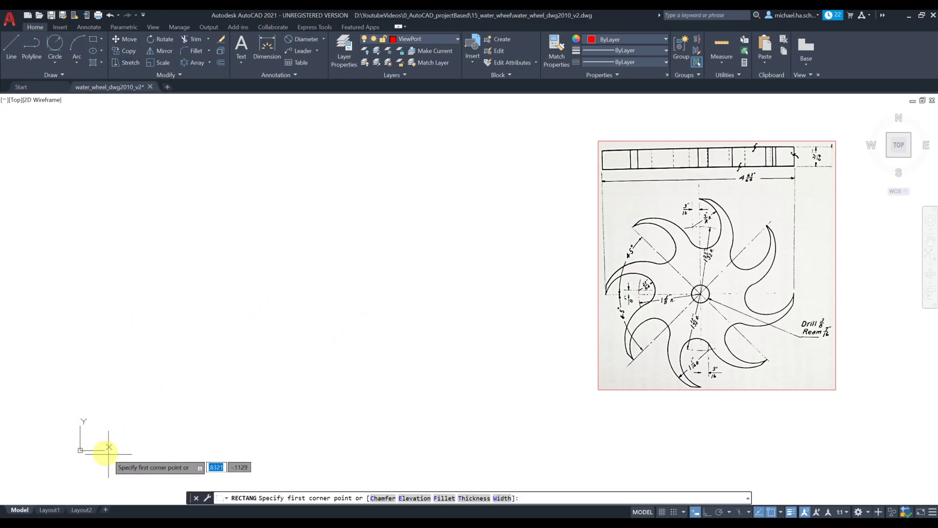
click(129, 411)
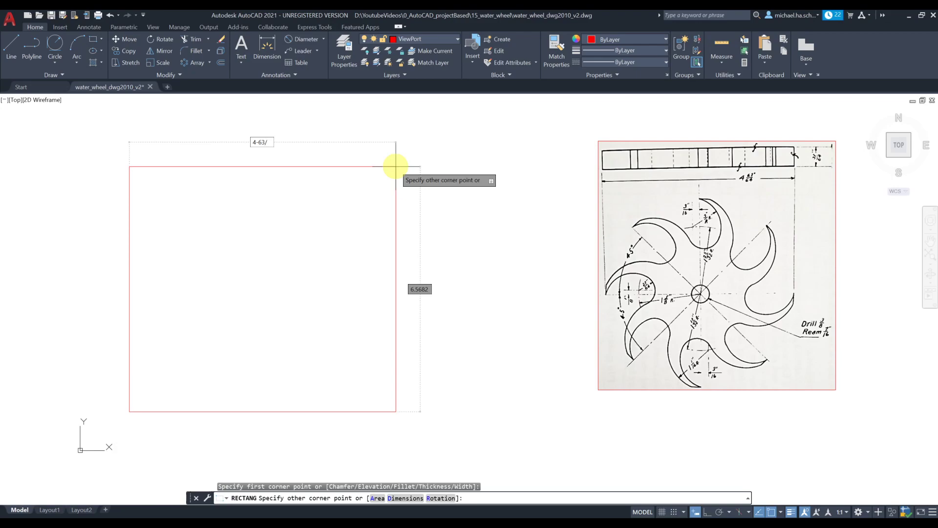
key(Return)
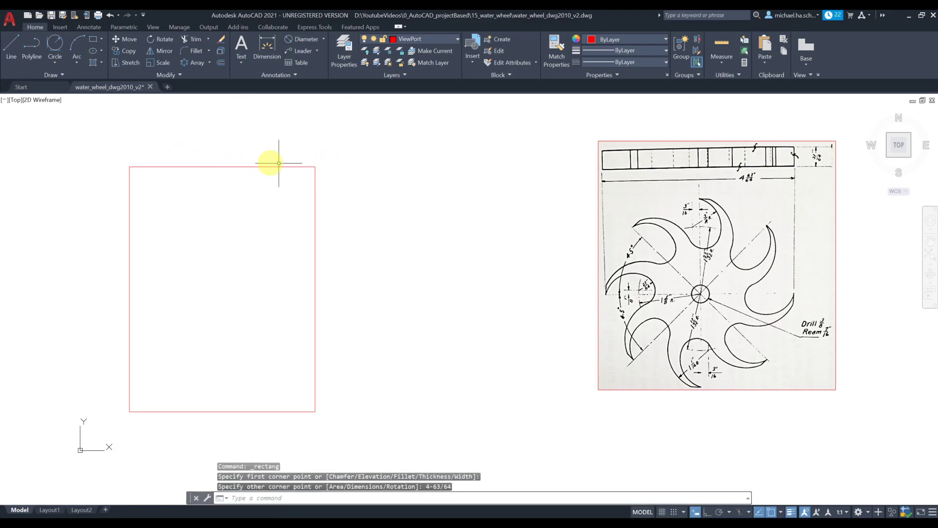
click(336, 158)
click(291, 190)
key(Delete)
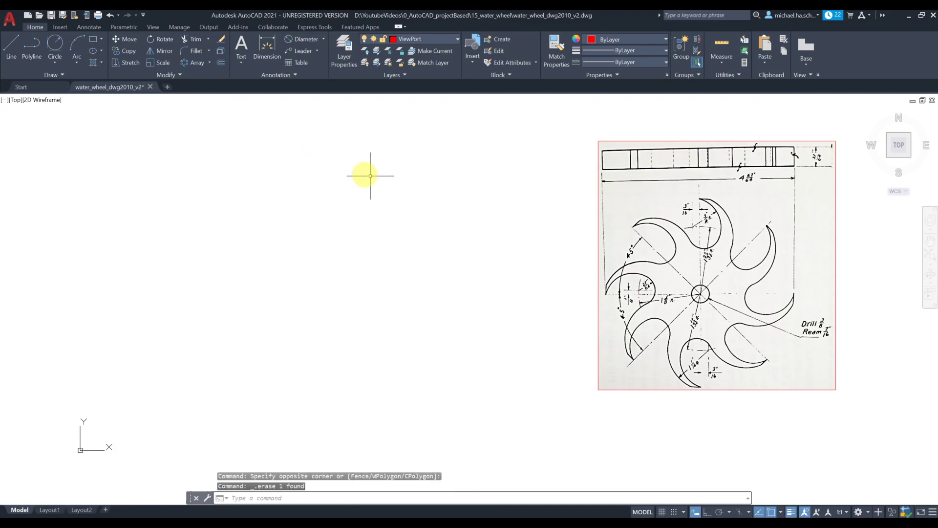
Draw a square 4-63/64 wide and 4-63/64 high in the empty area beside the reference image
click(93, 39)
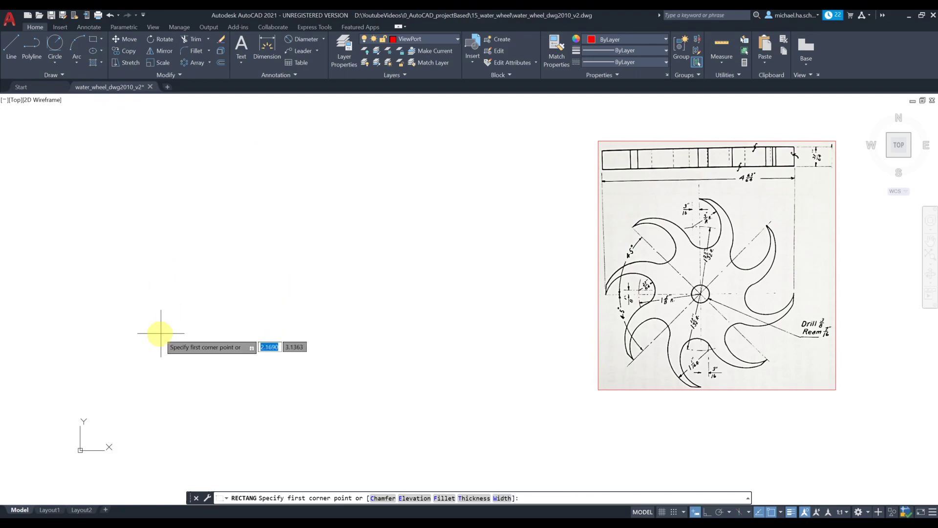
click(141, 397)
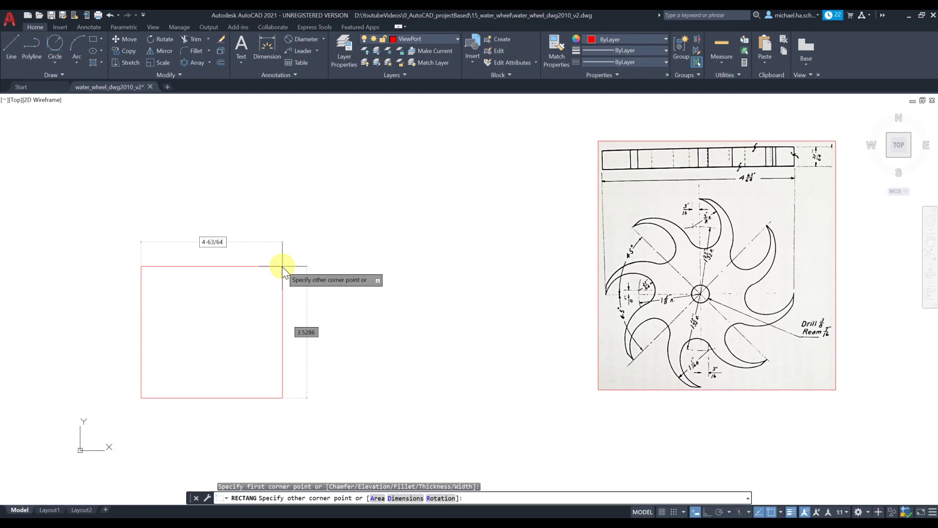
text(4-63/64)
key(Tab)
key(Tab)
key(Tab)
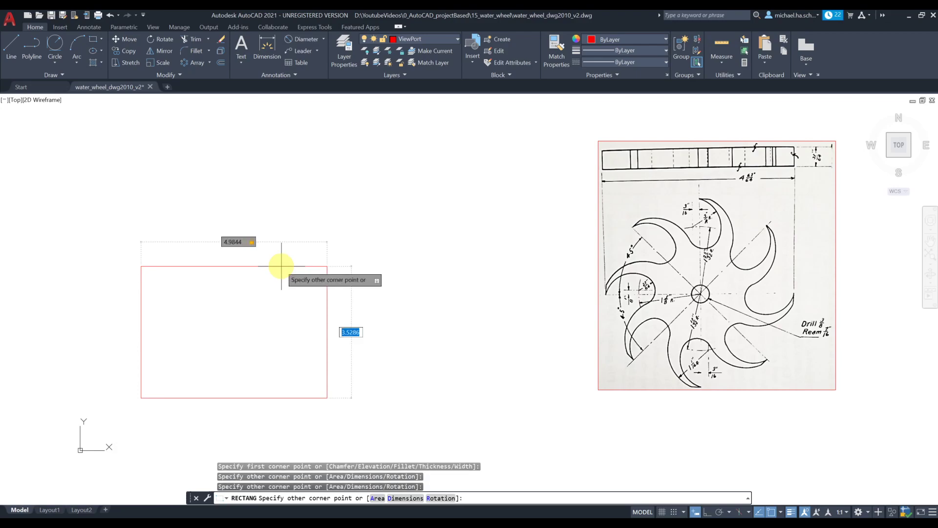
text(4-63/64)
key(Return)
click(364, 202)
click(341, 182)
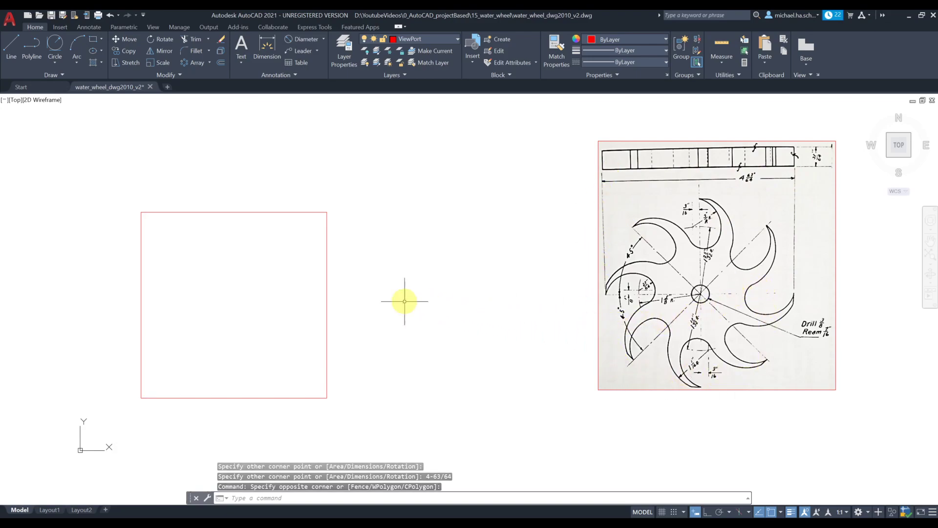
Draw a diagonal construction line from the square's upper-right corner to its lower-left corner
click(18, 51)
click(328, 212)
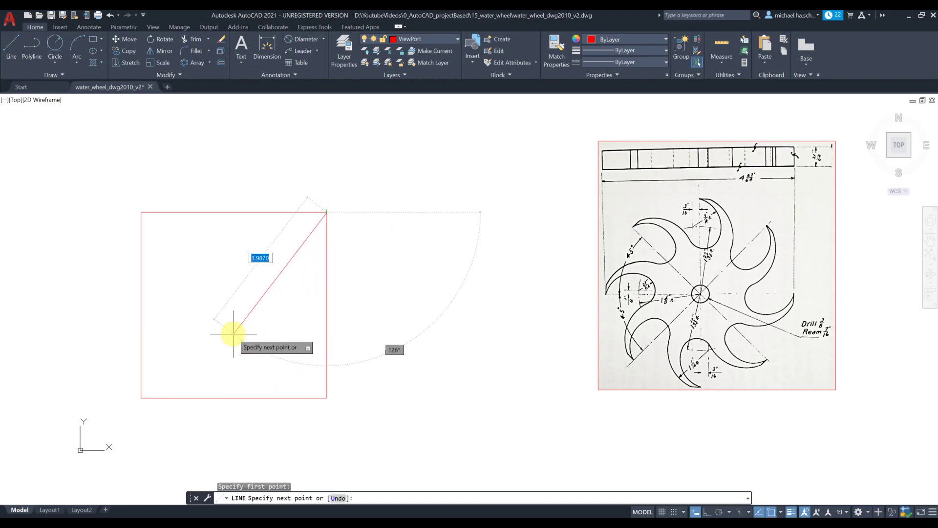
click(141, 398)
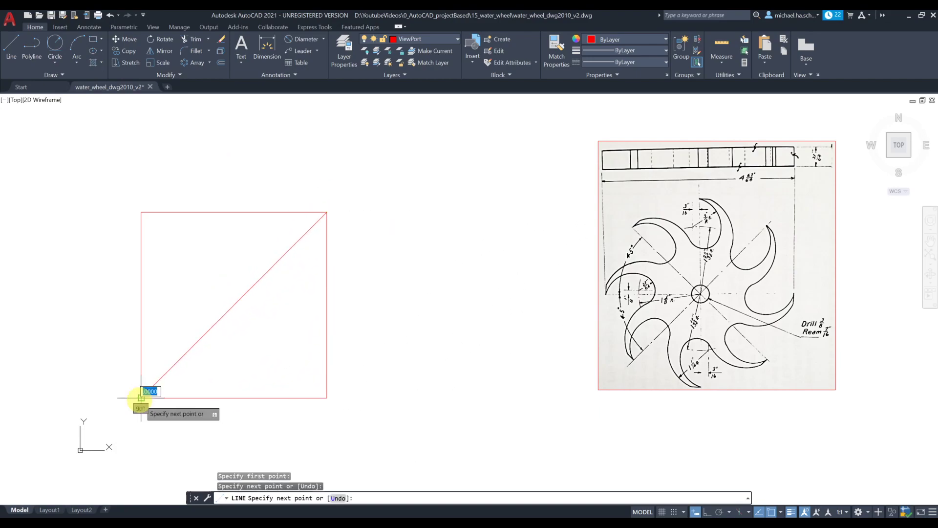
key(Escape)
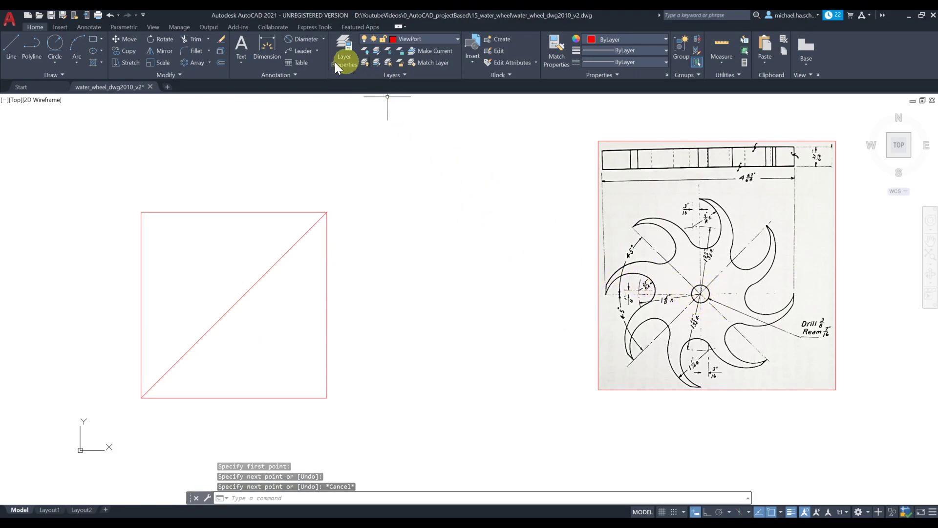
Make VisibleLine the current layer and draw a circle of diameter 3/8 centred on the diagonal's midpoint
click(425, 41)
click(415, 132)
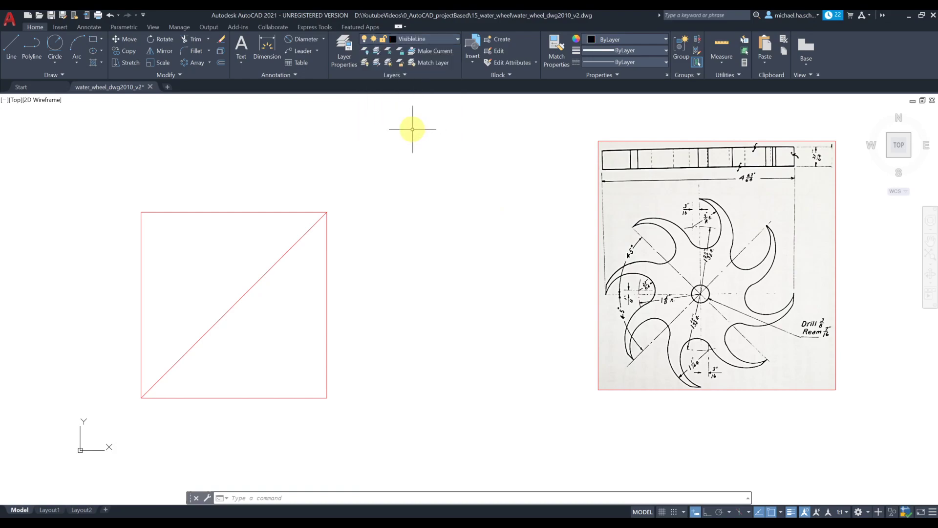
click(61, 58)
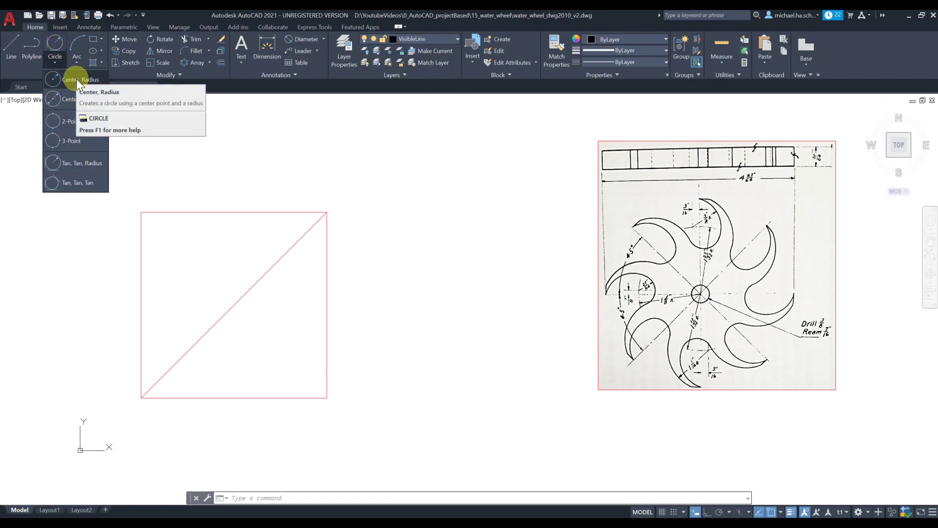
click(75, 100)
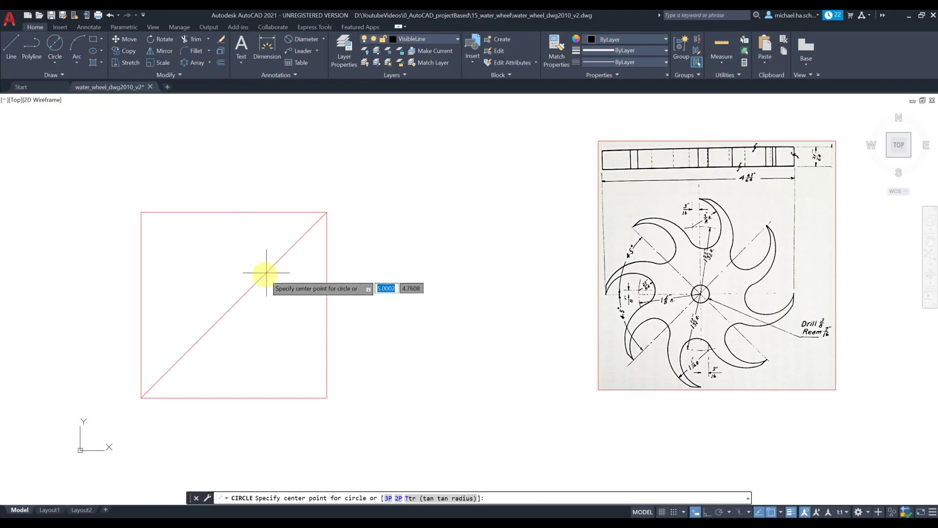
click(234, 305)
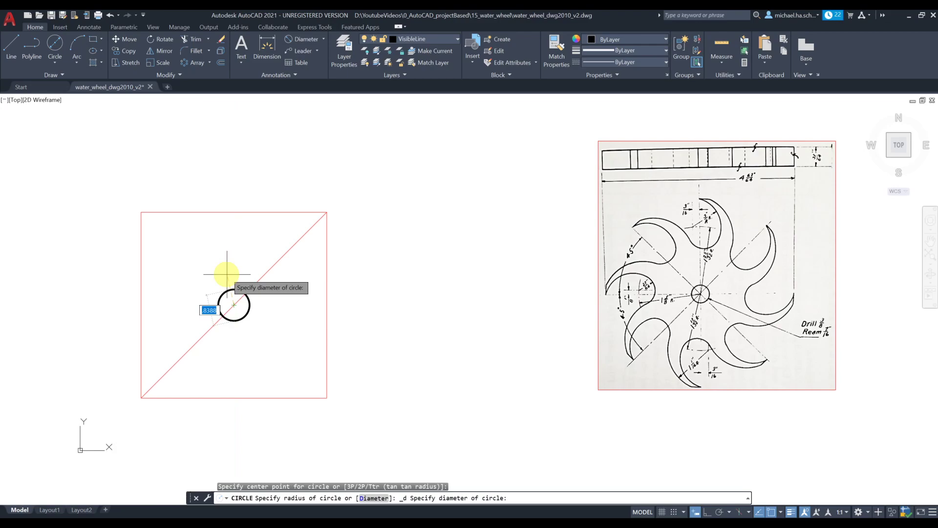
text(3/8)
key(Return)
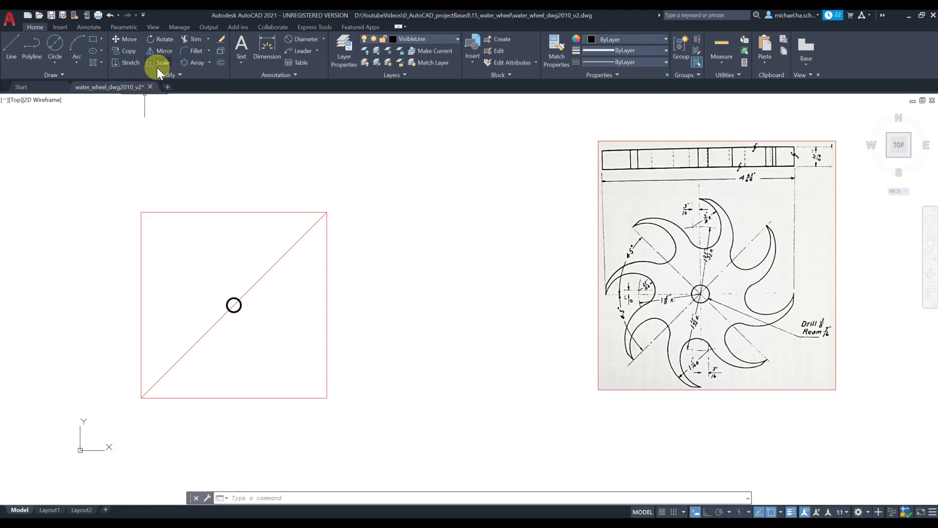
Draw a trial circle of diameter 3/8 outside the square, and erase it
click(54, 61)
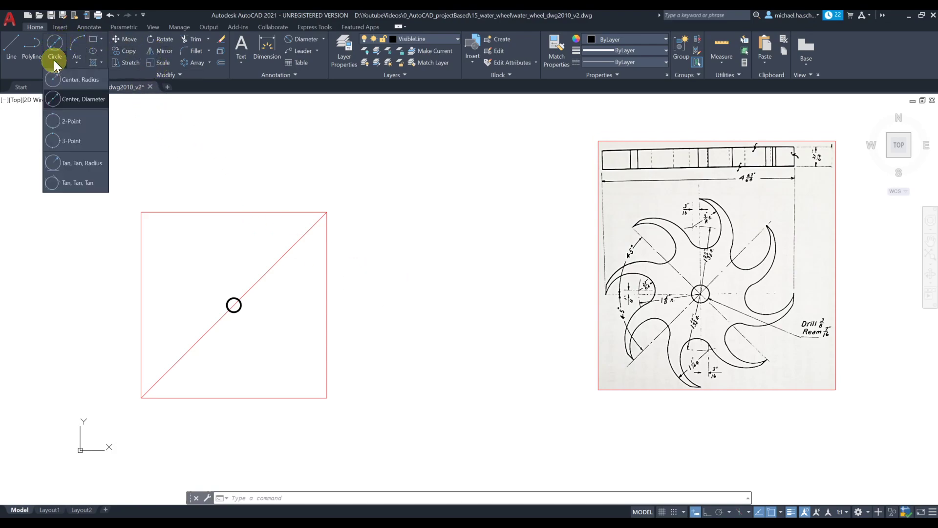
click(82, 101)
click(370, 320)
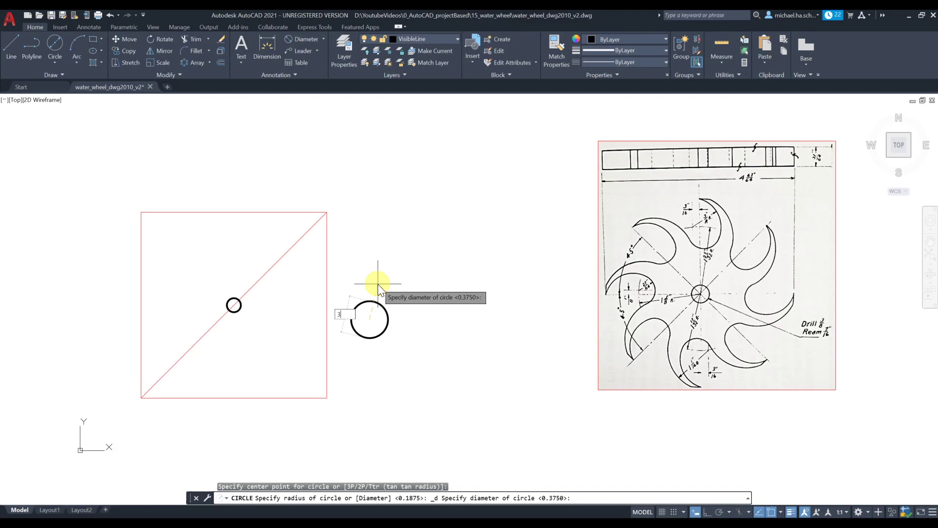
text(3/8)
key(Return)
click(377, 283)
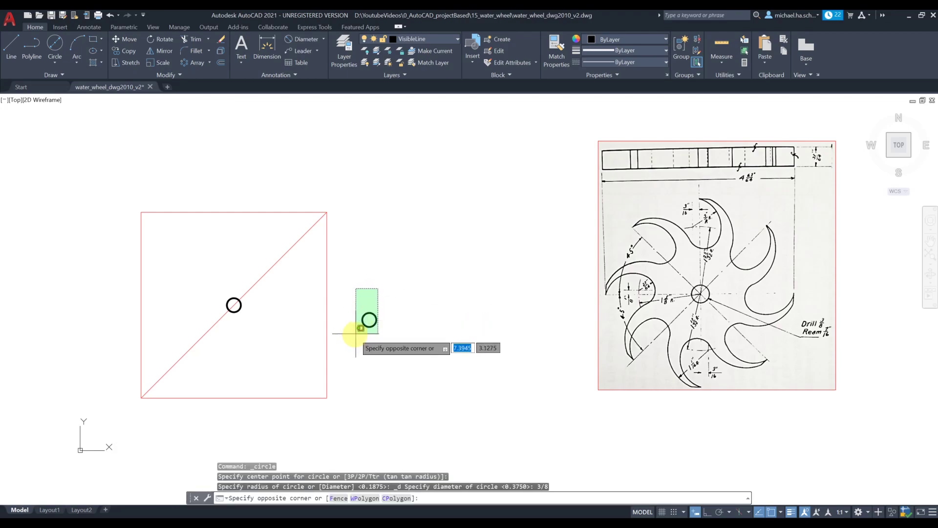
click(356, 330)
key(Delete)
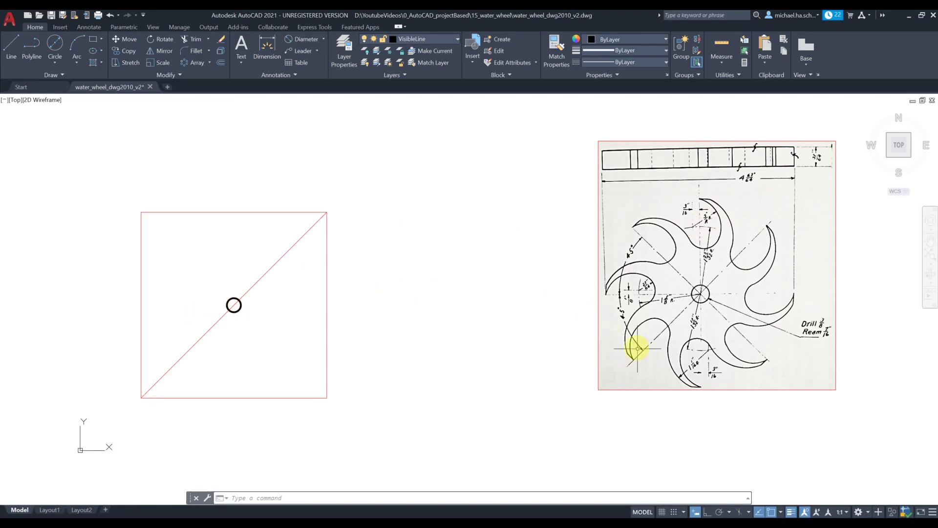
Move the water wheel reference image horizontally closer to the square
click(117, 40)
click(859, 360)
click(812, 419)
key(Return)
click(849, 422)
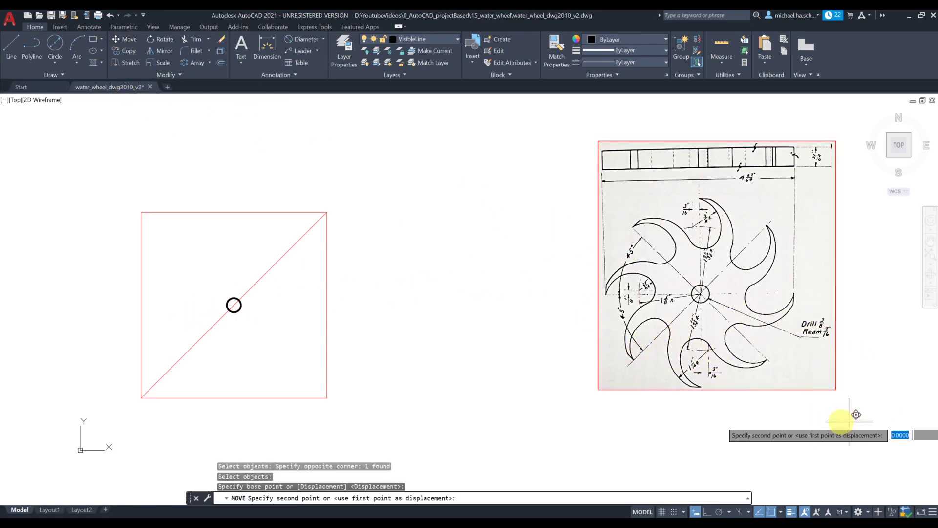
click(680, 437)
mouse_move(313, 366)
middle_down()
mouse_move(408, 360)
mouse_move(344, 392)
middle_up()
scroll(409, 360, up, 2)
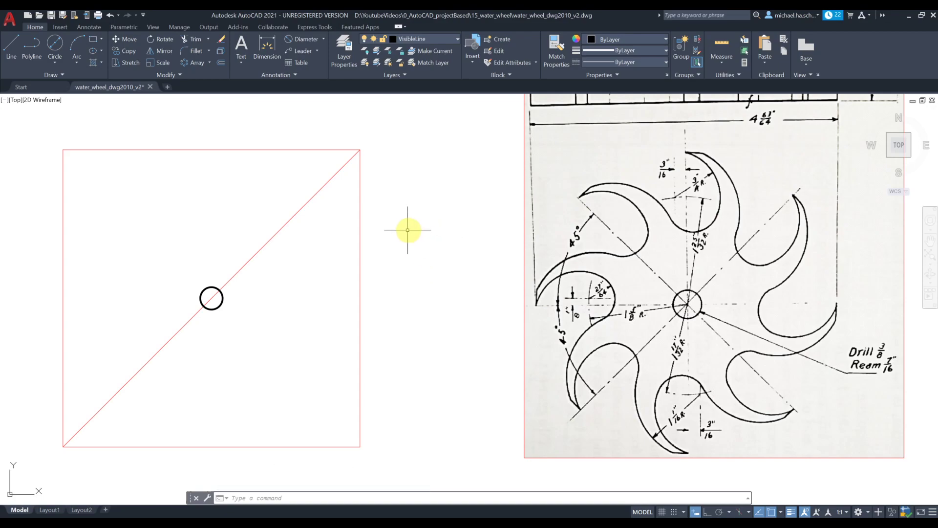
Make ViewPort the current layer
click(424, 38)
click(426, 117)
click(58, 43)
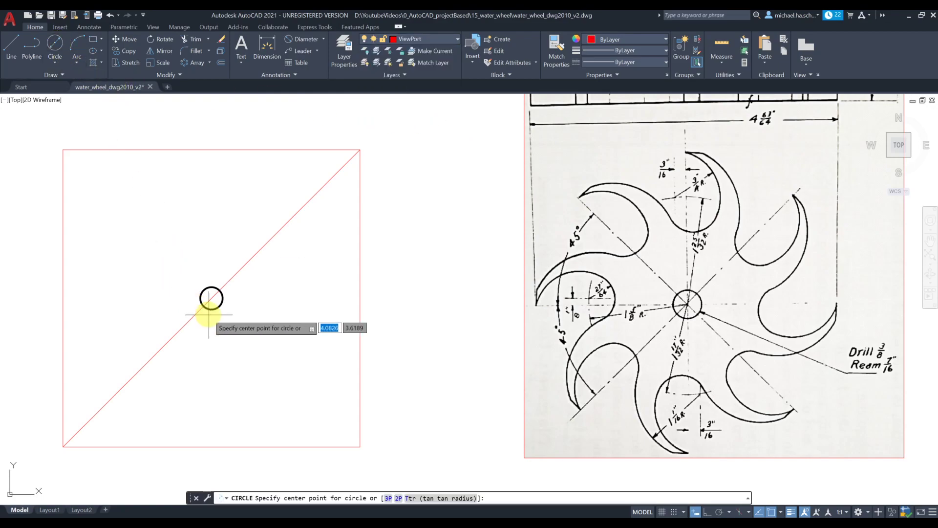
click(211, 299)
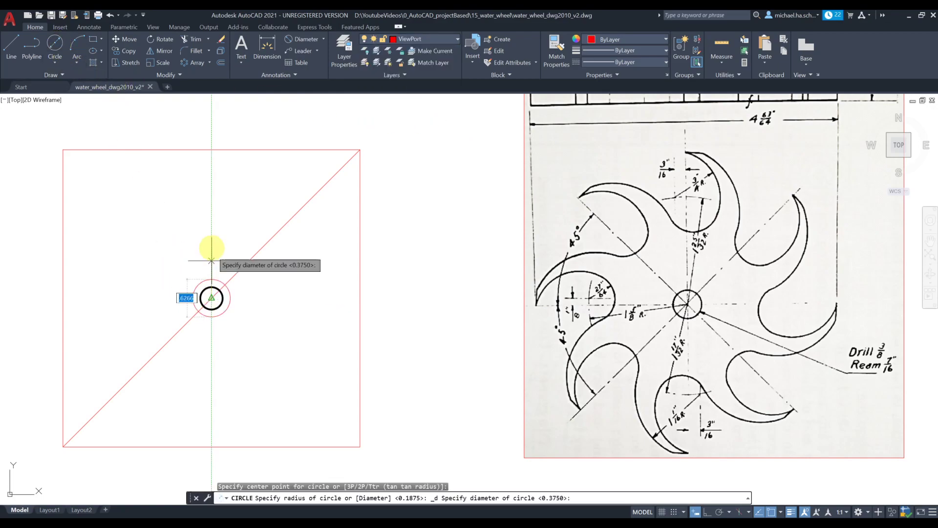
click(215, 149)
key(ctrl+z)
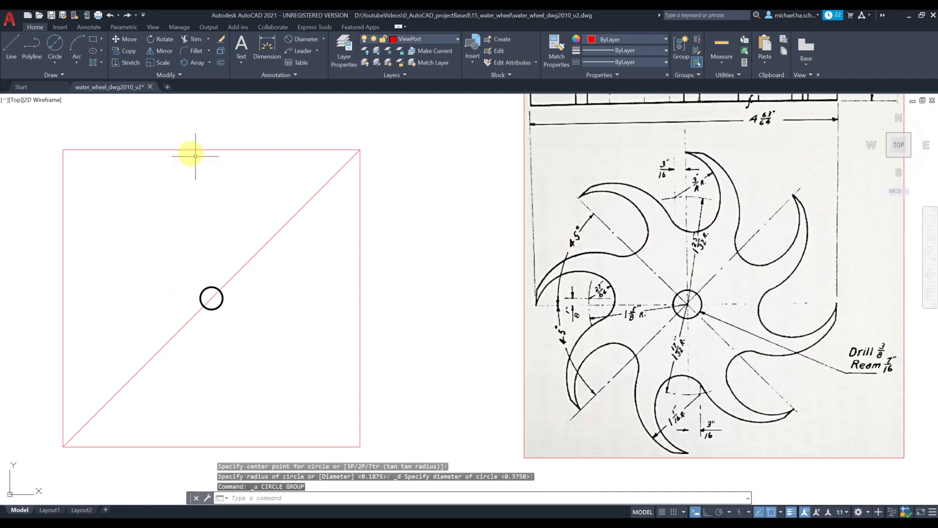
Draw a construction circle centred on the small hole, with its radius reaching the midpoint of the square's upper edge
click(58, 65)
click(72, 80)
click(211, 298)
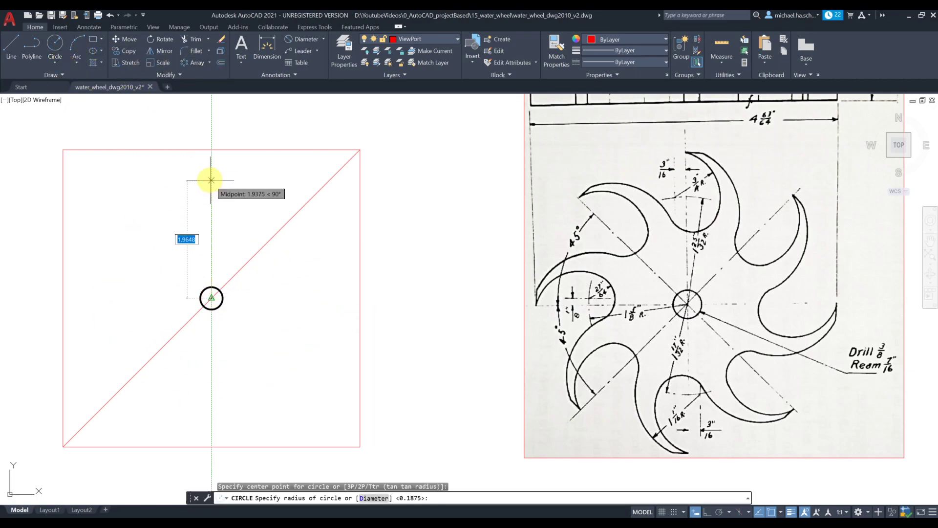
click(212, 150)
key(Escape)
Make CenterLine the current layer and add a center mark to the large circle inscribed in the square
click(442, 40)
click(427, 75)
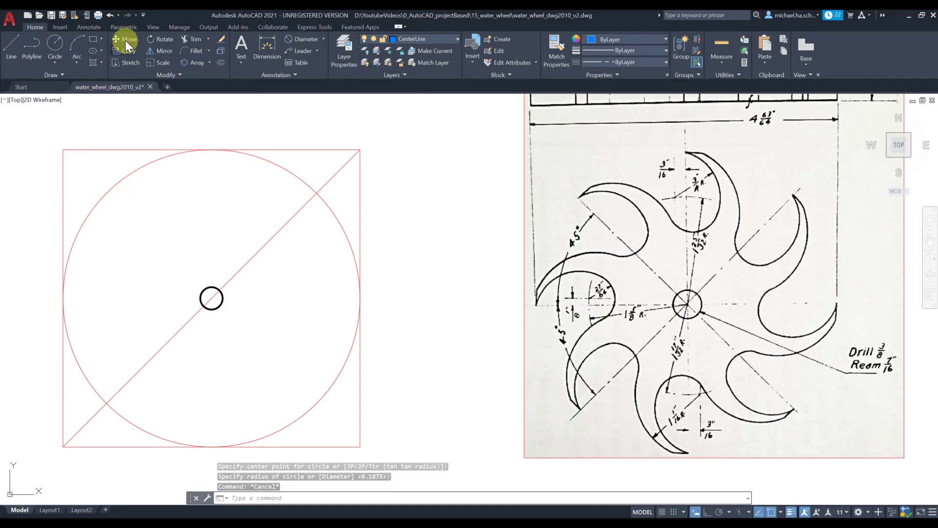
click(93, 28)
click(324, 51)
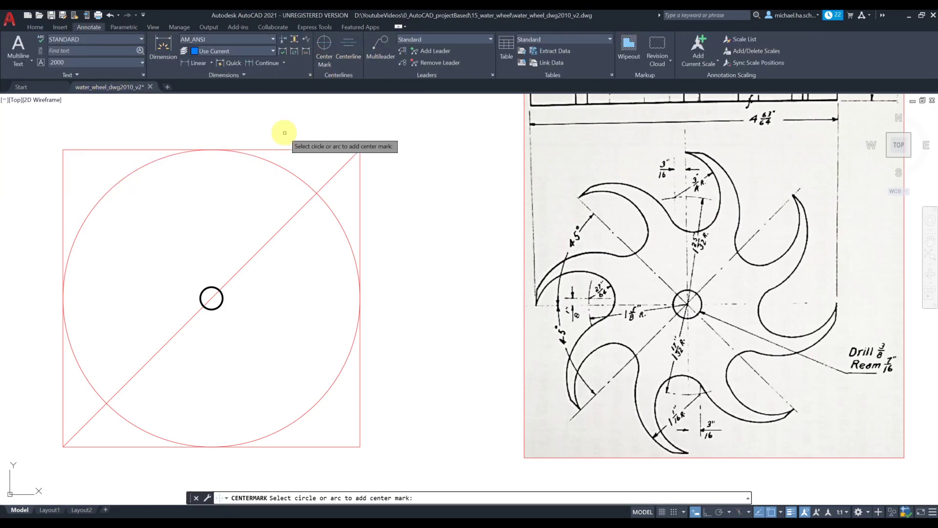
click(271, 157)
key(Escape)
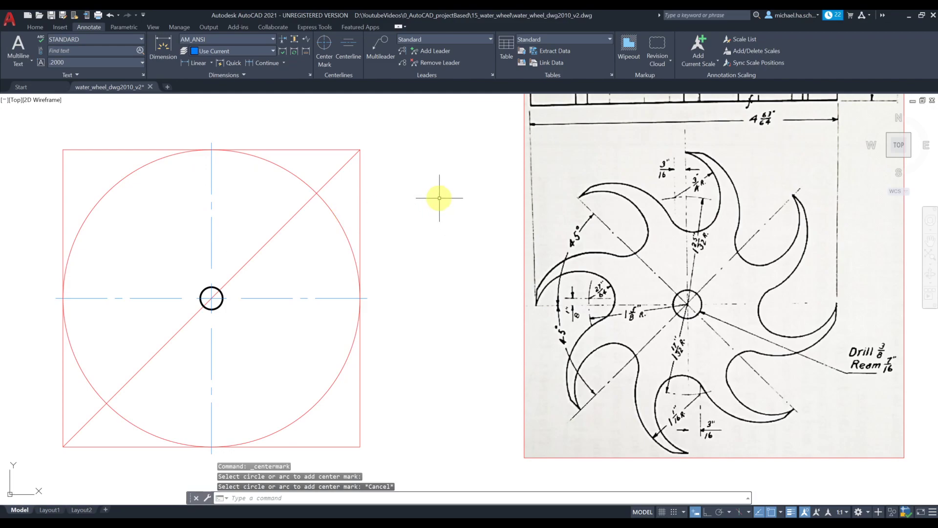
Explode the large circle's center mark into separate lines
click(212, 178)
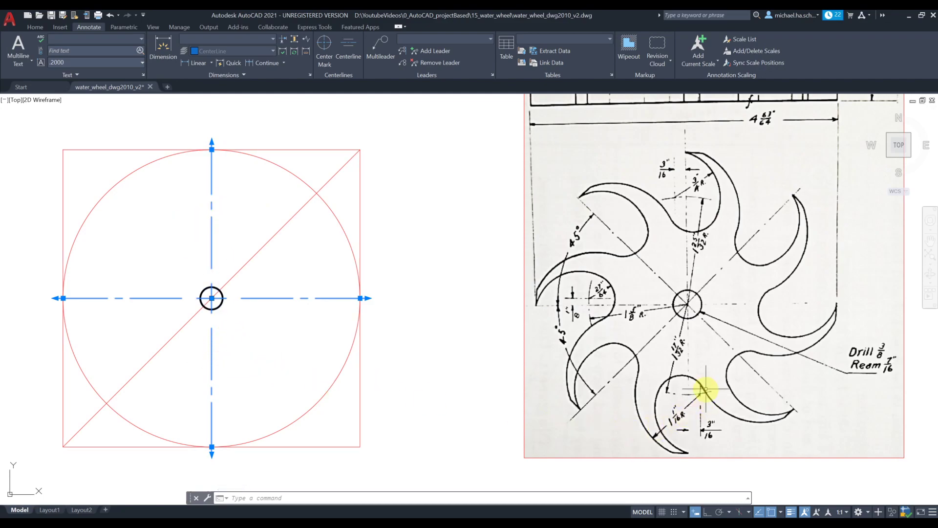
key(Escape)
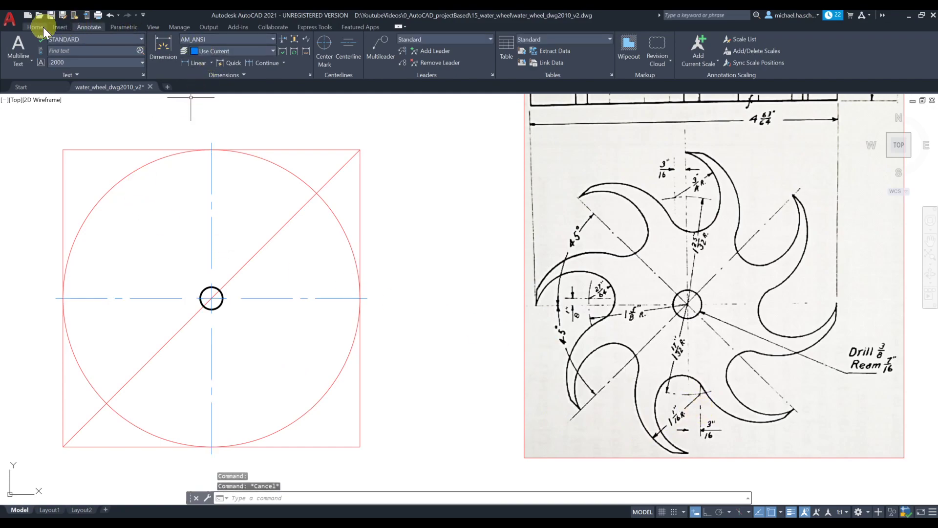
click(44, 27)
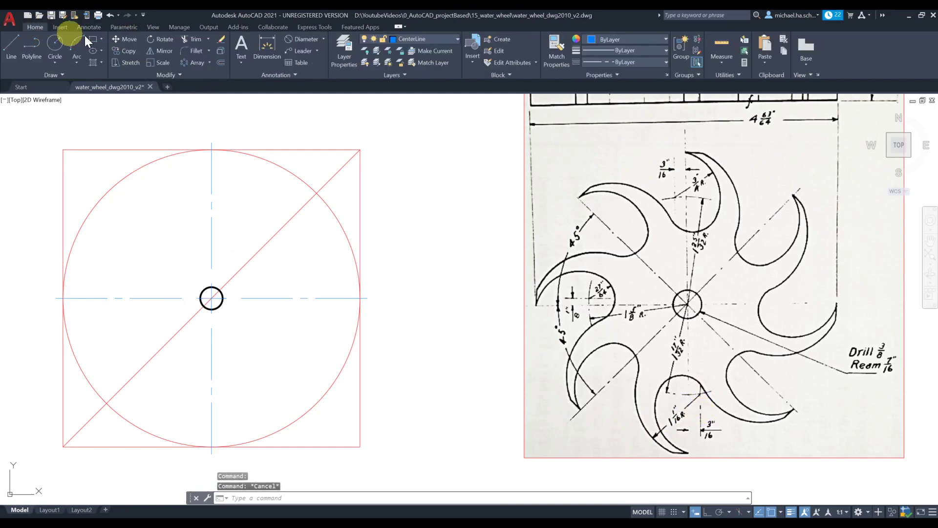
click(220, 52)
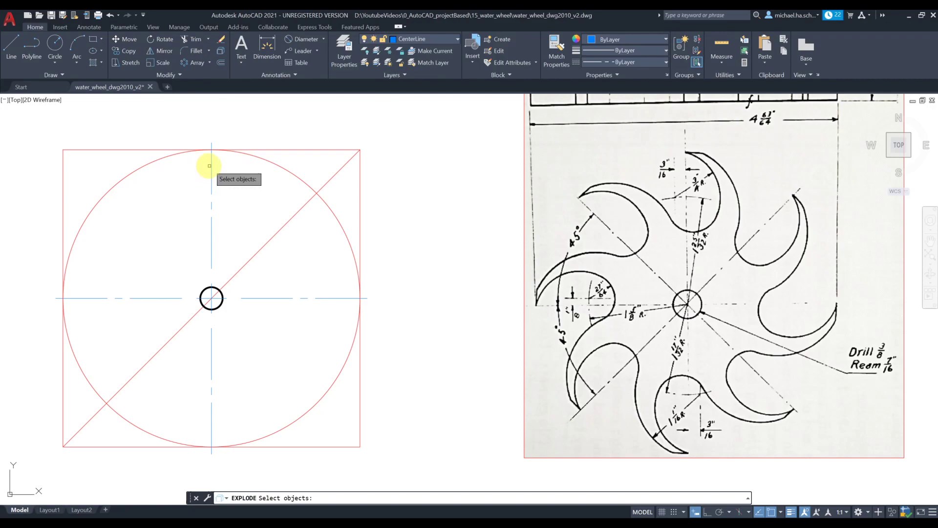
click(210, 166)
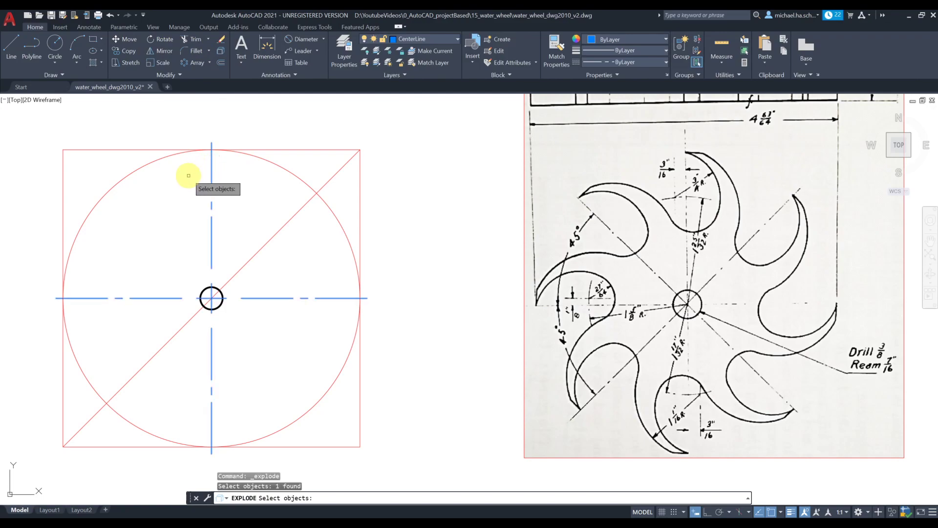
key(Return)
click(214, 174)
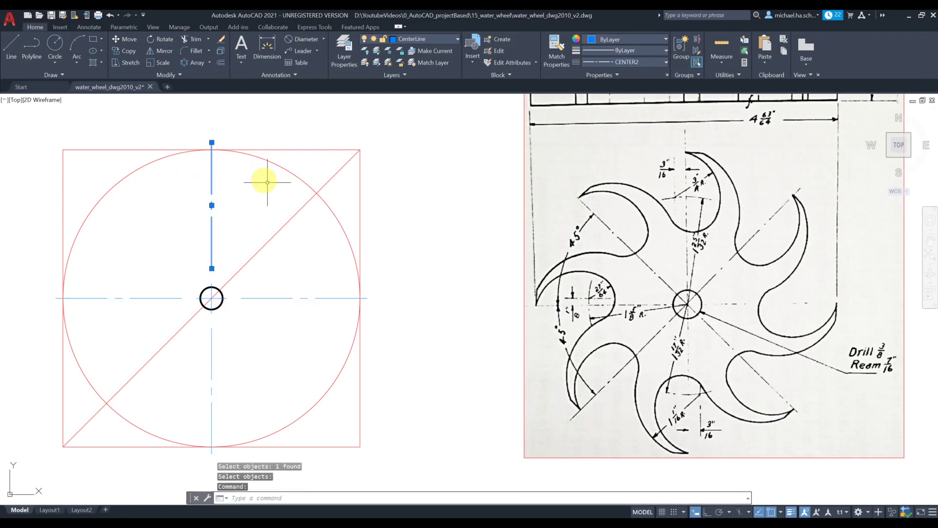
key(Escape)
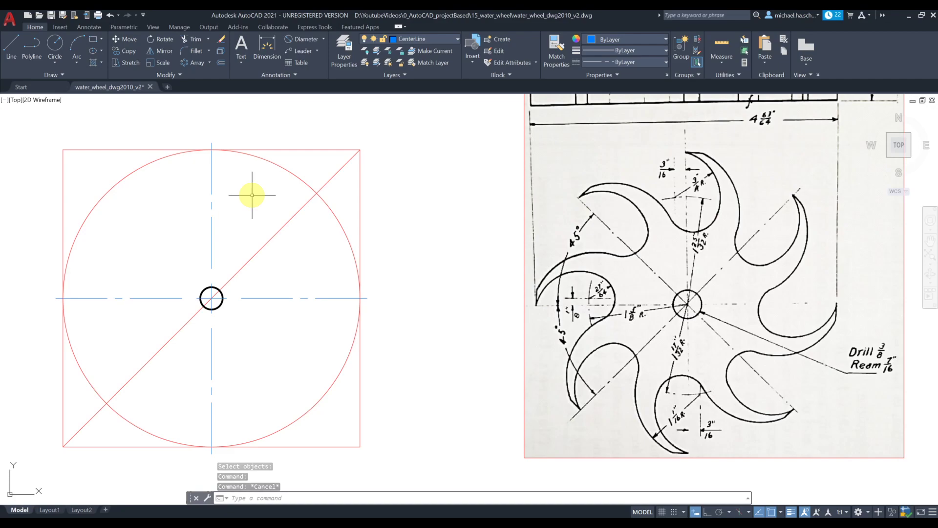
Set the global linetype scale factor (LTSCALE) to 0.5
text(linetype )
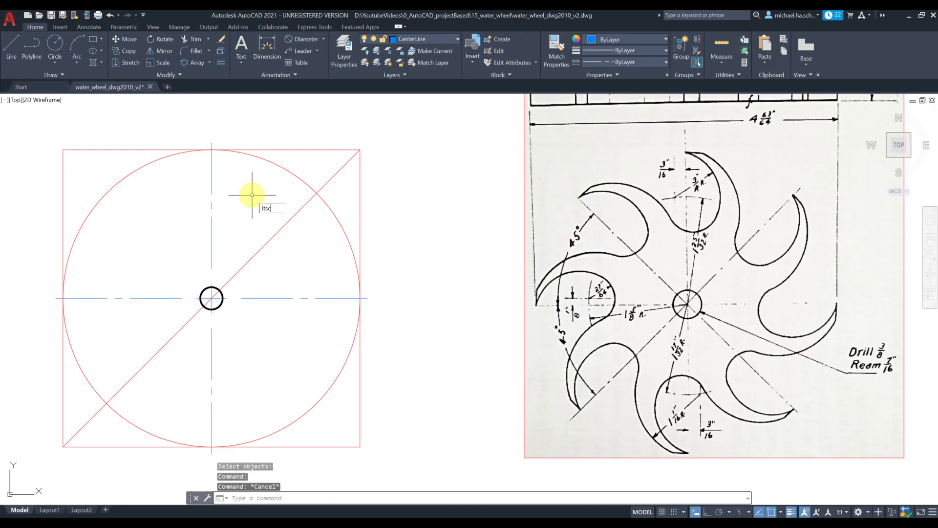
text(scale)
key(Return)
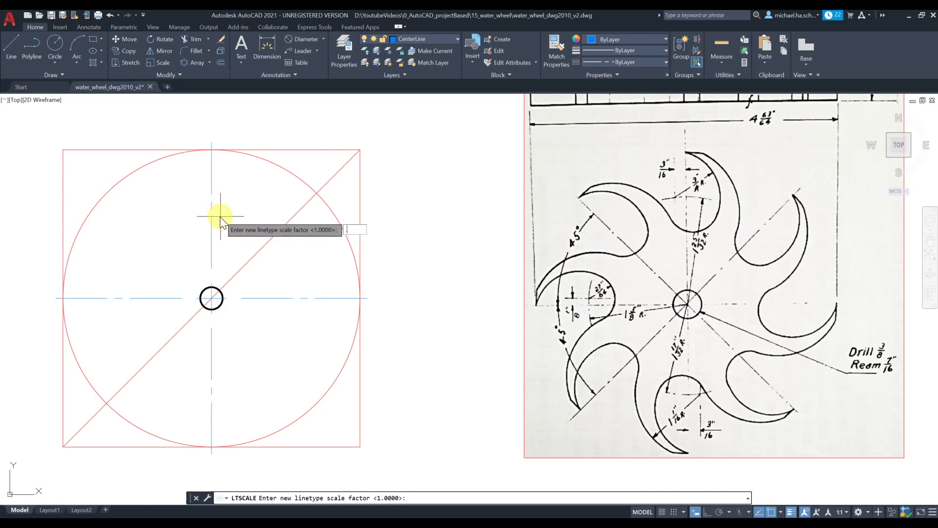
text(.5)
key(Return)
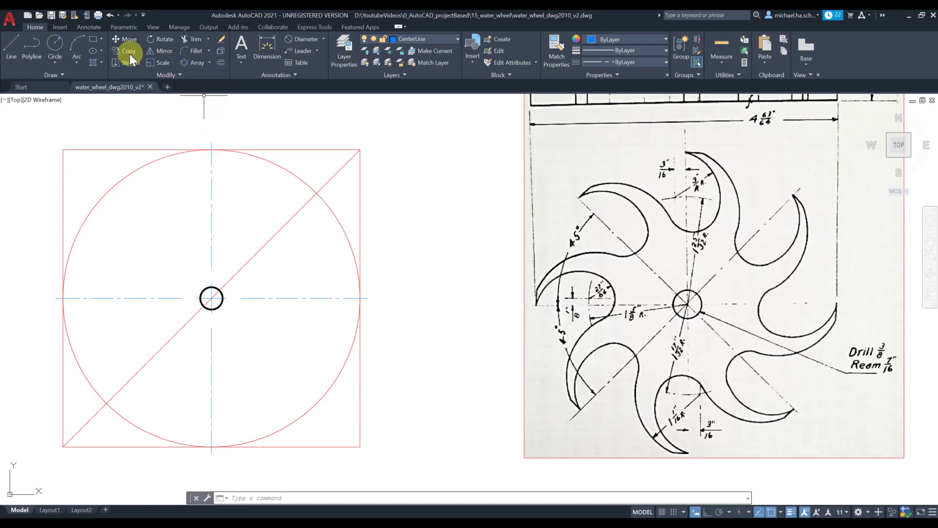
Offset the upper vertical centerline 3/16 to its left
click(221, 61)
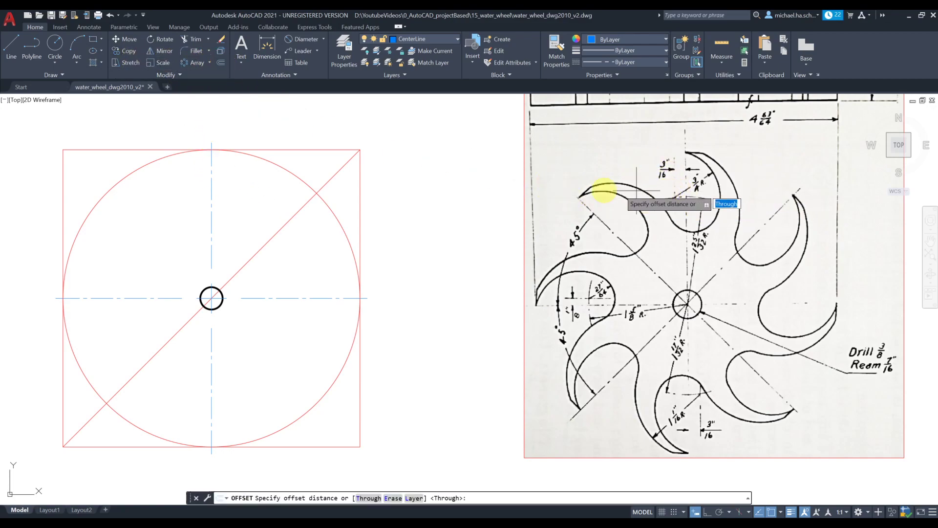
text(3/16)
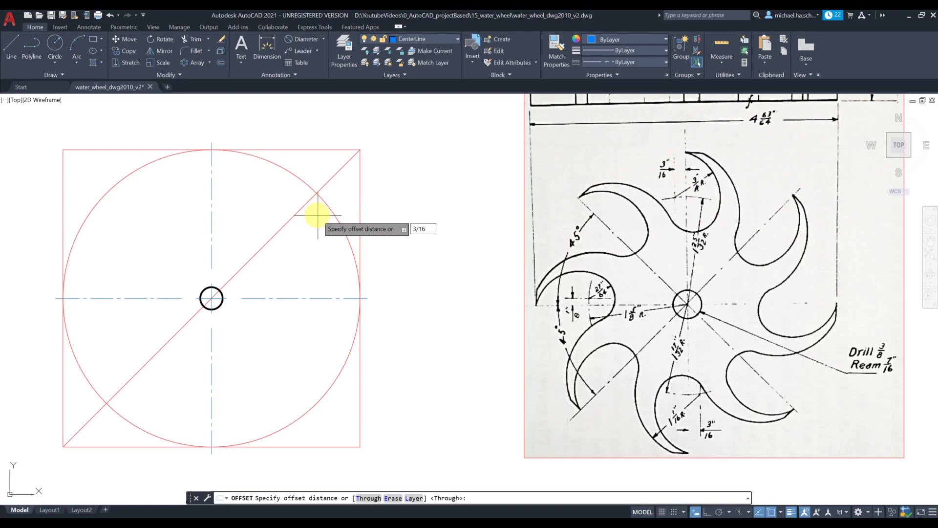
key(Return)
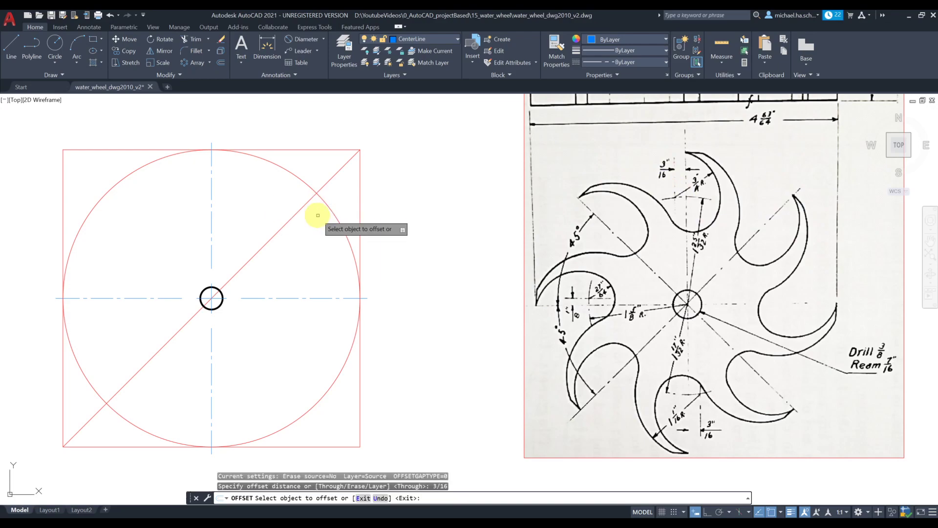
click(212, 193)
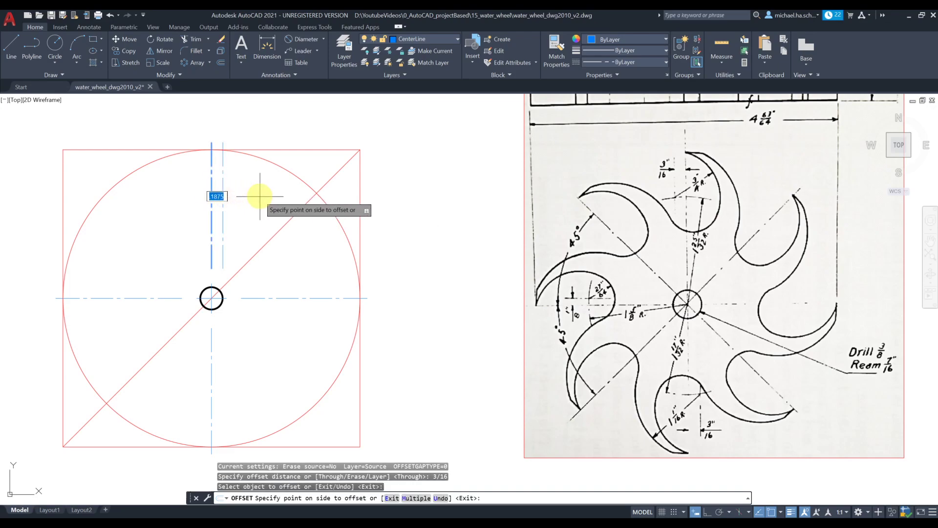
click(164, 184)
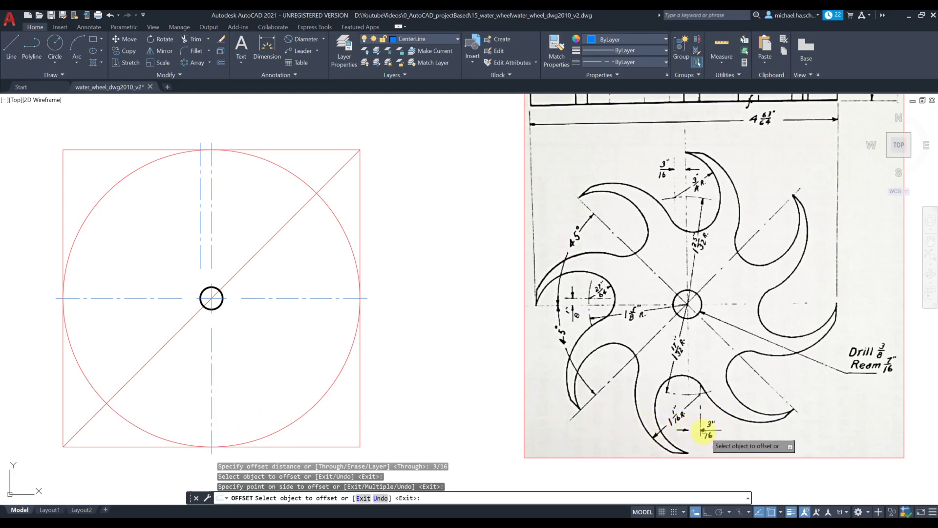
Offset the lower vertical centerline 3/16 to its right and finish the Offset command
click(212, 400)
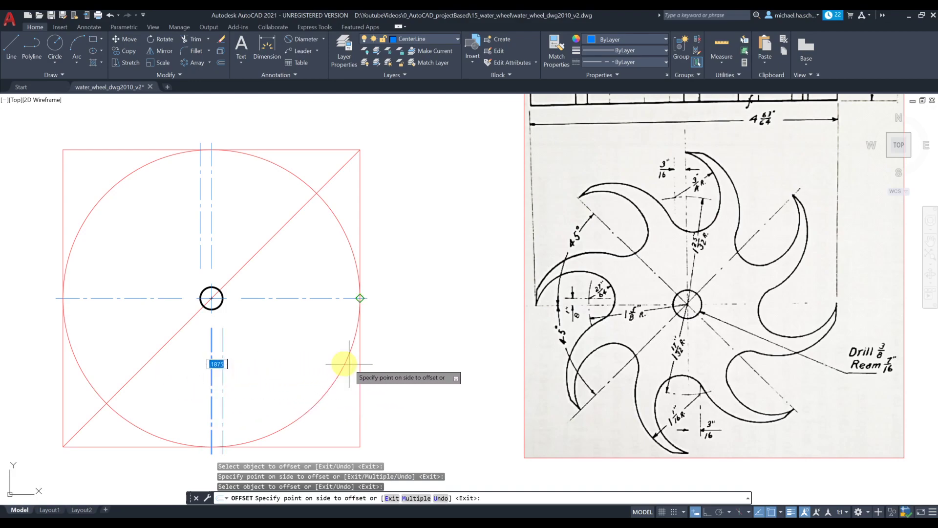
click(401, 384)
key(Return)
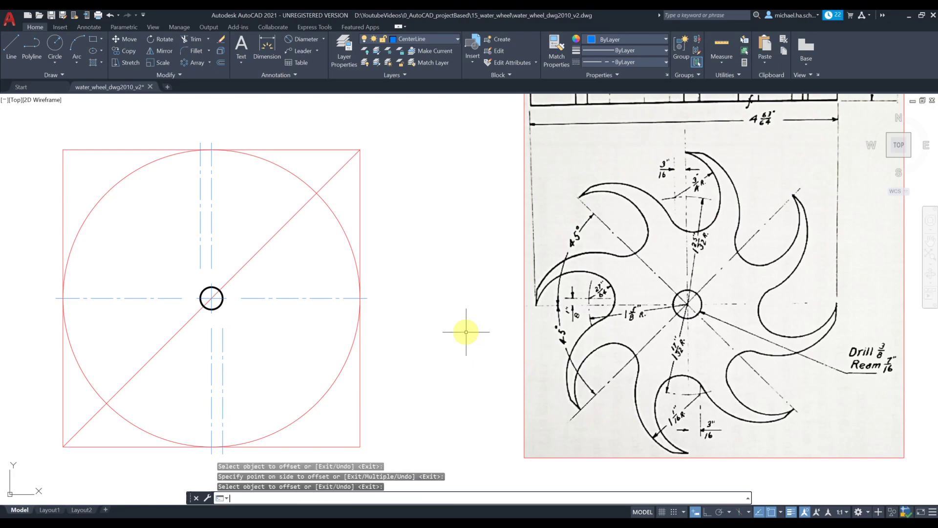
click(200, 246)
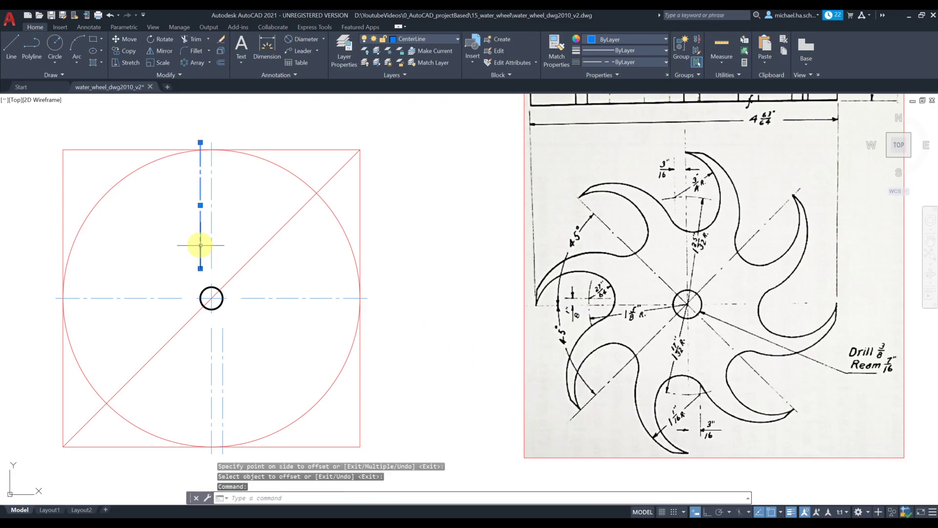
click(223, 332)
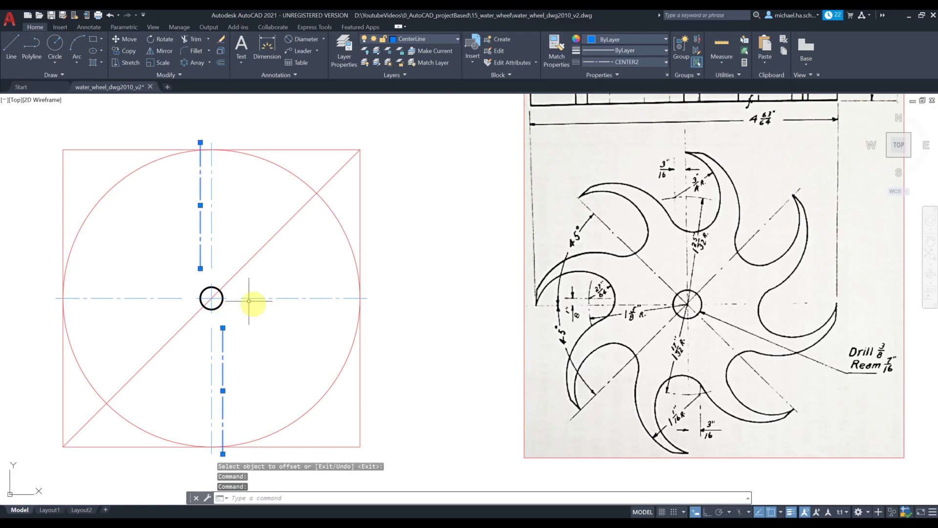
key(Escape)
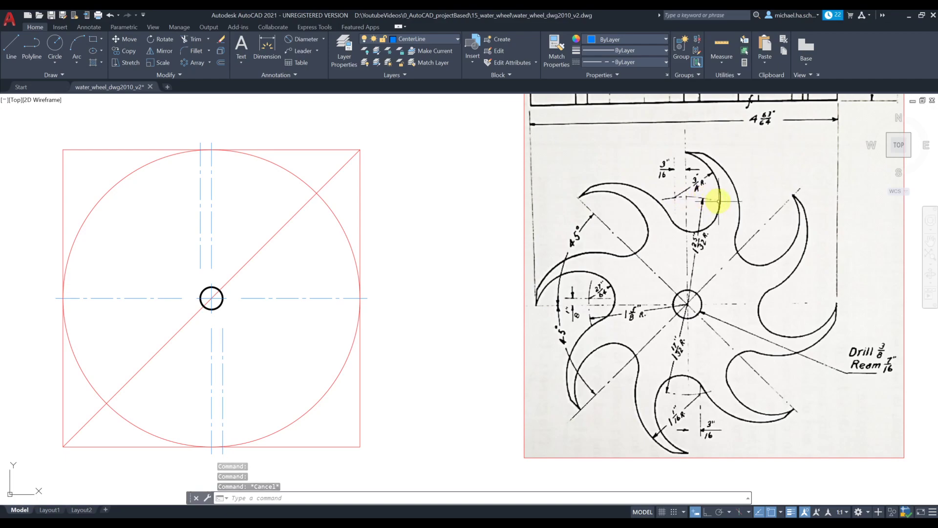
Make ViewPort the current layer and draw a construction circle of radius 1-25/32 centred on the small hole
click(430, 38)
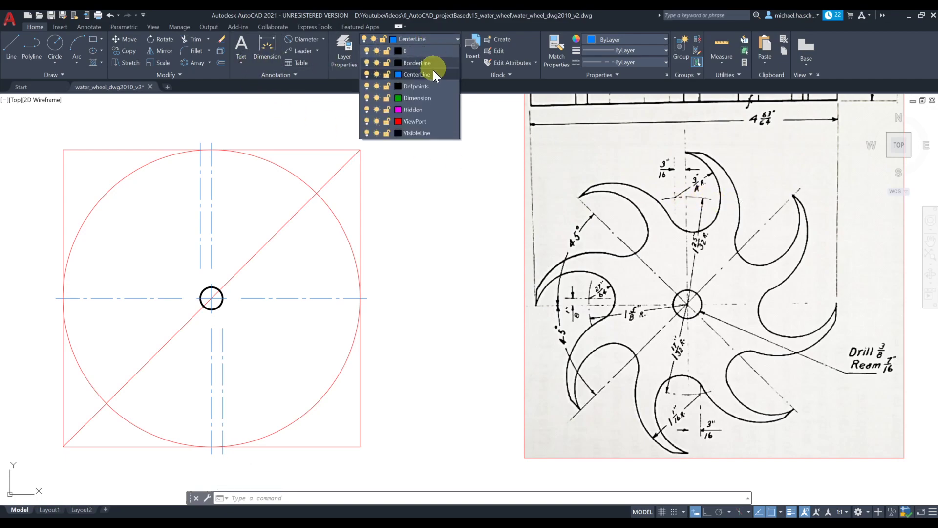
click(424, 122)
key(Escape)
key(Escape)
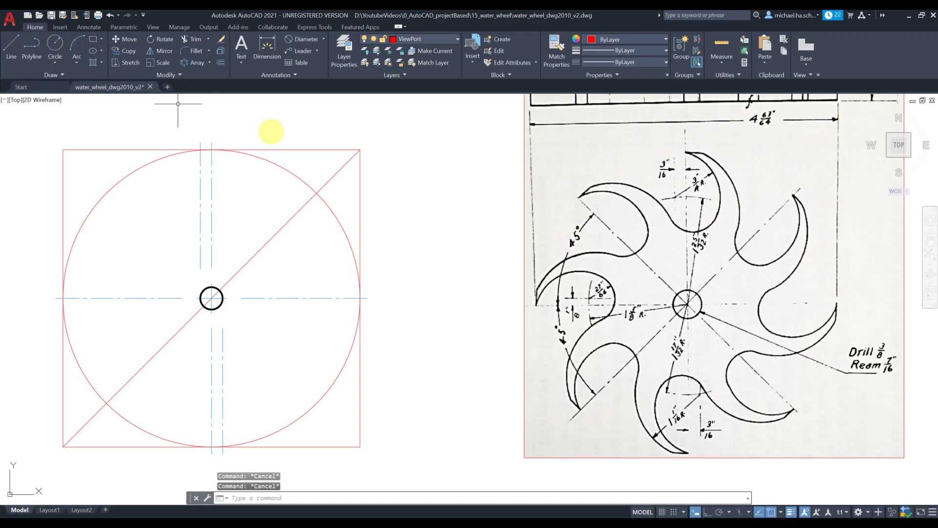
click(53, 60)
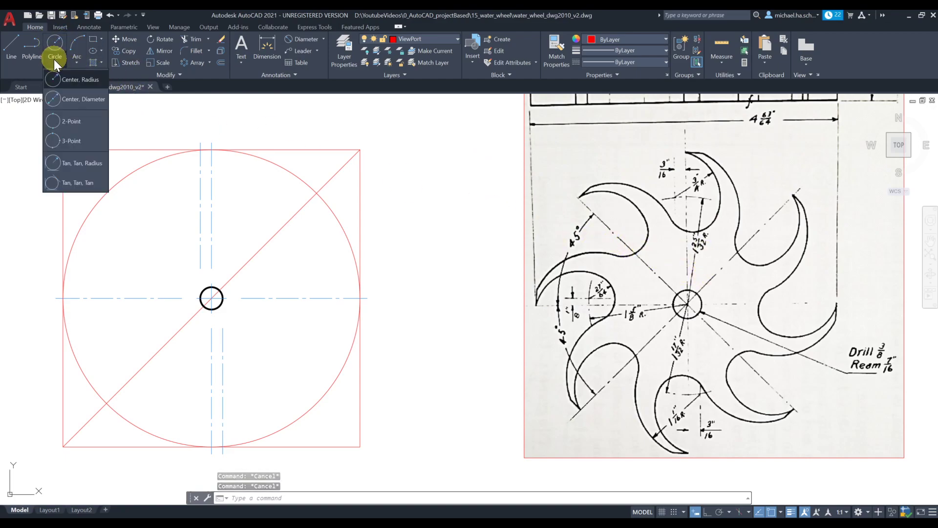
click(71, 79)
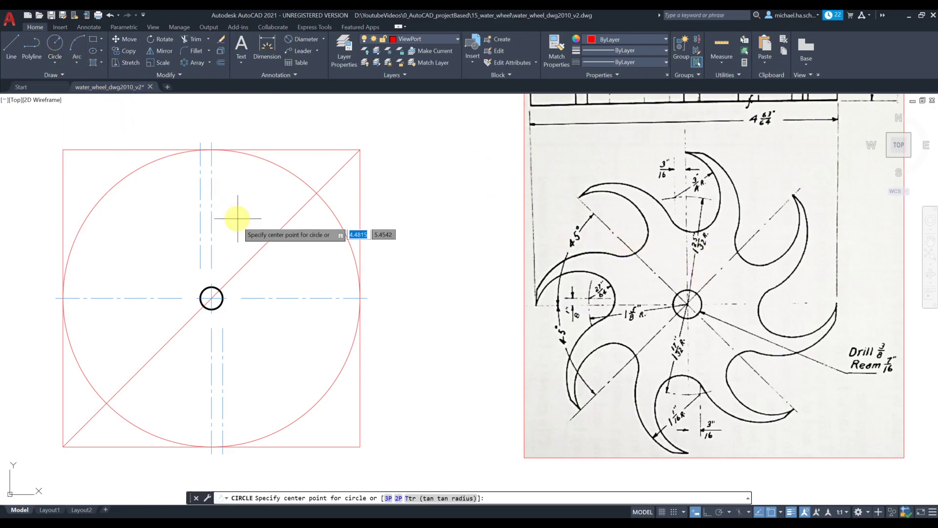
click(211, 298)
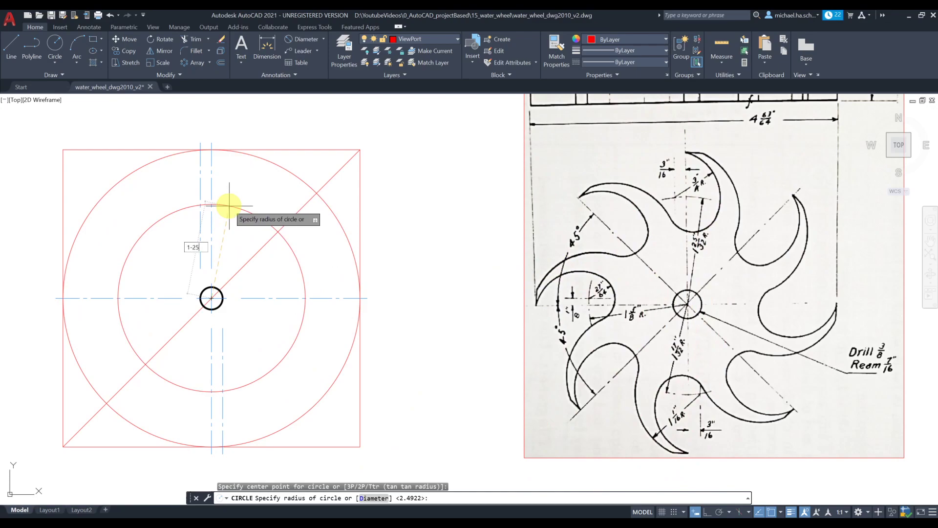
key(Return)
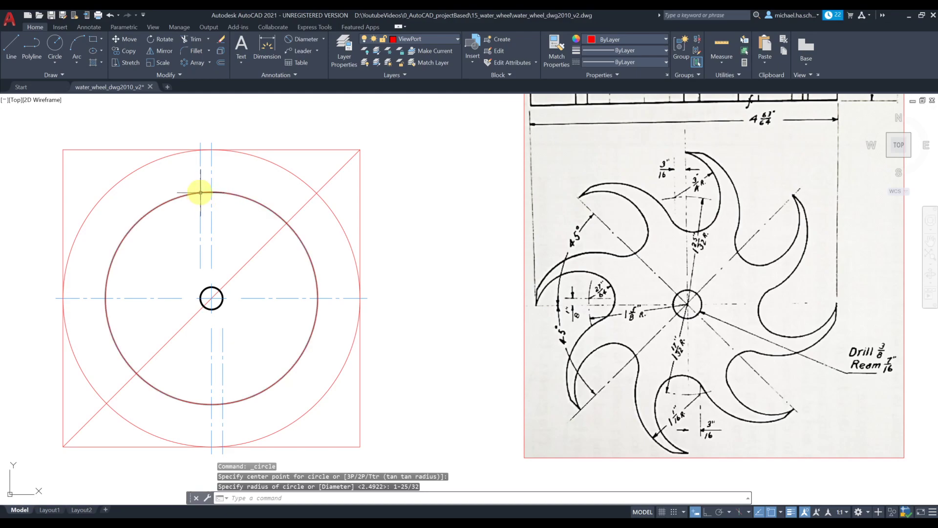
click(200, 172)
click(201, 198)
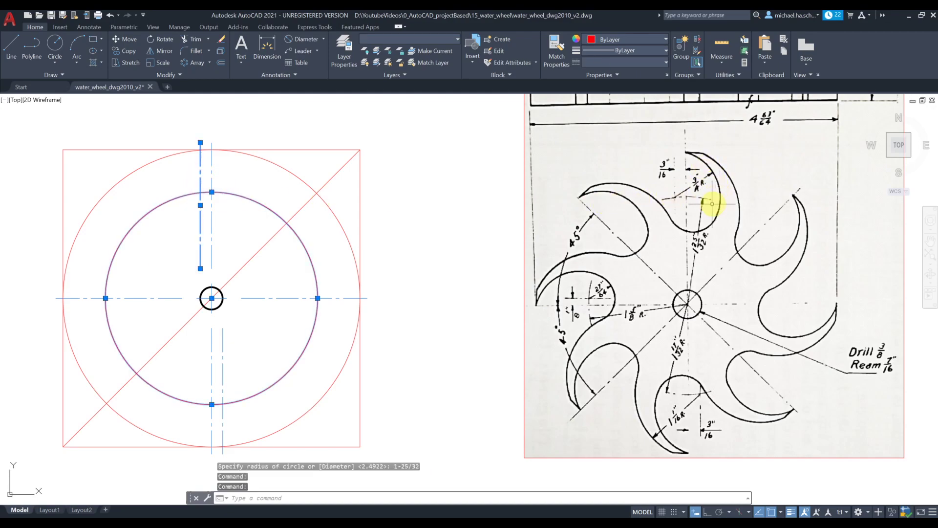
key(Escape)
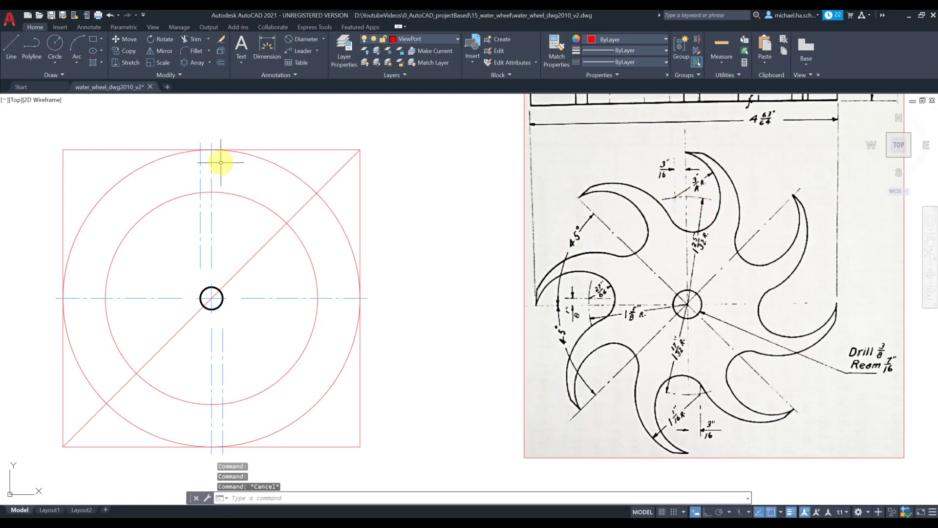
Draw a circle of radius 3/4 centred where the upper offset centerline meets the construction circle, and put it on the VisibleLine layer
click(54, 43)
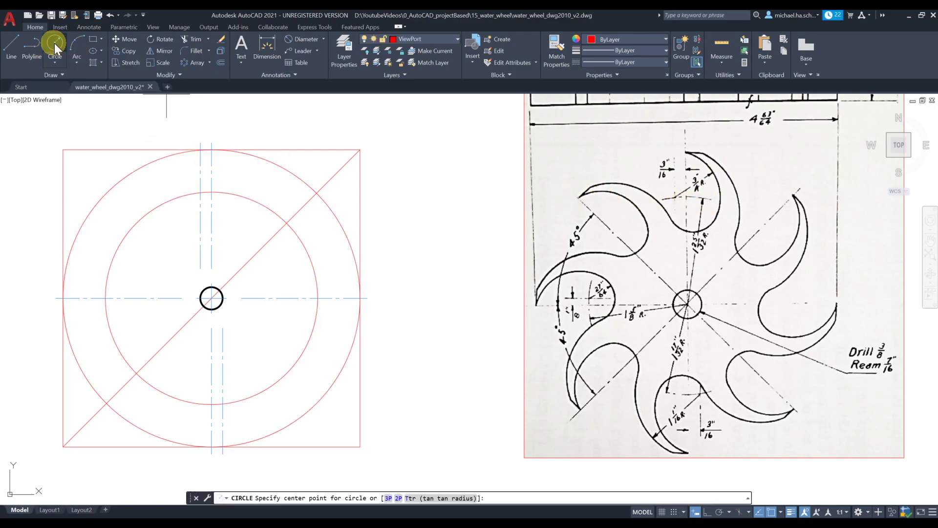
click(200, 192)
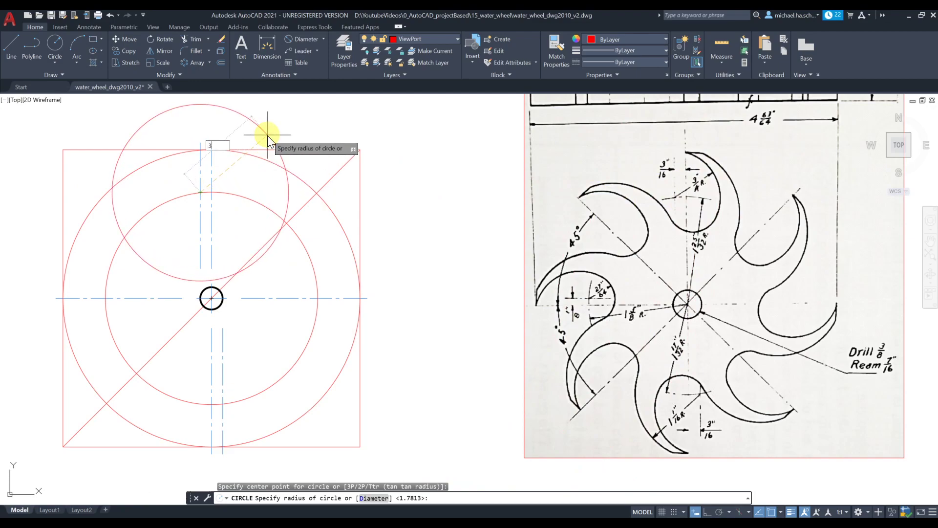
key(Return)
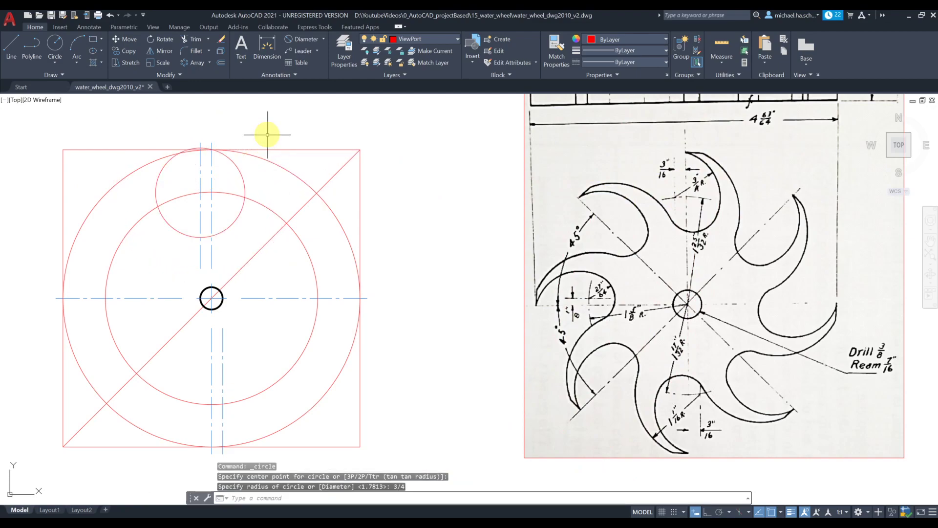
click(228, 156)
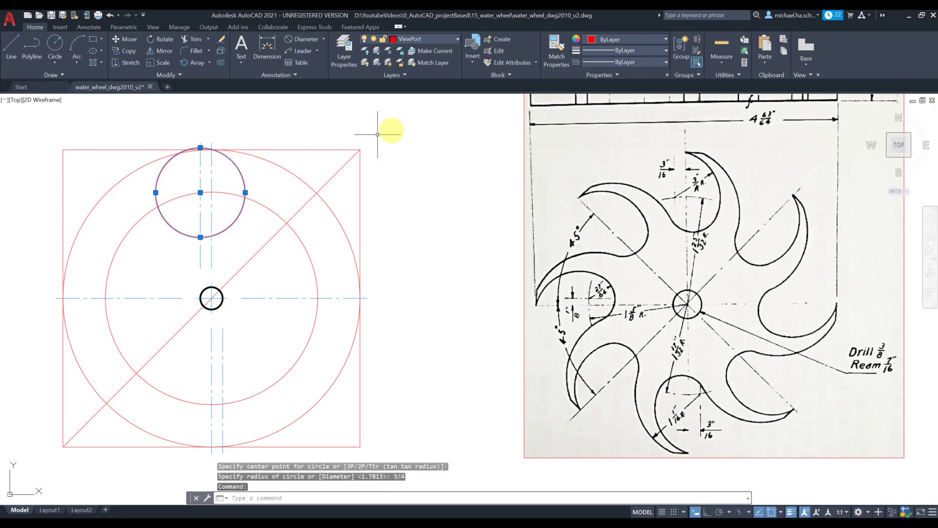
click(442, 40)
click(427, 134)
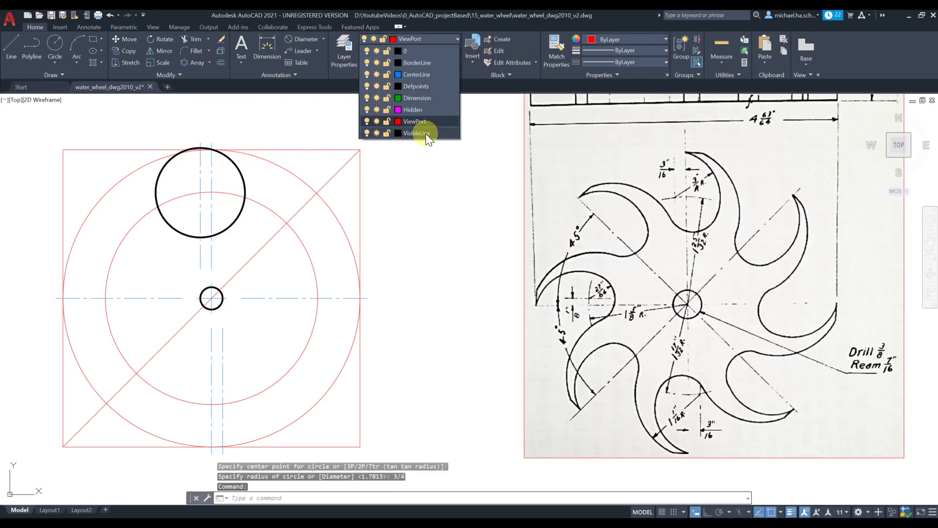
key(Escape)
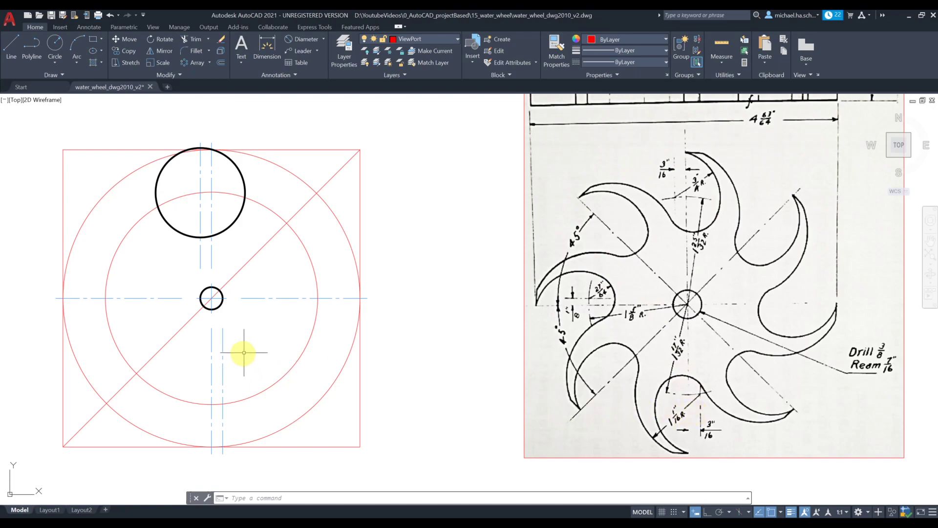
click(237, 401)
click(222, 413)
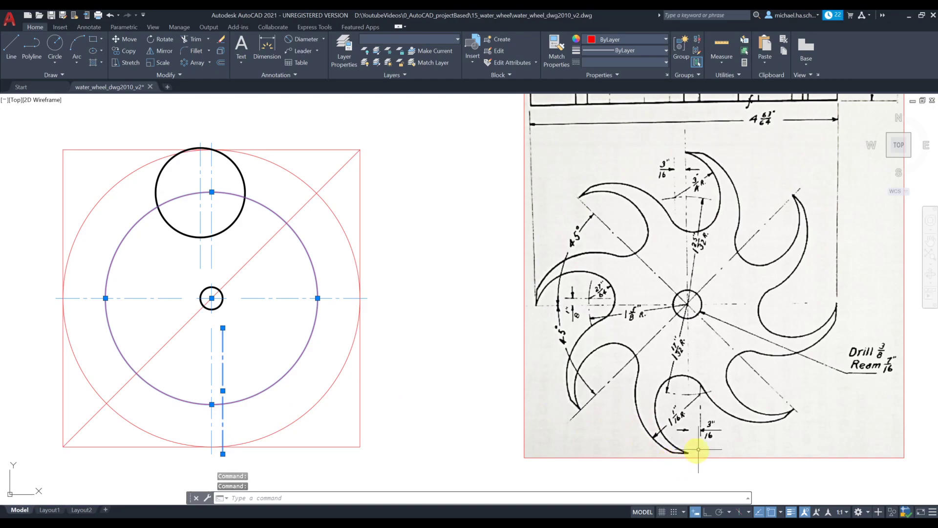
key(Escape)
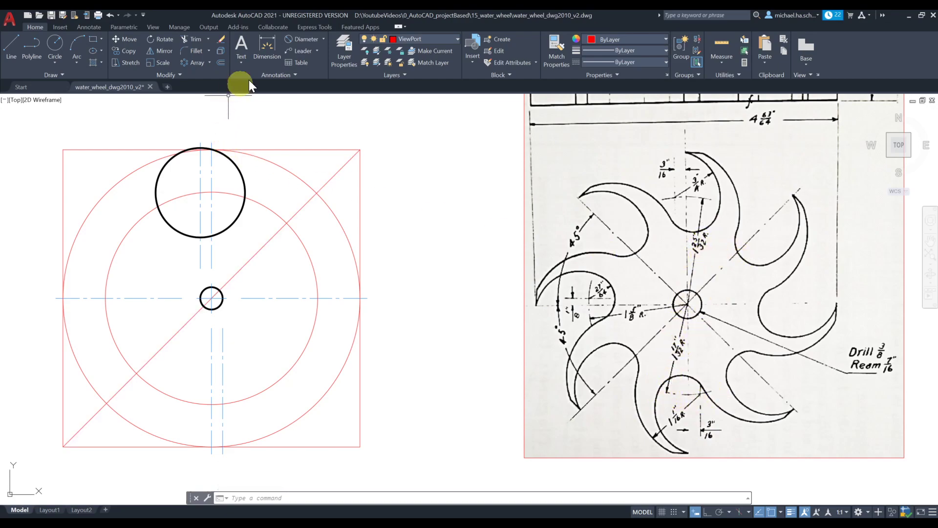
Draw a construction circle of radius 1-17/32 centred on the small hole
click(57, 61)
click(72, 80)
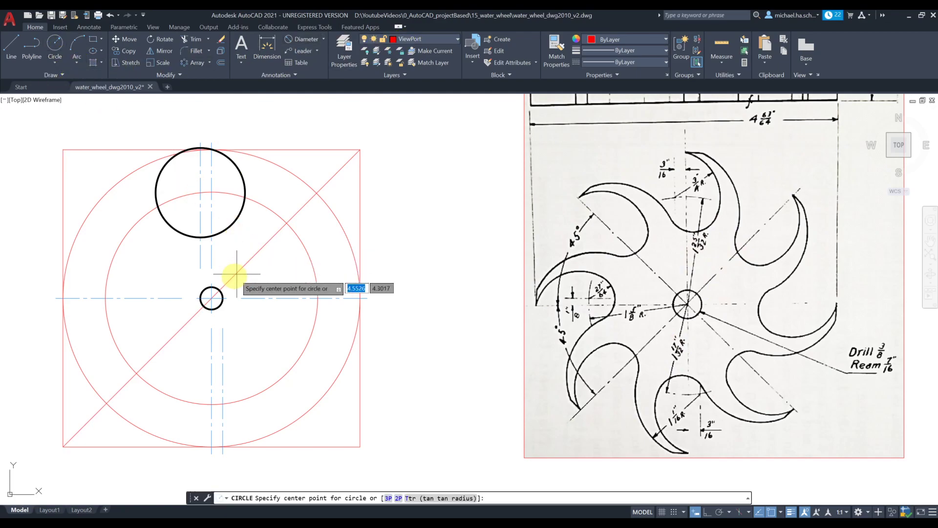
click(210, 297)
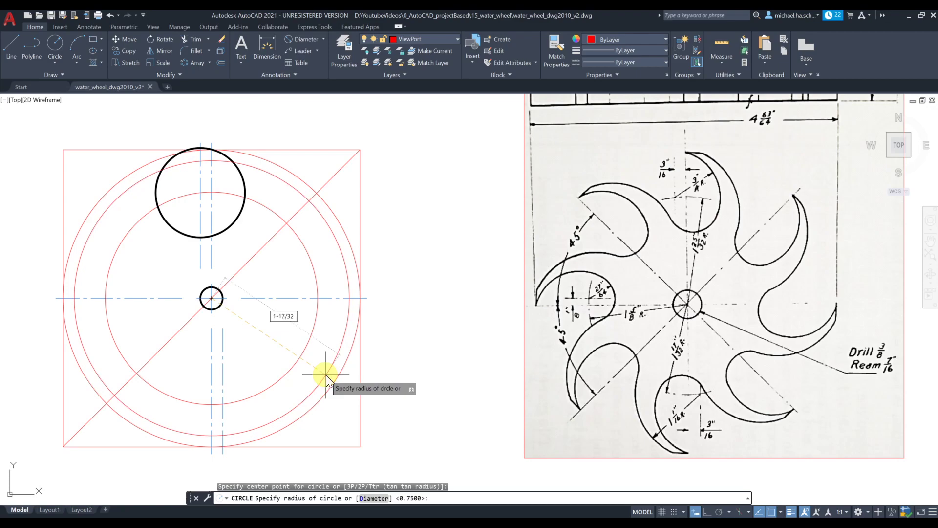
key(Return)
Draw a circle of radius 1-1/16 centred where the lower offset centerline meets the 1-17/32 radius construction circle
click(279, 361)
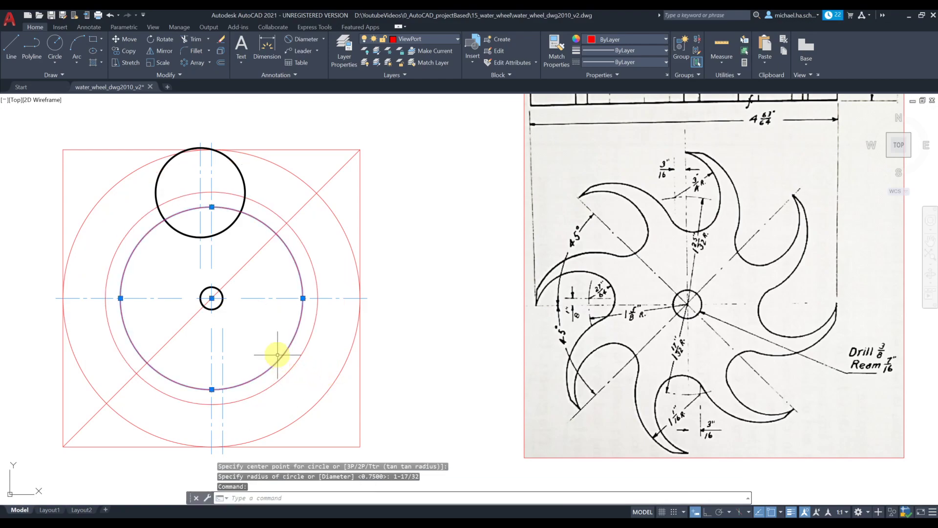
click(223, 401)
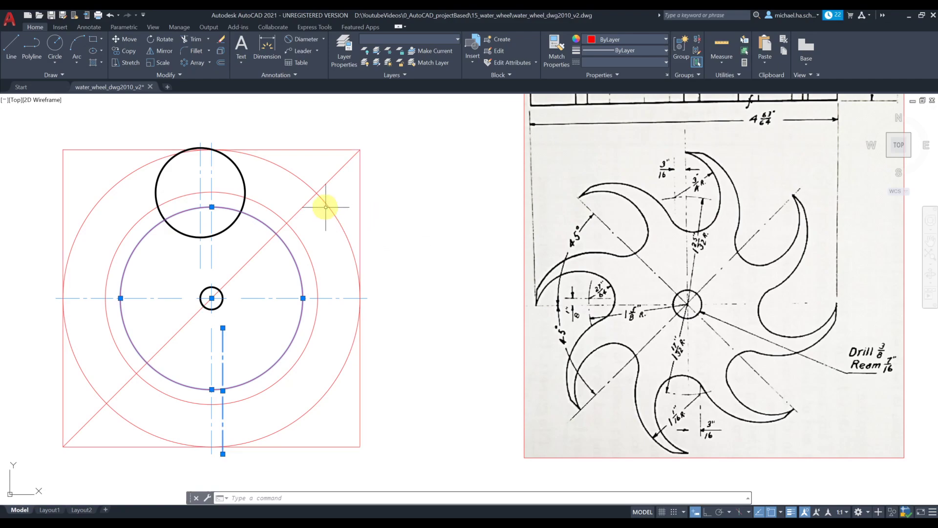
click(55, 63)
click(76, 90)
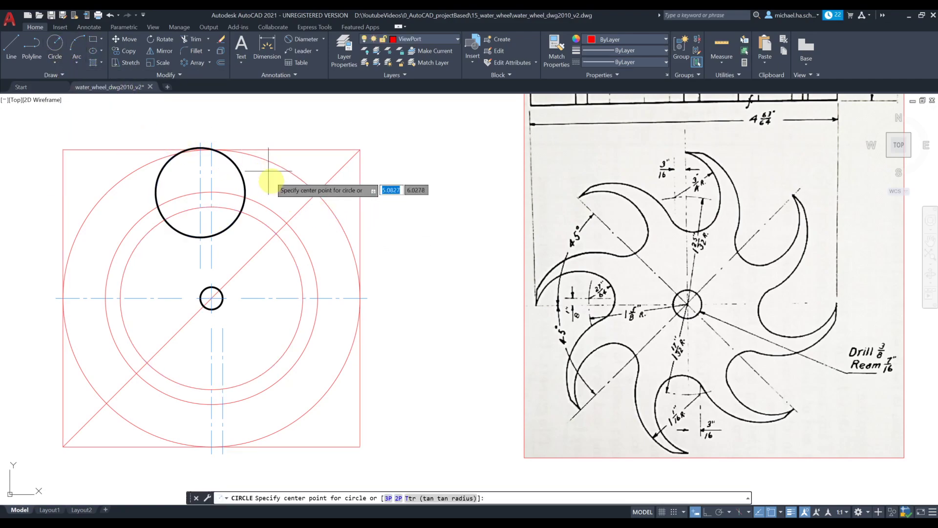
click(223, 388)
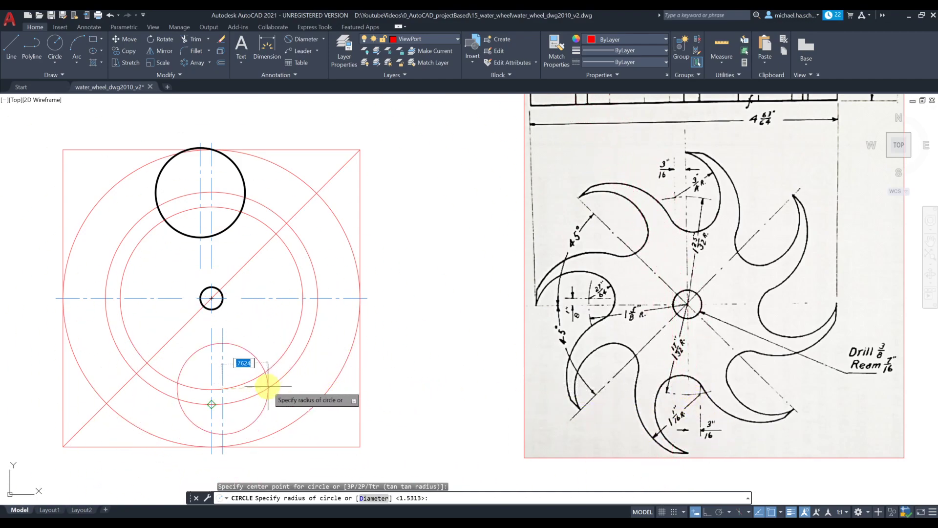
text(1-1/)
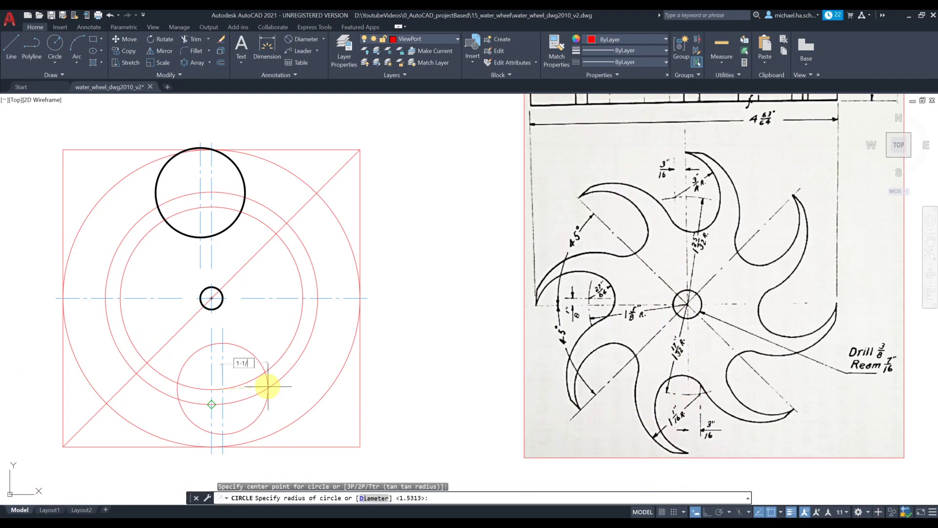
text(16)
key(Return)
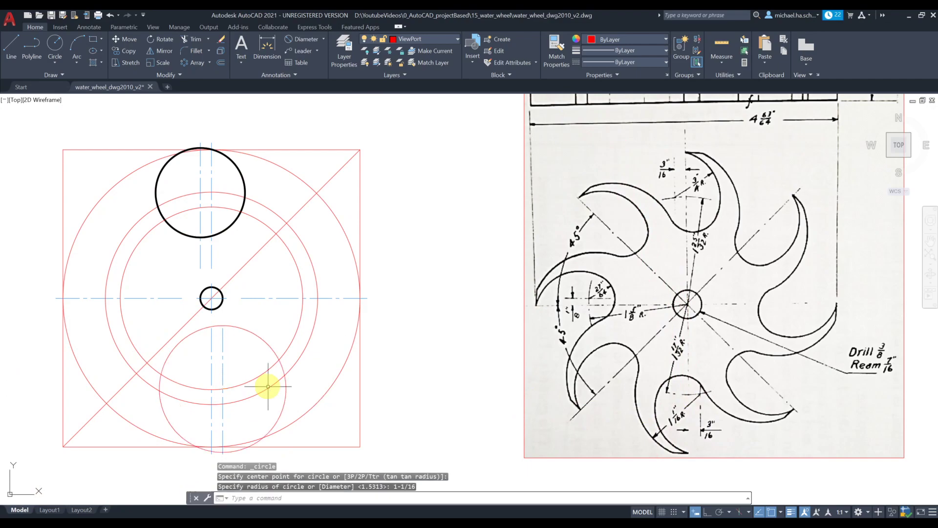
Move the new 1-1/16 radius circle to the VisibleLine layer and clear the selection
click(287, 384)
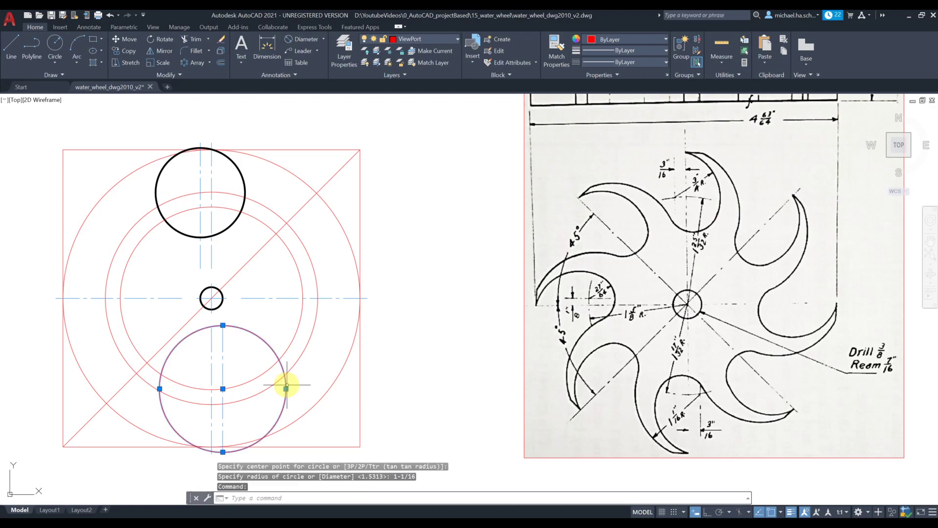
click(409, 40)
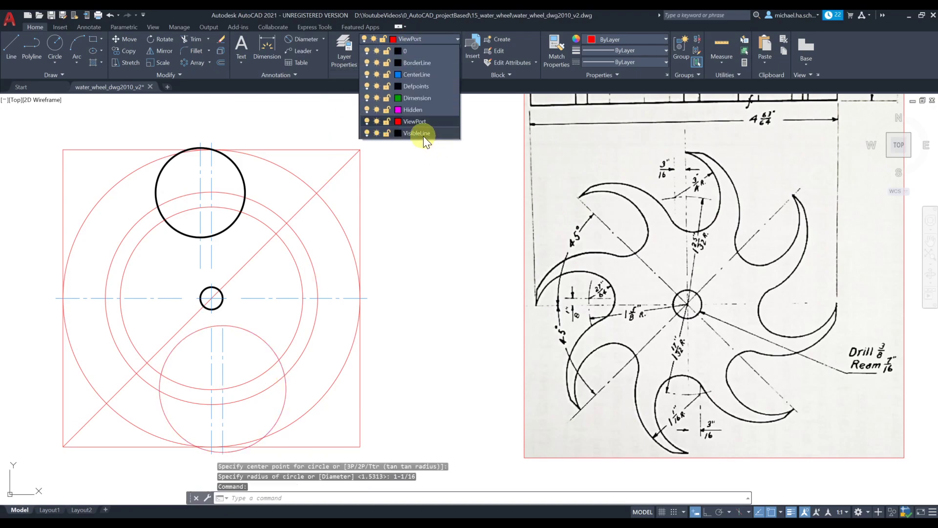
click(423, 133)
key(Escape)
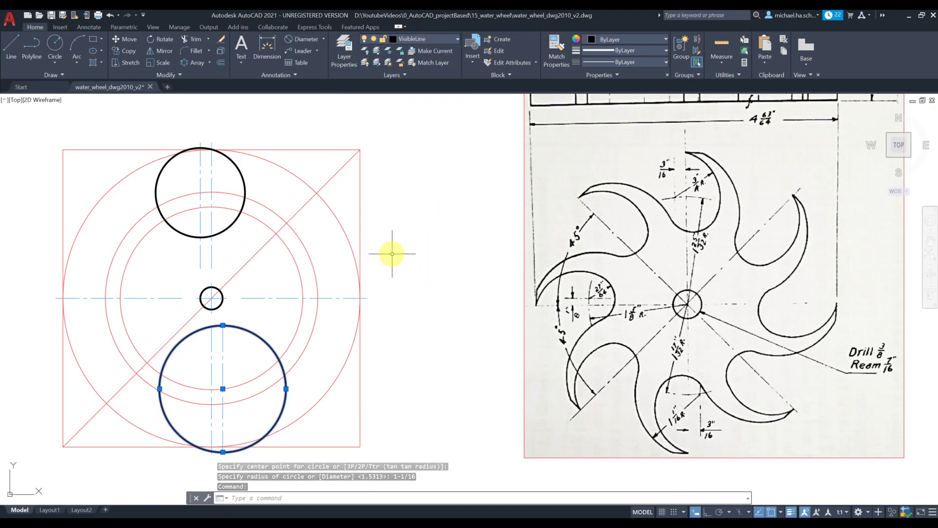
key(Escape)
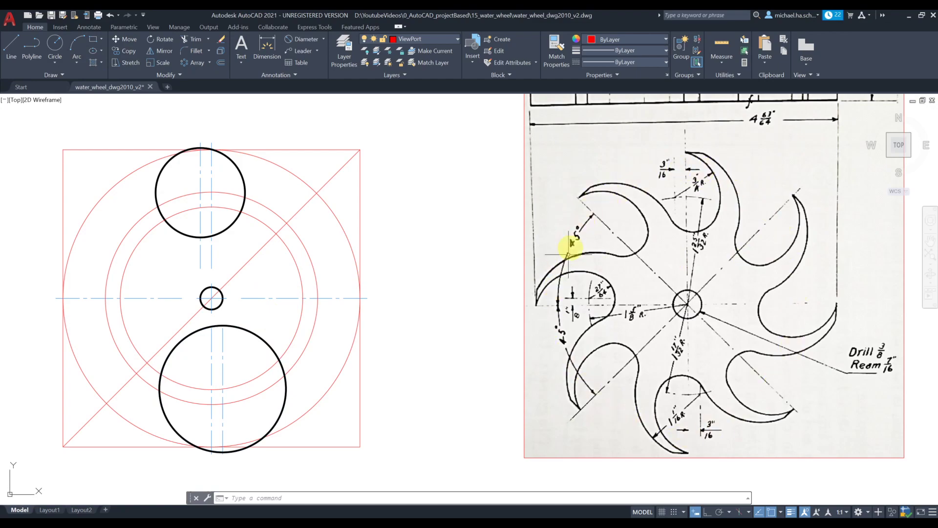
Create a polar array of the 1-1/16 radius circle around the small hole's centre with 8 items over 360 degrees
click(196, 63)
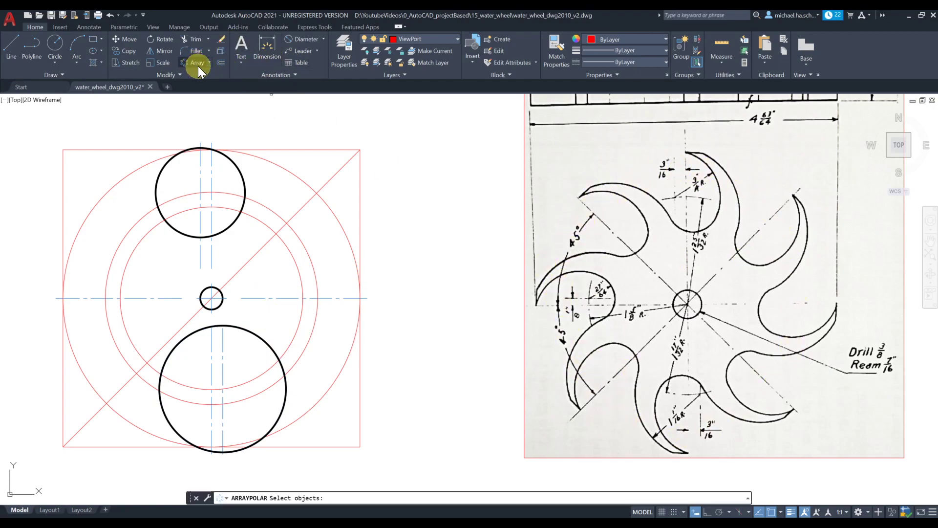
click(259, 336)
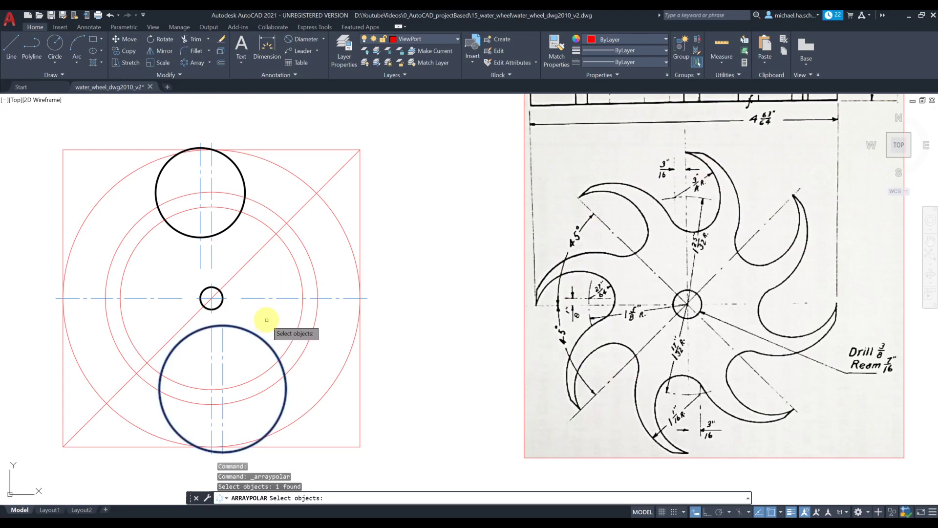
right_click(267, 320)
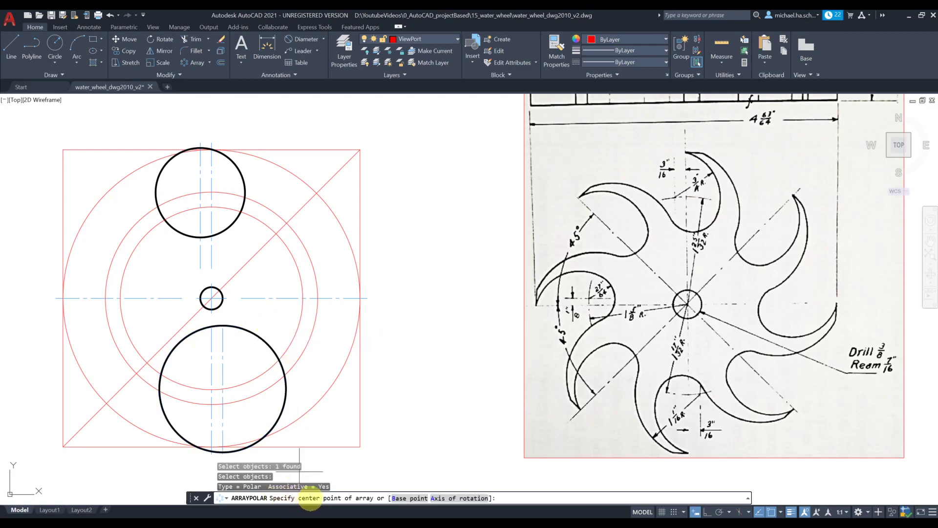
click(212, 298)
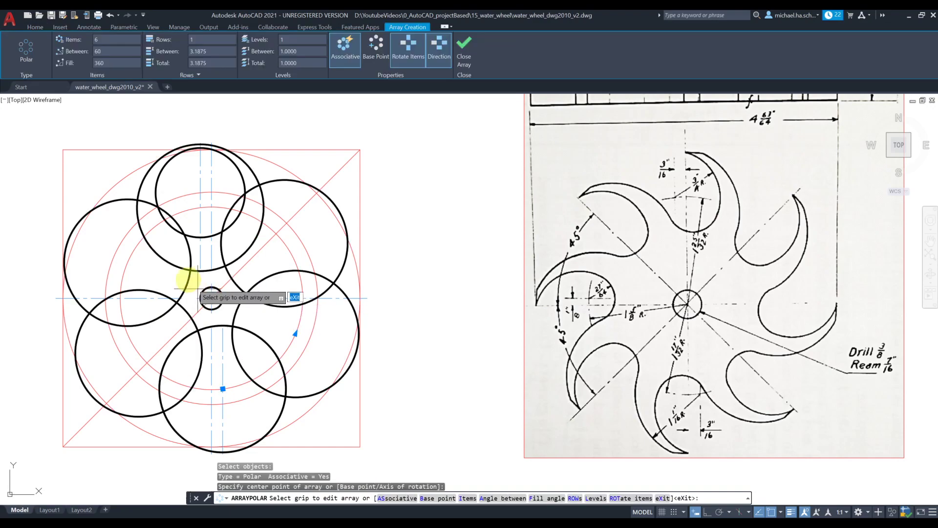
click(101, 40)
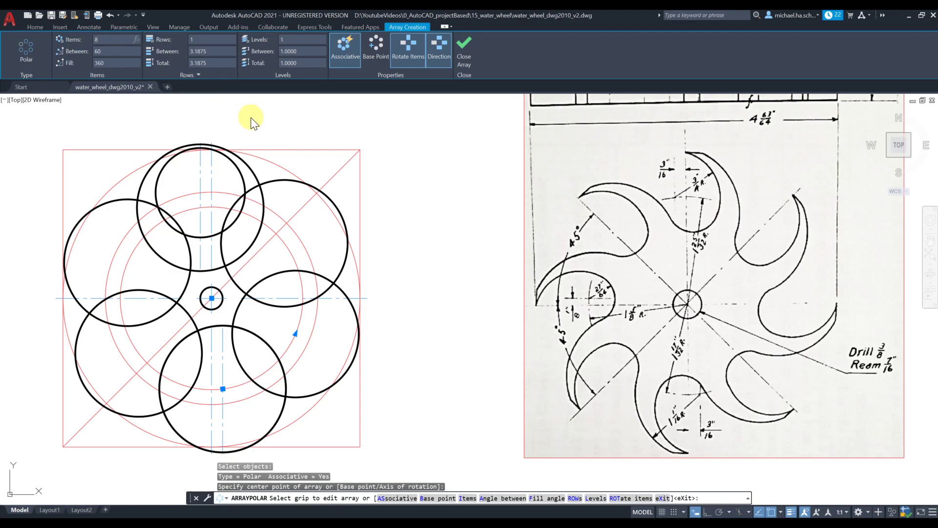
click(111, 49)
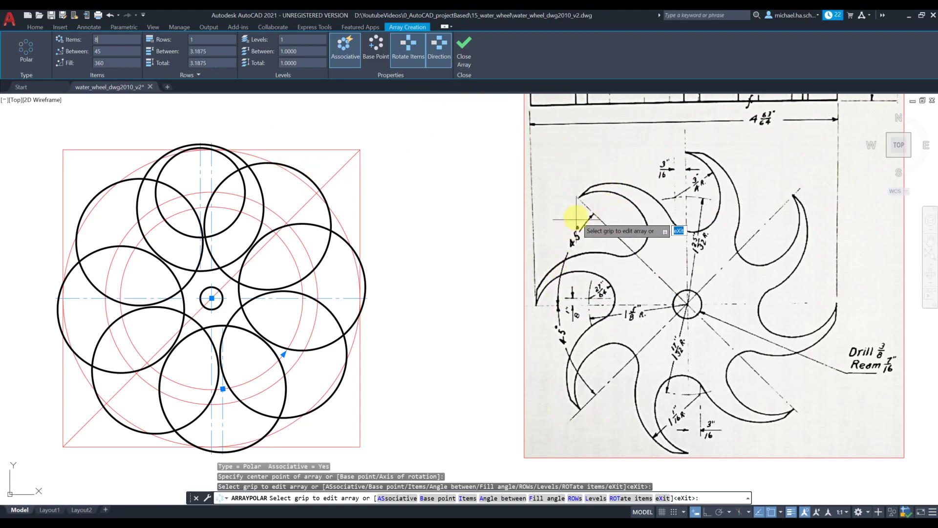
click(465, 55)
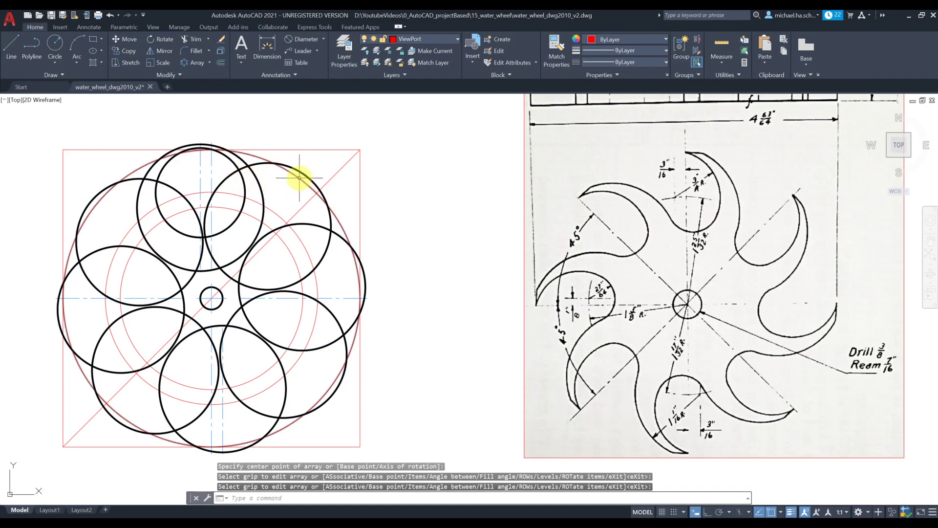
Explode the polar array of large circles into separate circles
click(259, 164)
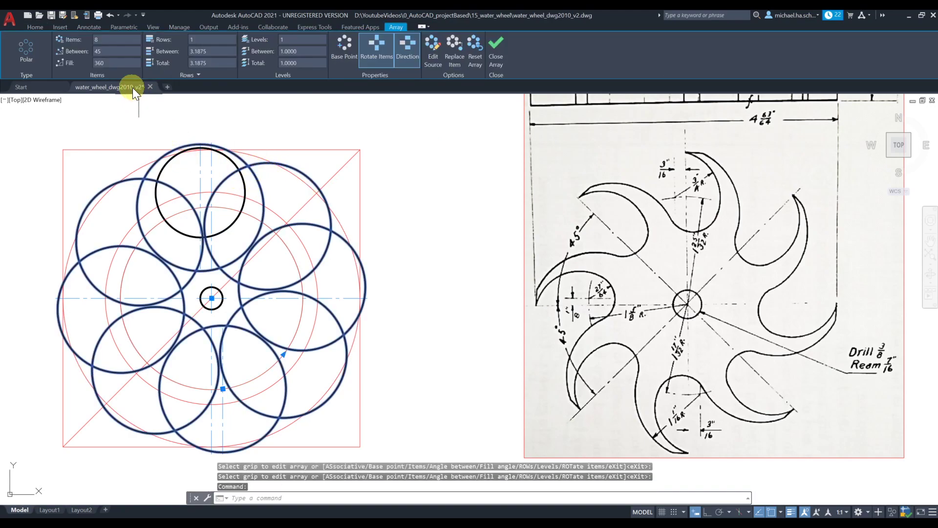
key(Escape)
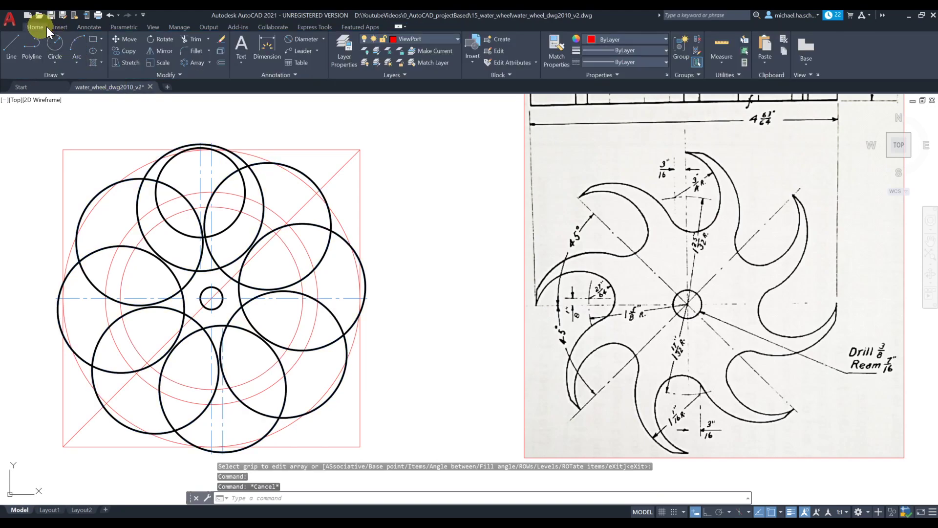
click(221, 51)
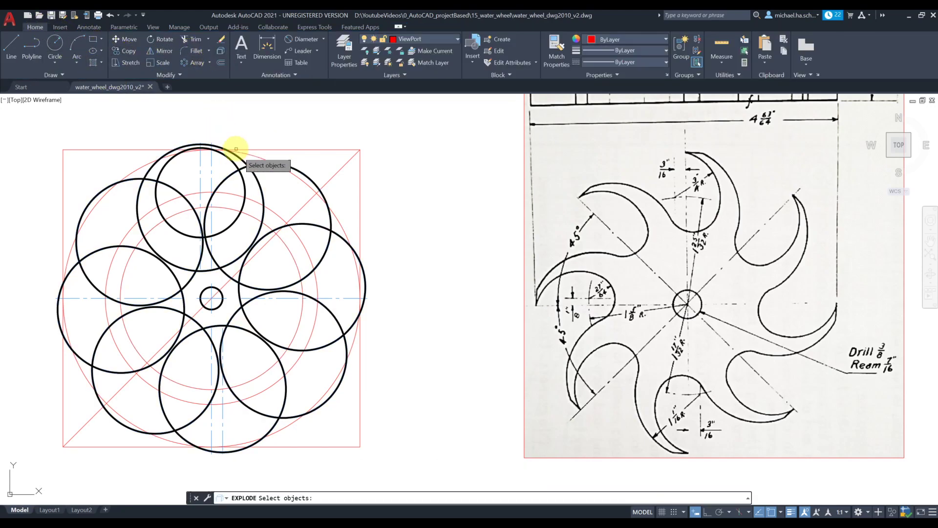
click(339, 339)
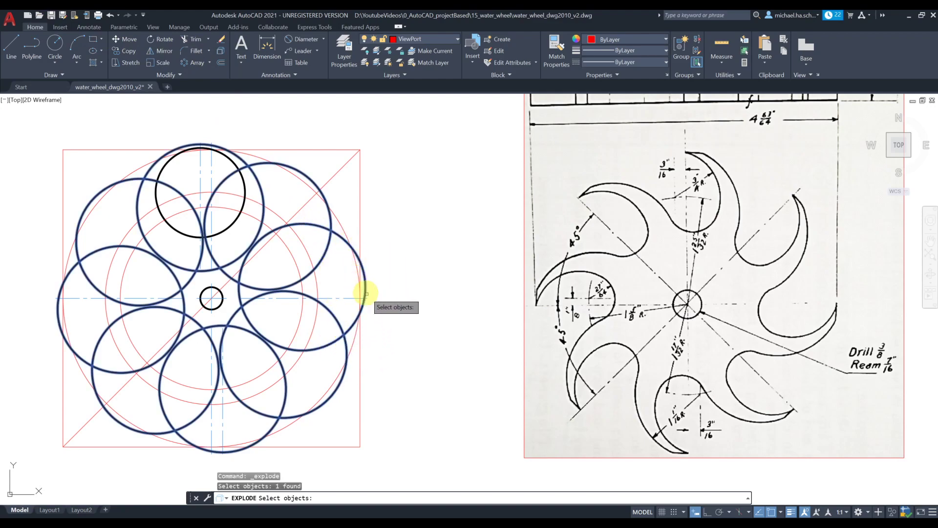
key(Return)
Delete five of the exploded 1-1/16 radius circles, keeping only the top, upper-left and bottom ones
click(327, 309)
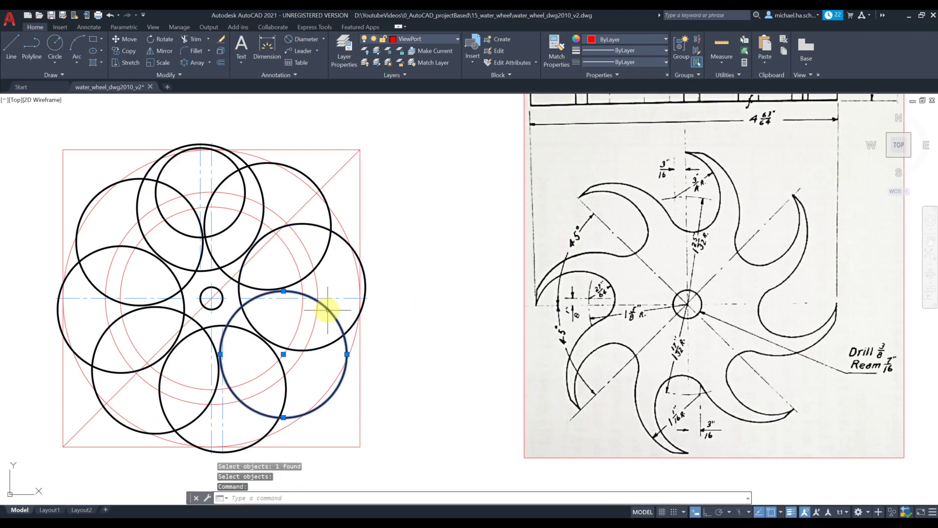
key(Delete)
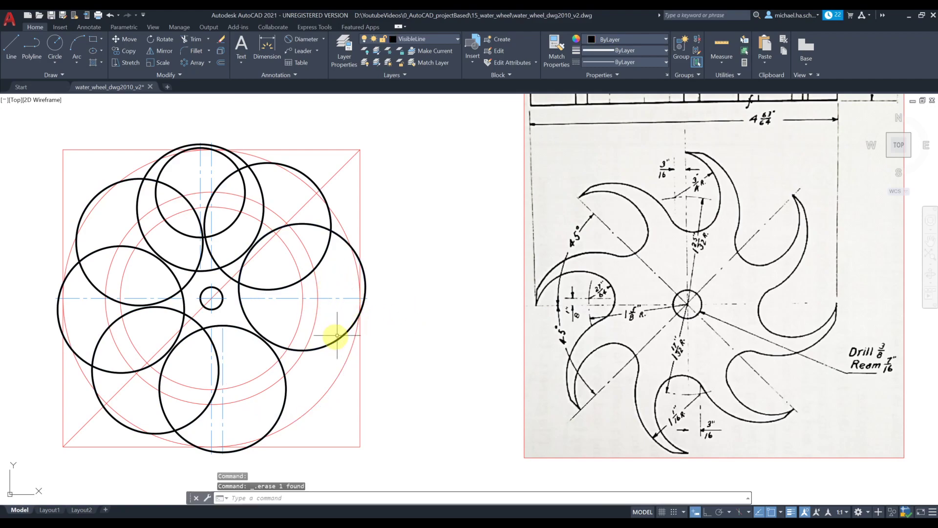
click(317, 267)
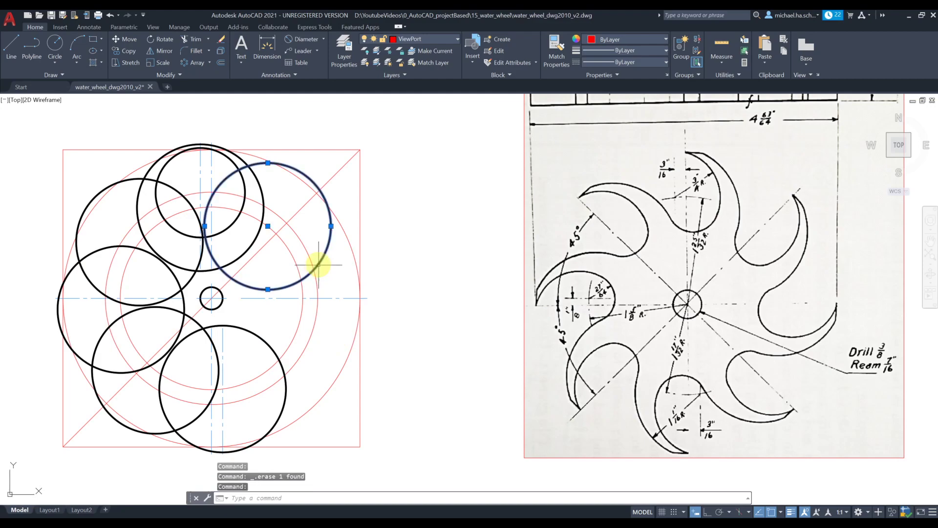
key(Delete)
click(74, 272)
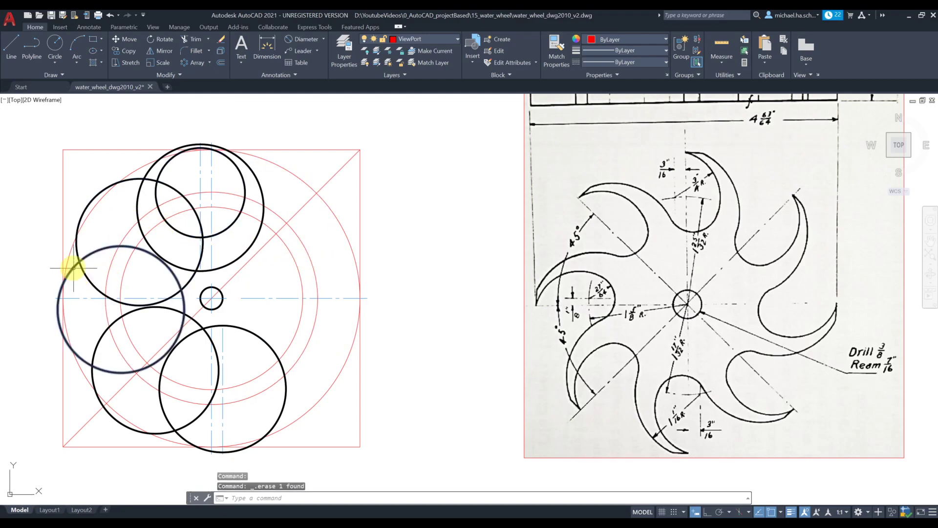
key(Delete)
click(101, 329)
click(96, 329)
key(Delete)
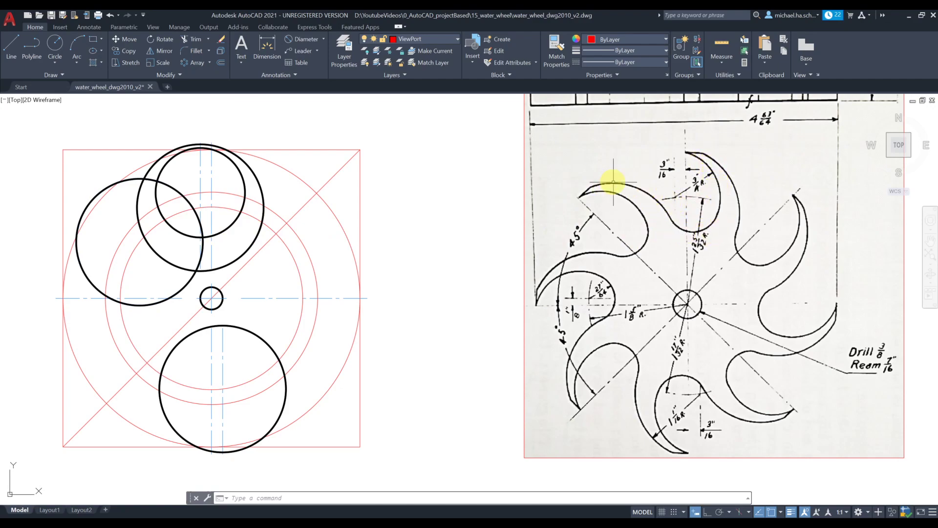
Draw a 27/64 radius circle tangent to the 3/4 radius circle and the upper-left 1-1/16 radius circle
click(58, 65)
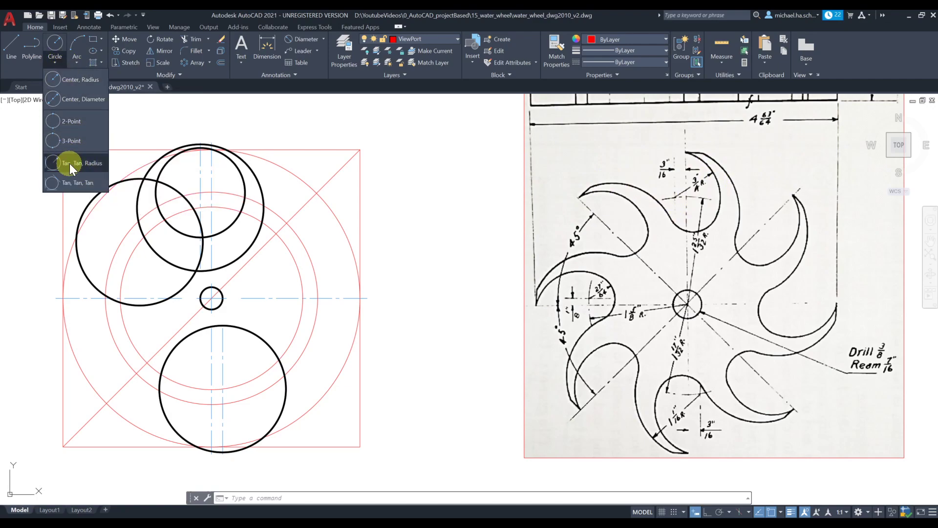
click(90, 165)
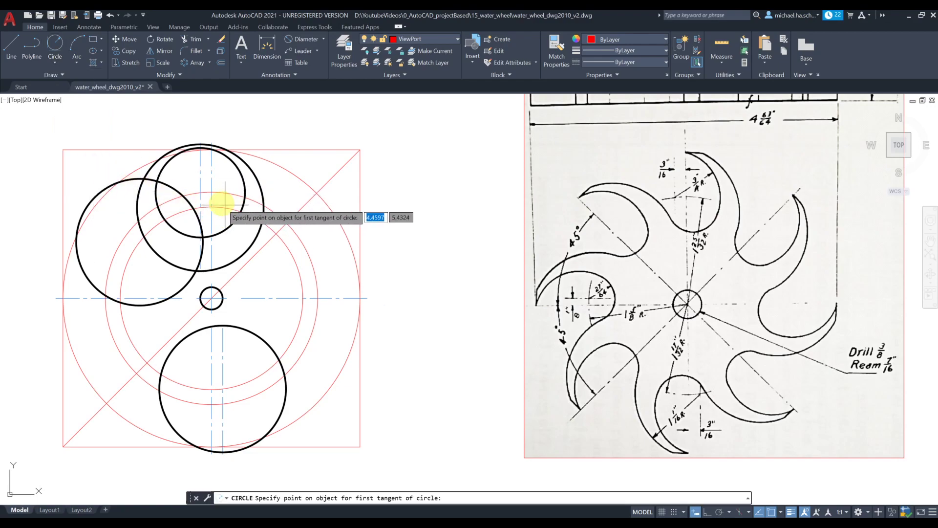
scroll(225, 206, up, 2)
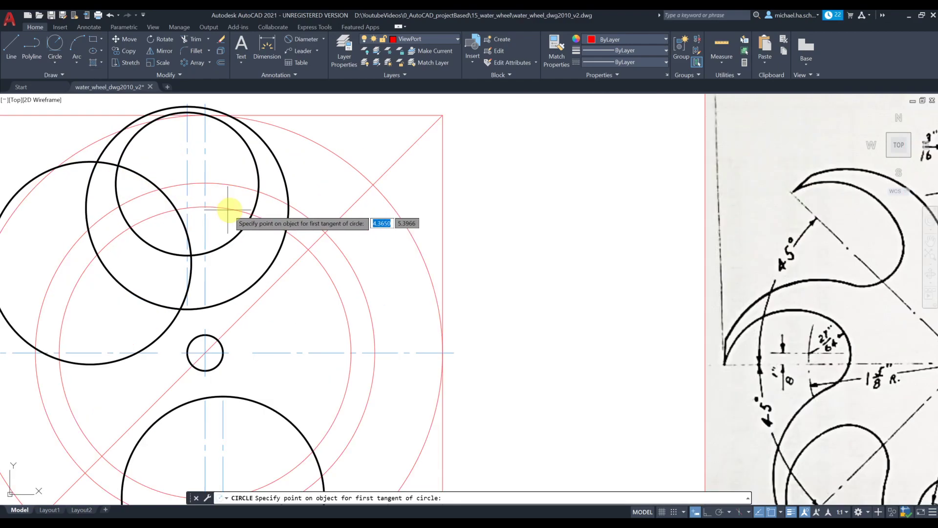
click(256, 205)
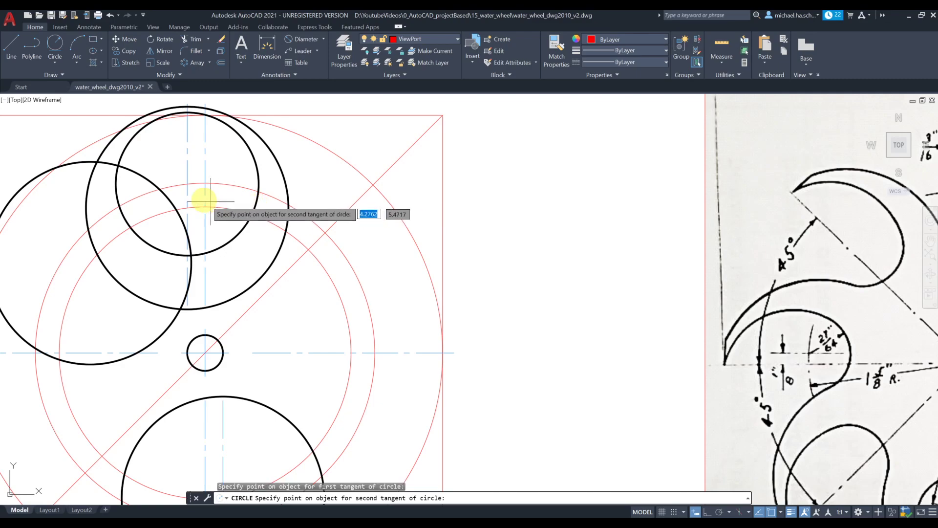
click(146, 178)
scroll(320, 239, down, 2)
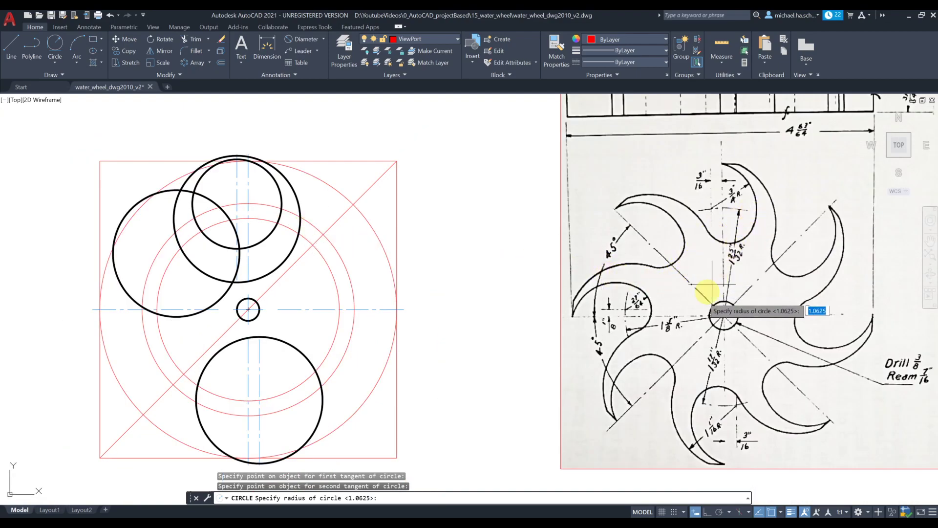
scroll(626, 310, up, 2)
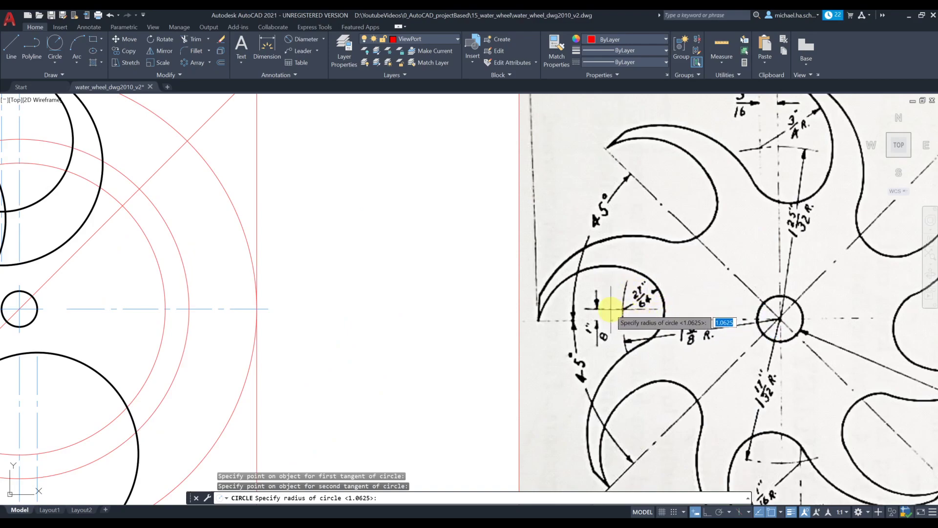
scroll(610, 309, down, 2)
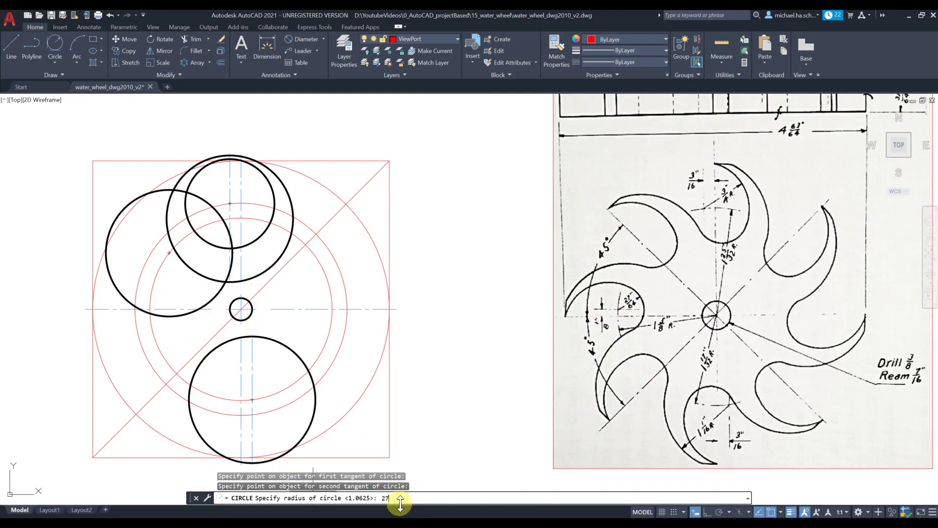
key(Return)
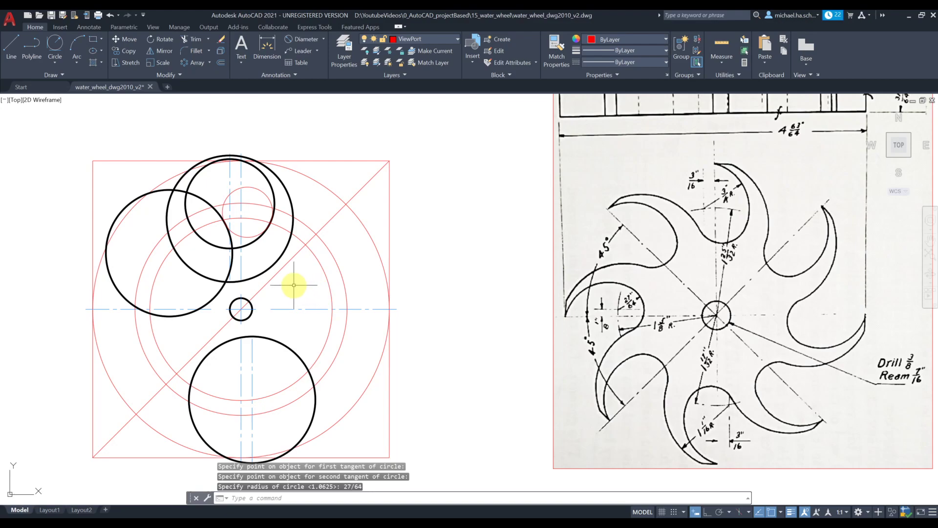
Move the new 27/64 radius circle to the VisibleLine layer and make VisibleLine the current layer
click(259, 191)
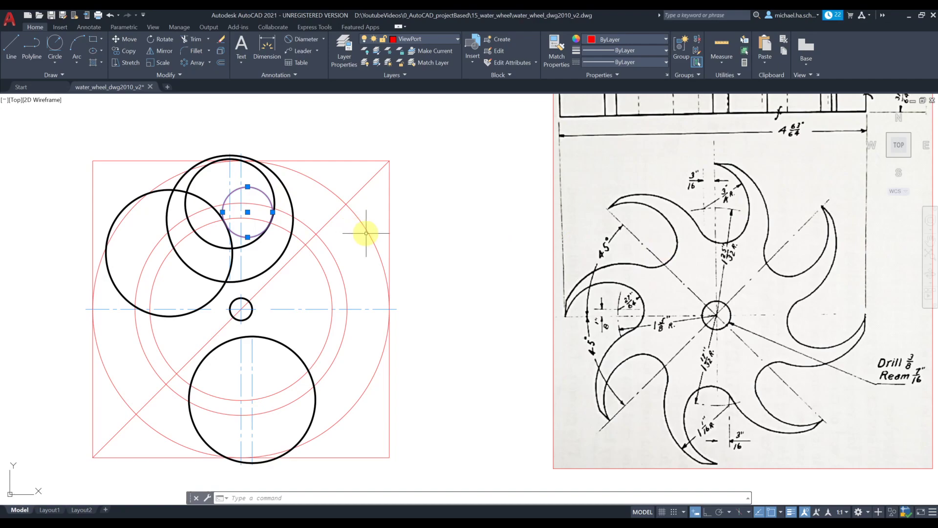
scroll(280, 198, up, 2)
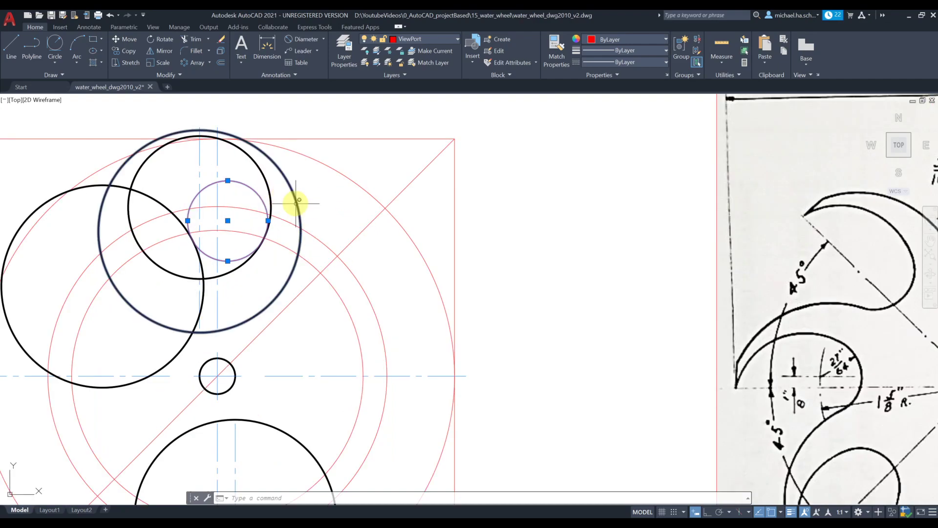
scroll(299, 200, down, 2)
key(Escape)
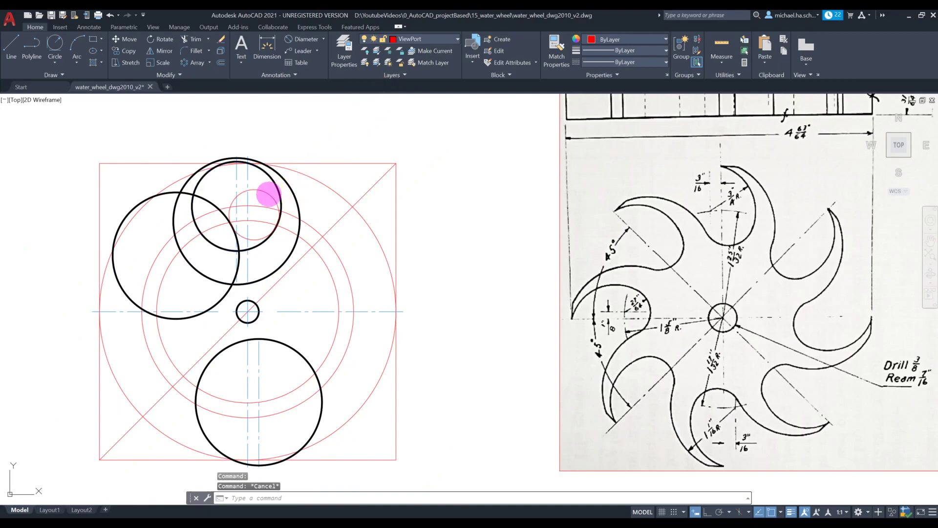
click(269, 194)
click(423, 40)
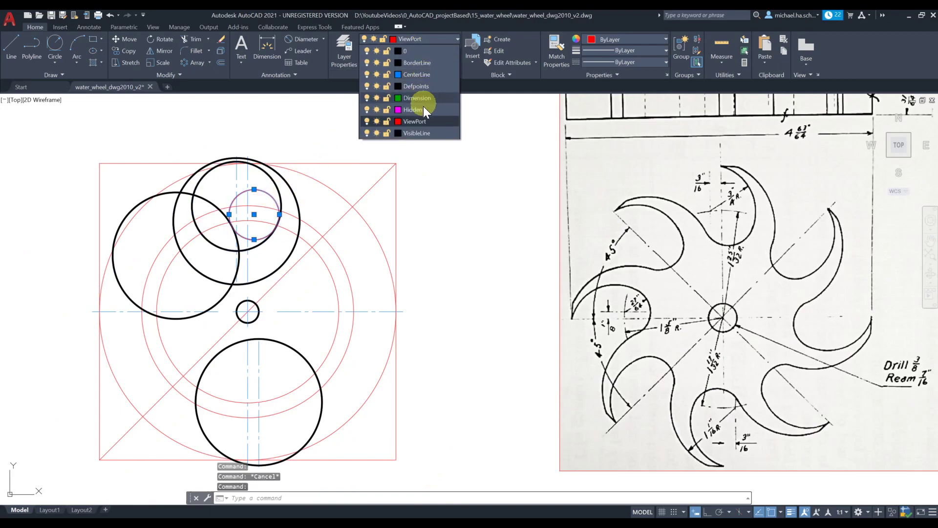
click(425, 132)
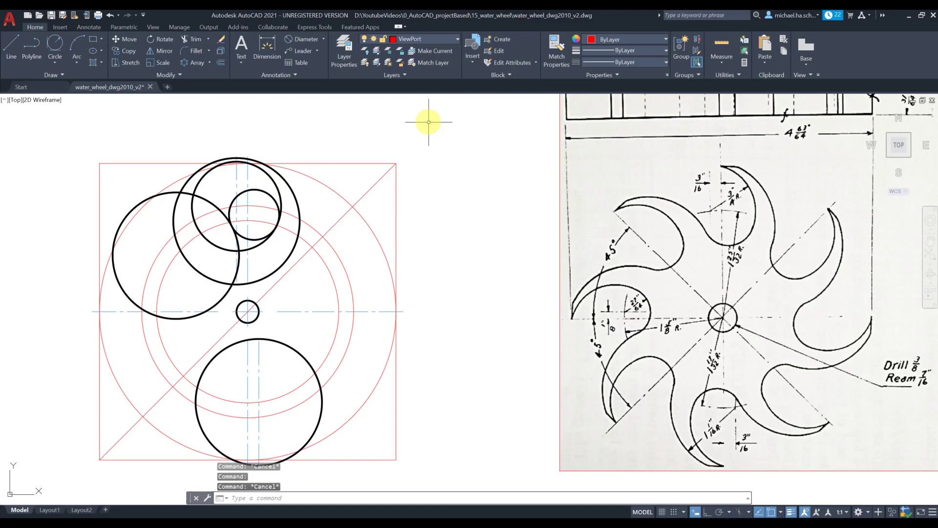
click(425, 40)
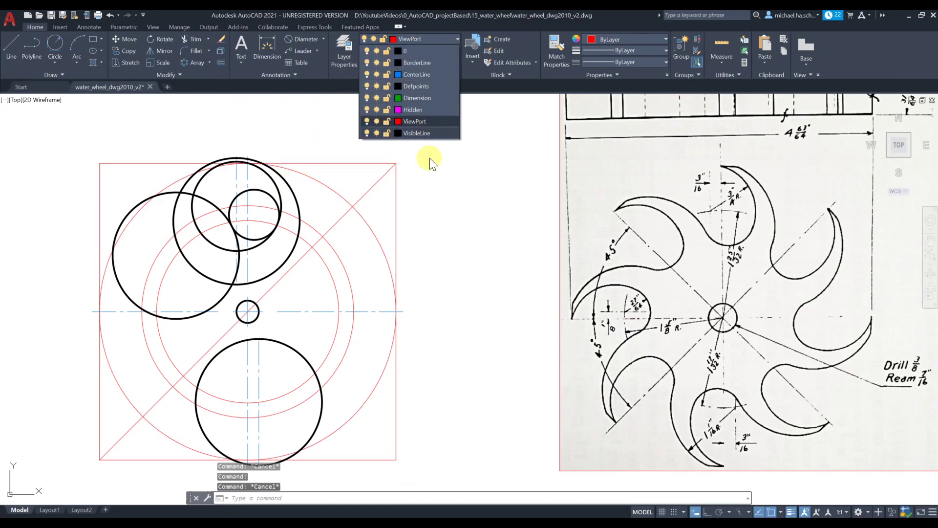
click(424, 133)
click(11, 47)
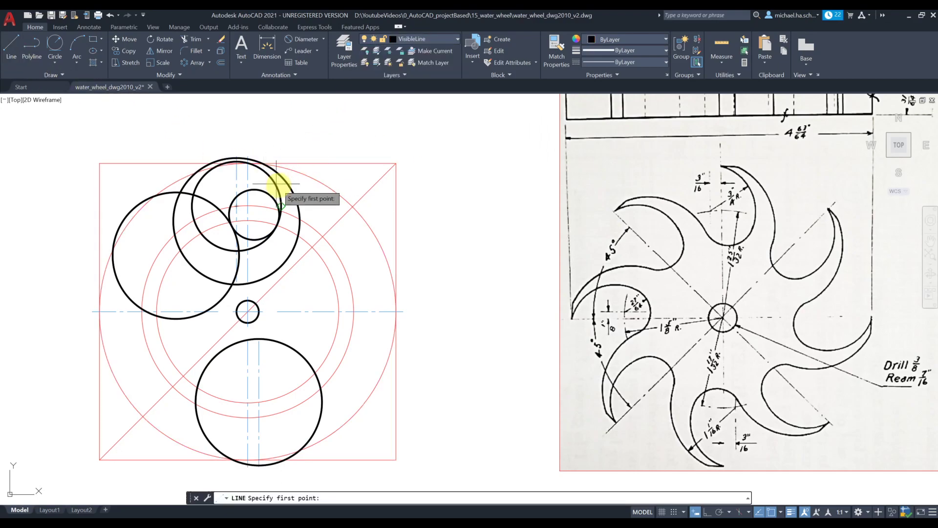
scroll(269, 176, up, 4)
mouse_move(269, 177)
middle_down()
mouse_move(255, 168)
mouse_move(308, 227)
middle_up()
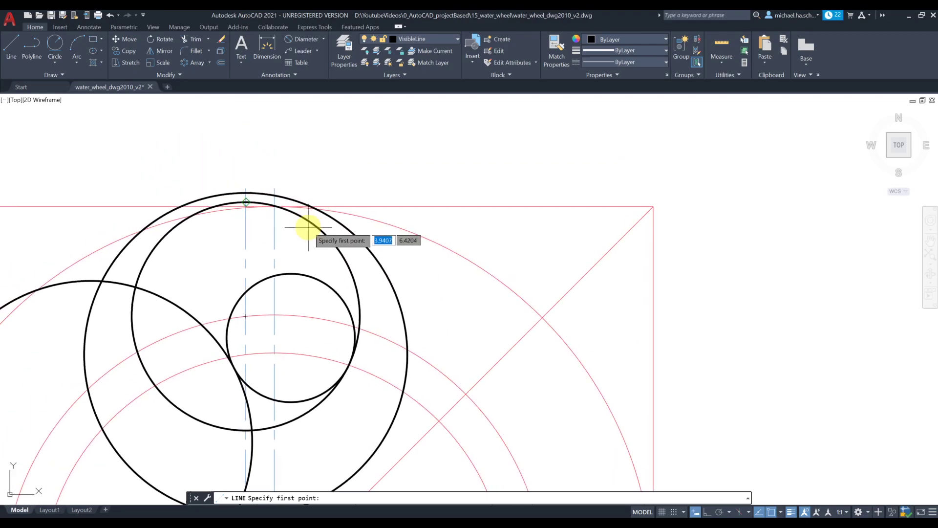
scroll(305, 223, down, 2)
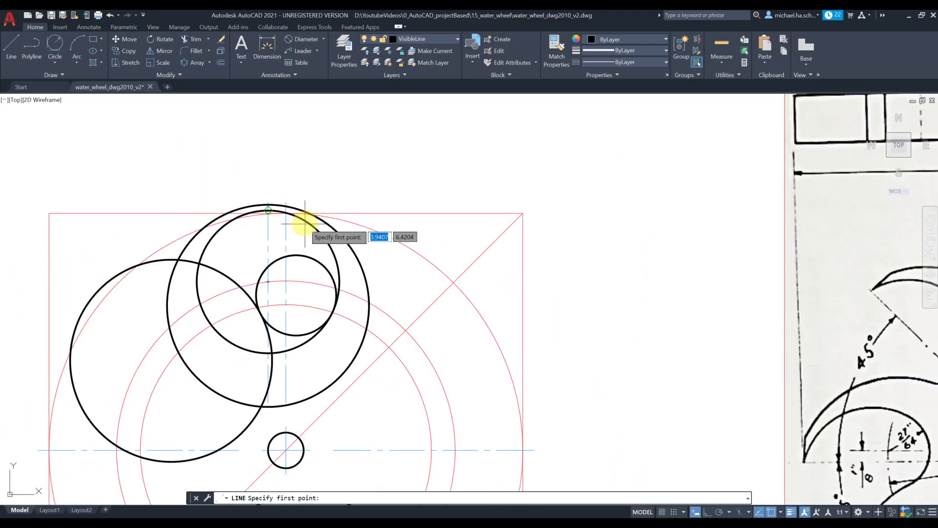
scroll(305, 224, down, 2)
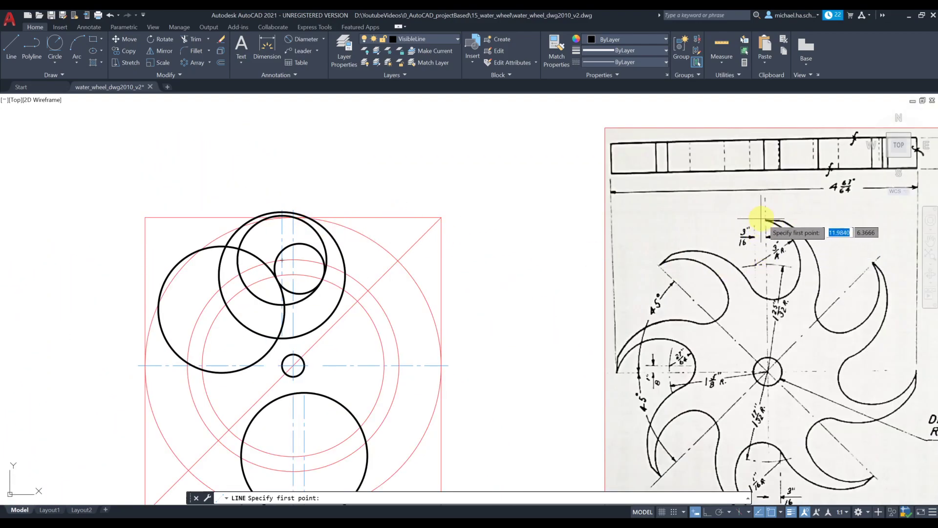
scroll(283, 210, up, 8)
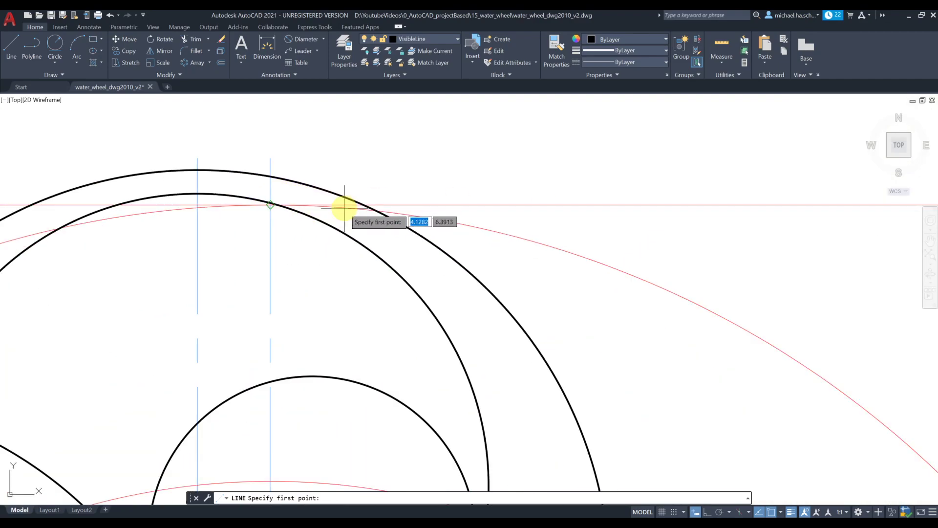
click(364, 204)
scroll(276, 200, up, 3)
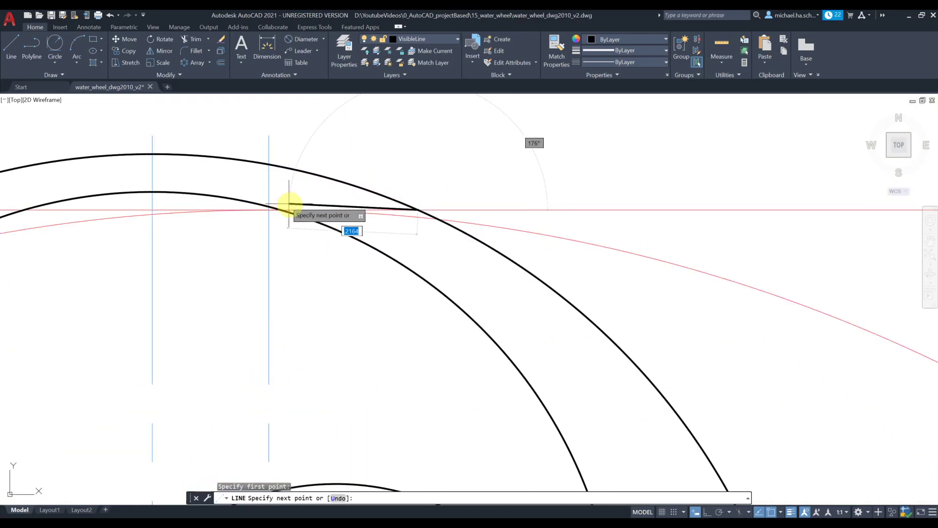
scroll(281, 215, up, 6)
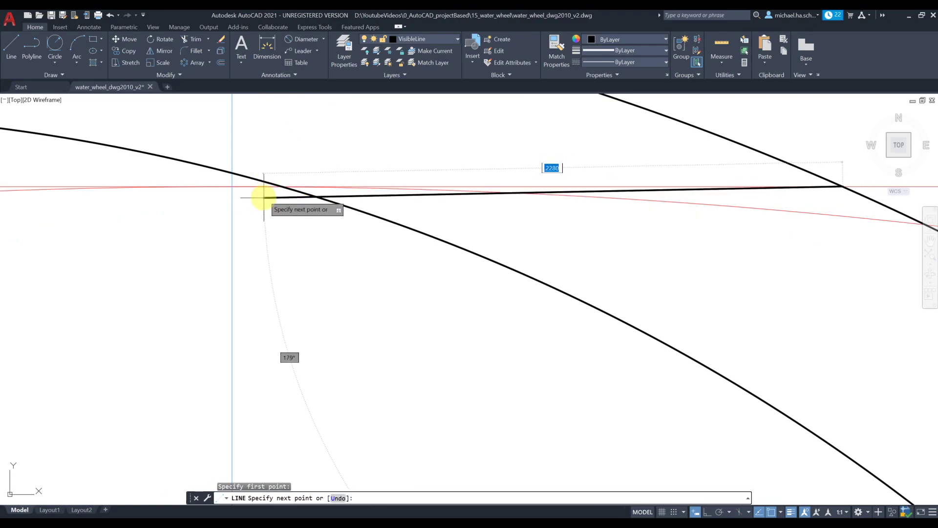
scroll(269, 198, down, 4)
key(Escape)
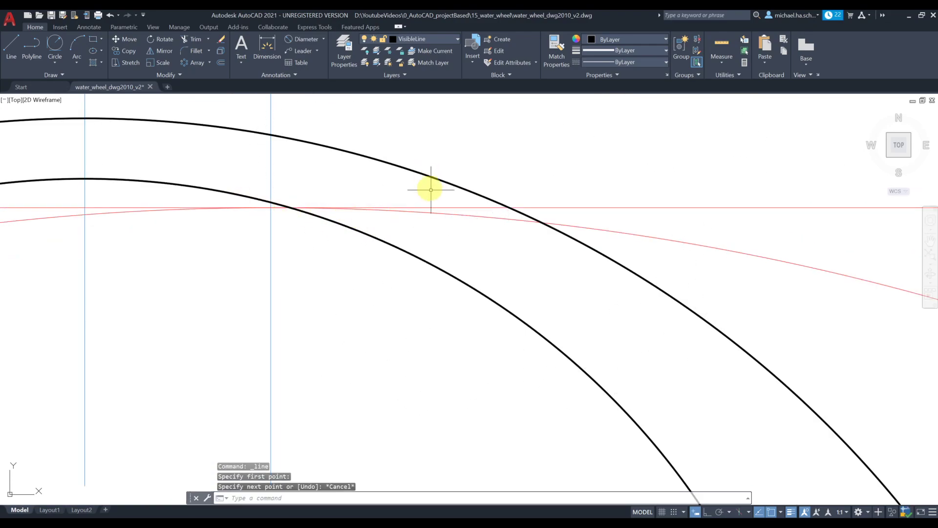
Trim away the part of the top 1-1/16 radius circle that lies above the construction square's upper edge
scroll(433, 200, down, 3)
scroll(390, 199, down, 5)
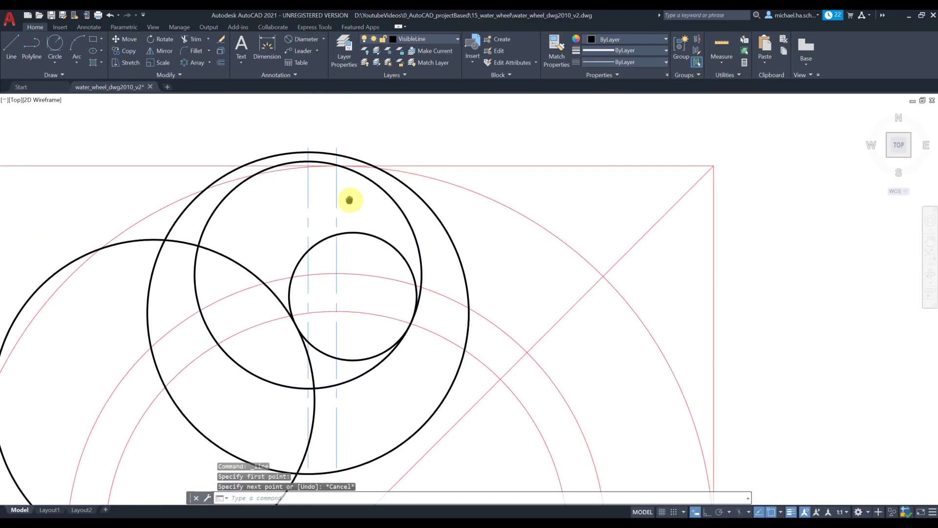
click(192, 40)
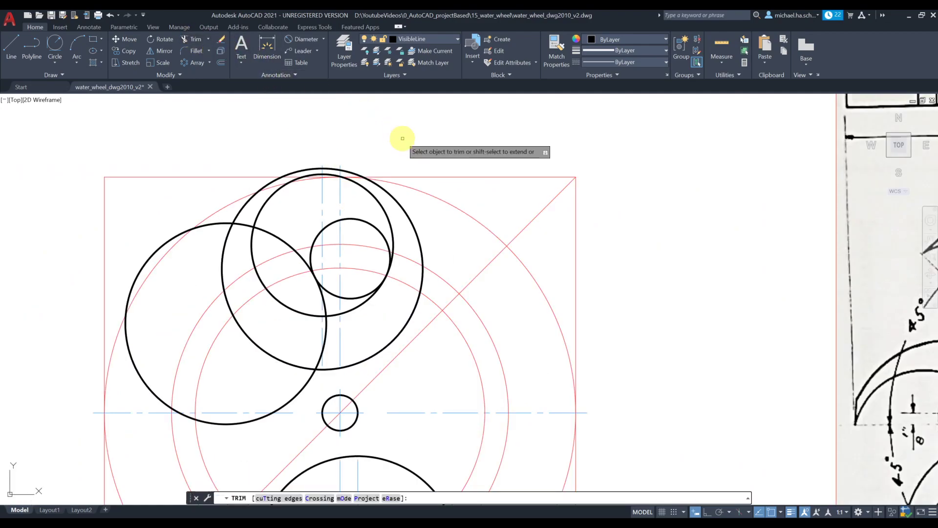
click(351, 172)
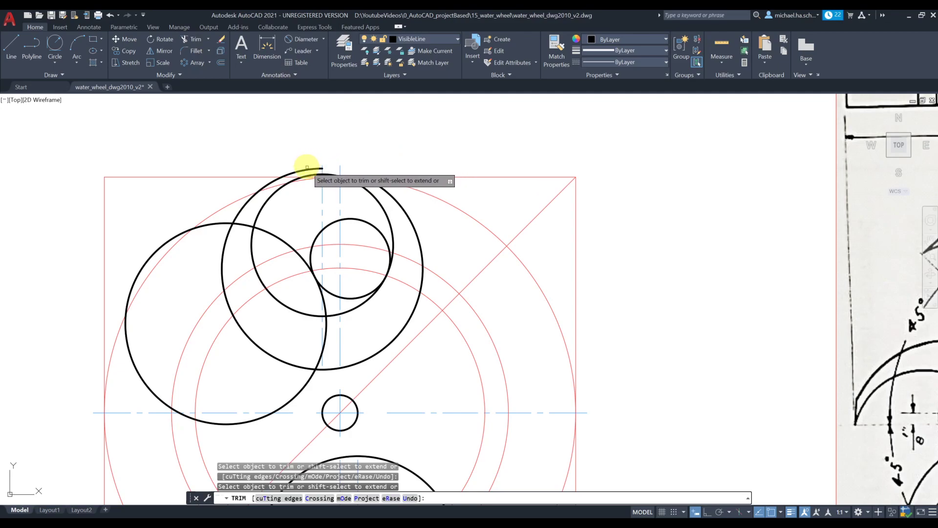
click(307, 167)
key(Return)
Trim away the part of the 3/4 radius circle that lies above the construction square's upper edge
scroll(359, 187, up, 2)
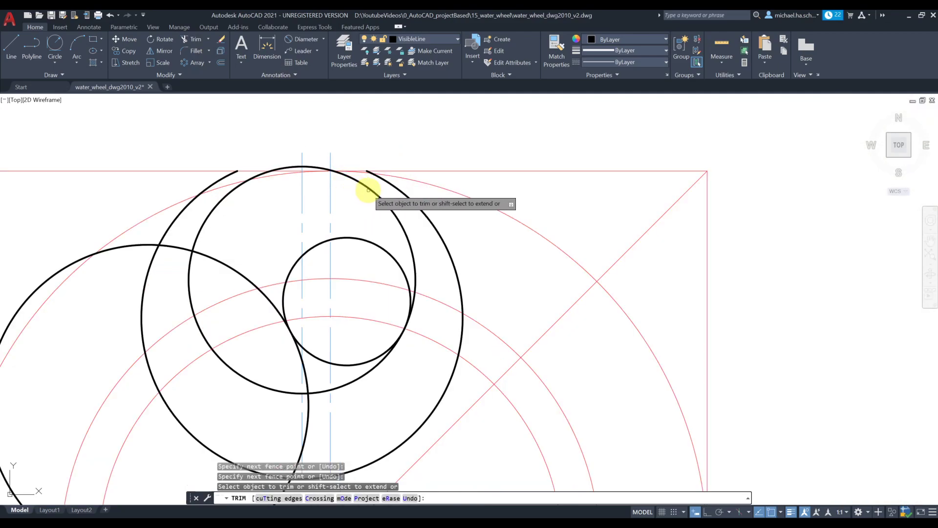
scroll(335, 176, up, 5)
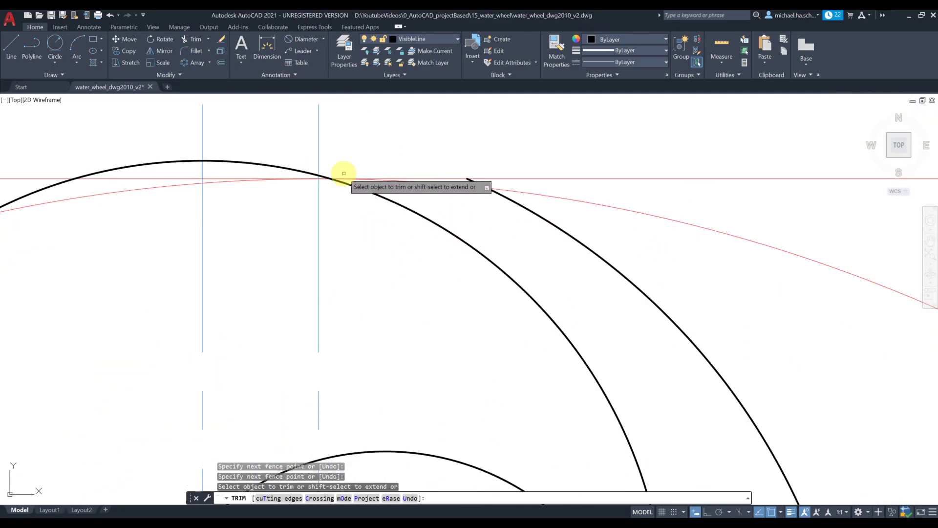
scroll(337, 184, up, 4)
click(279, 167)
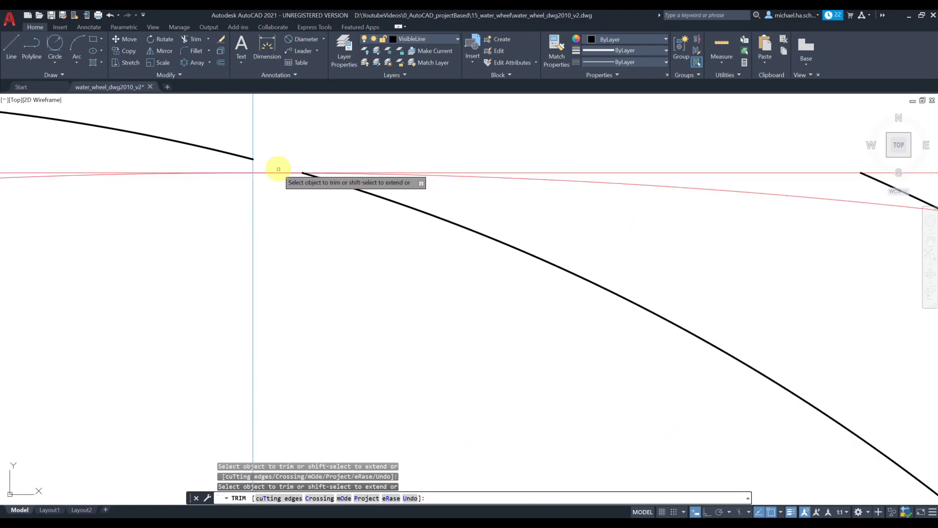
click(211, 149)
scroll(233, 154, down, 2)
scroll(233, 154, down, 3)
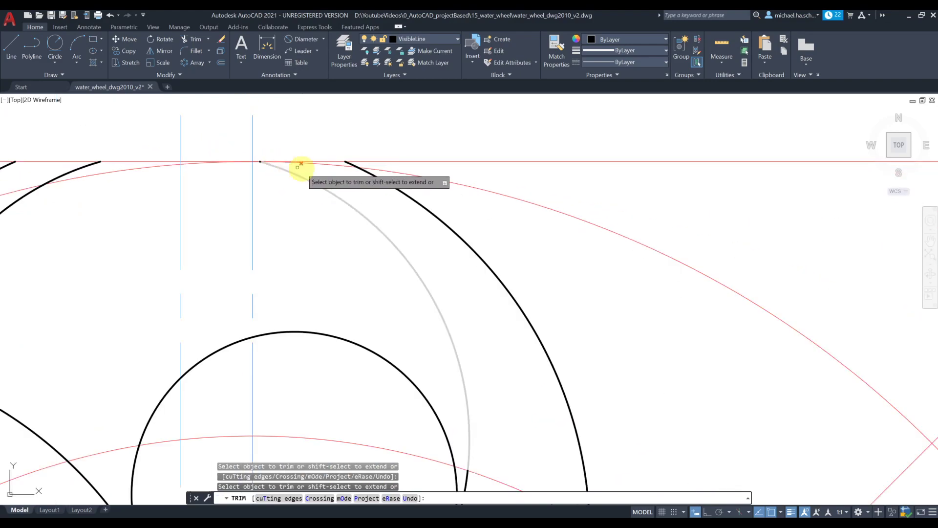
scroll(313, 168, down, 2)
scroll(309, 175, down, 2)
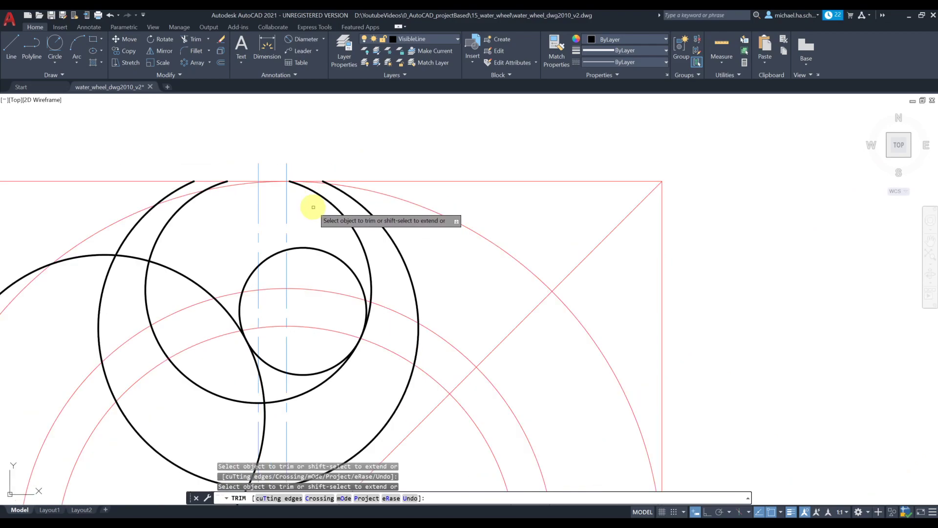
Trim the 3/4 radius circle below its tangency with the 27/64 radius circle, and the small circle's adjoining piece up to the outer red construction circle
middle_drag(314, 234, 342, 185)
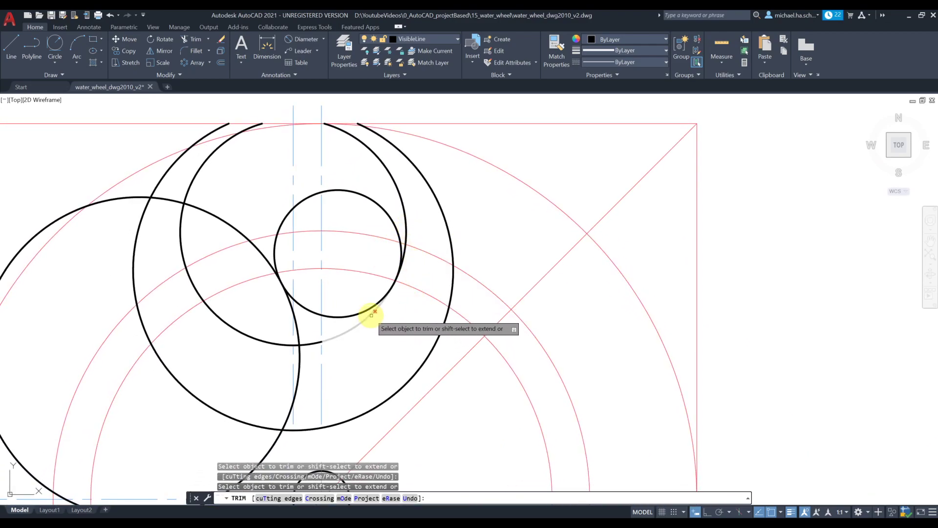
click(371, 314)
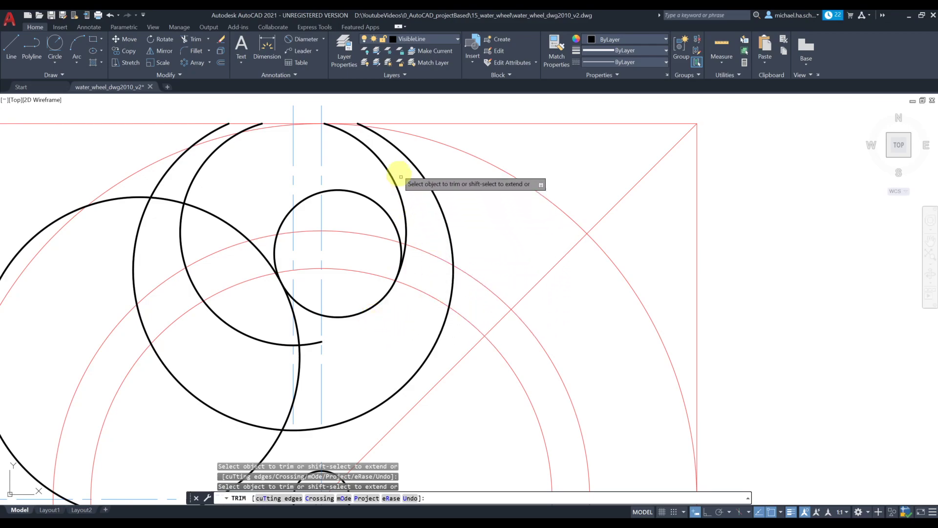
scroll(402, 255, up, 2)
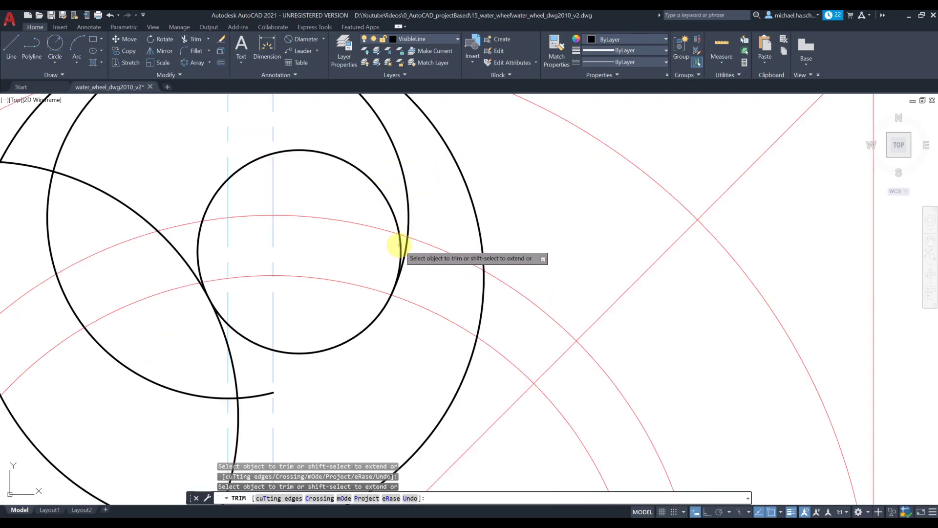
scroll(400, 245, down, 4)
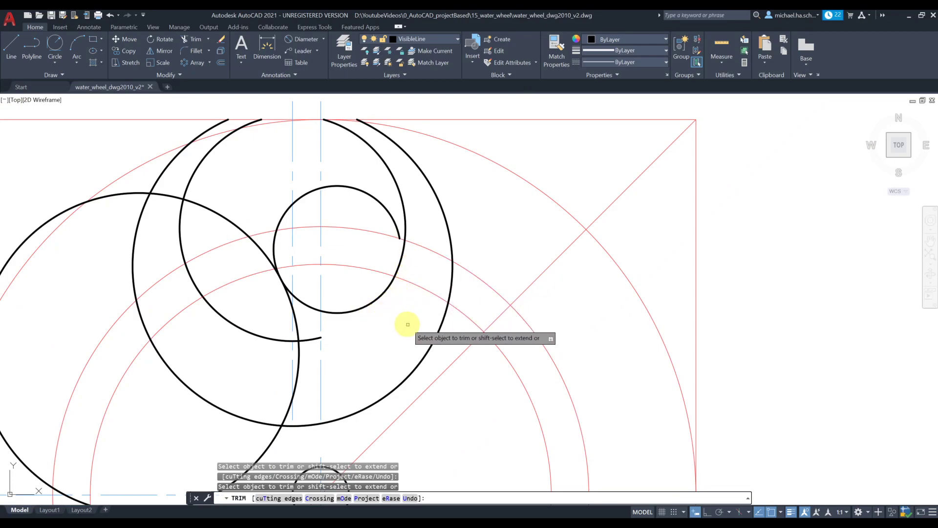
Trim the upper-left 1-1/16 radius circle from its tangency with the 27/64 radius circle down to the top 1-1/16 radius circle
middle_drag(403, 339, 419, 283)
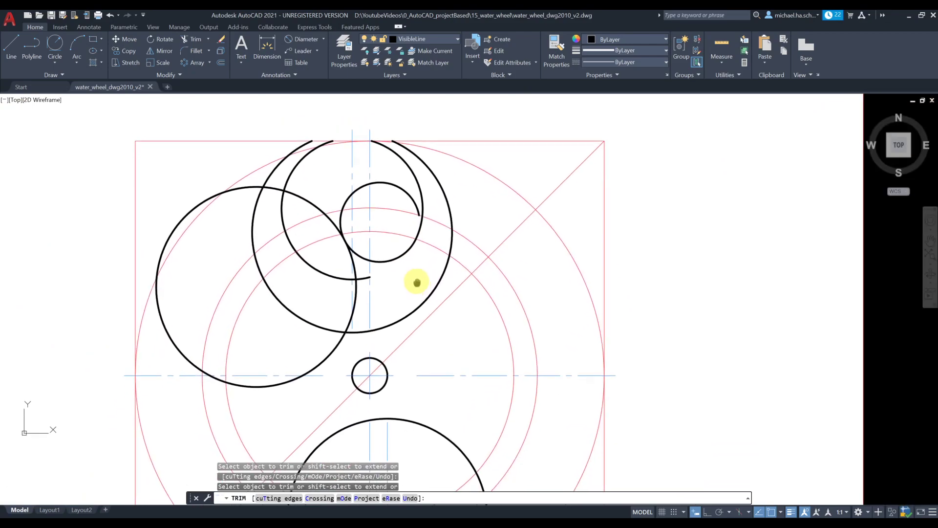
scroll(411, 272, down, 2)
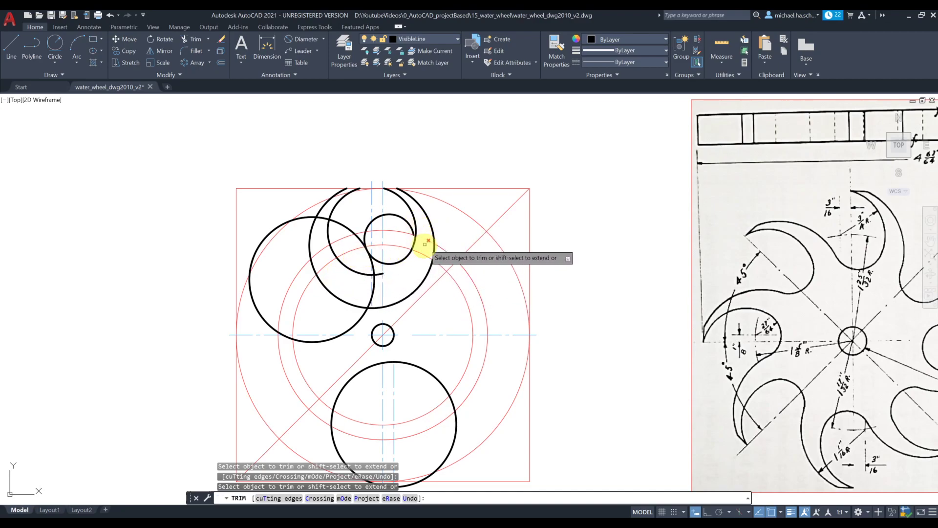
scroll(359, 247, up, 2)
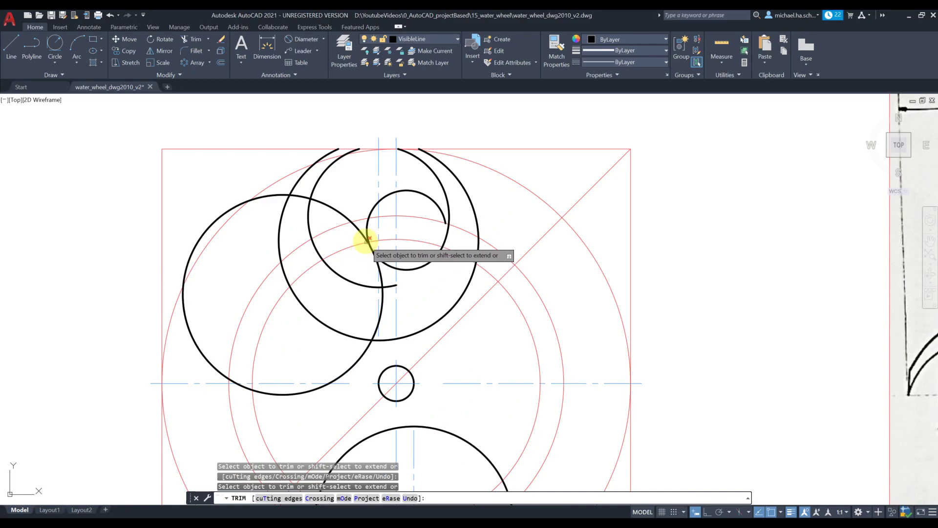
scroll(363, 232, up, 2)
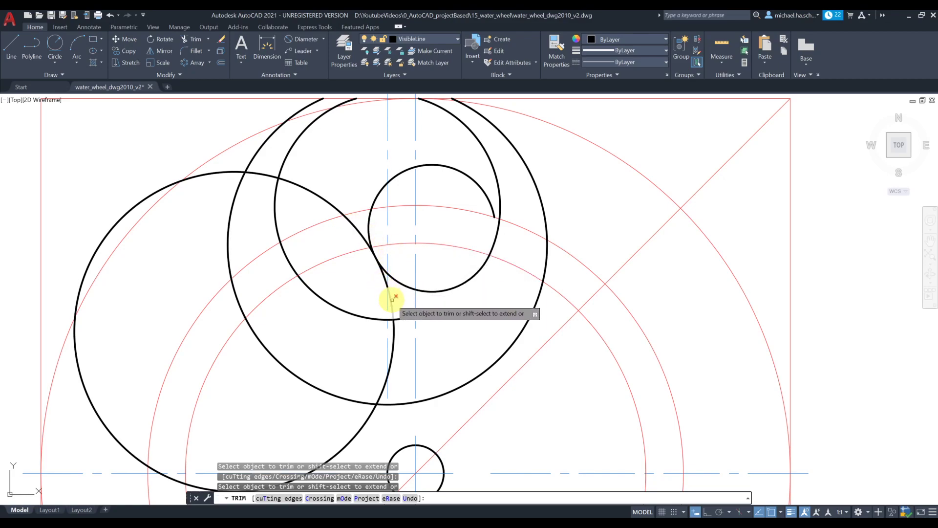
click(393, 298)
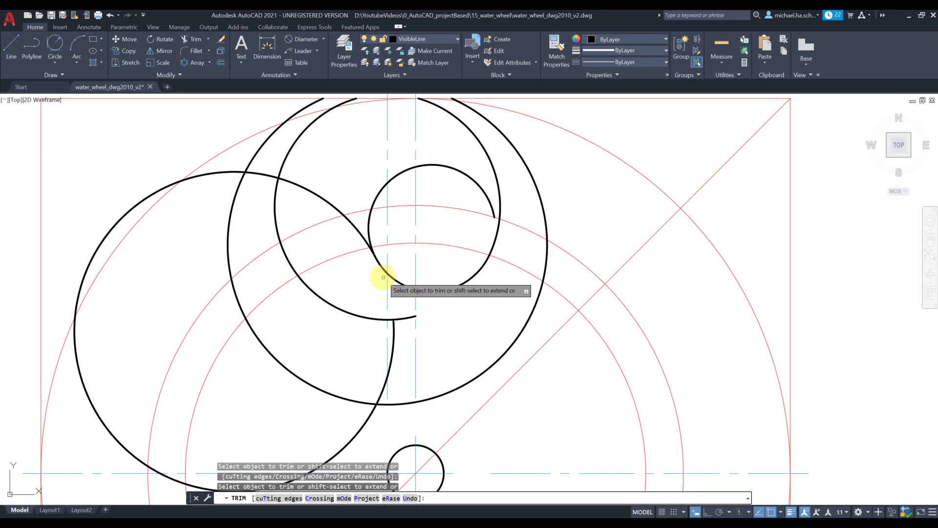
click(383, 277)
click(395, 335)
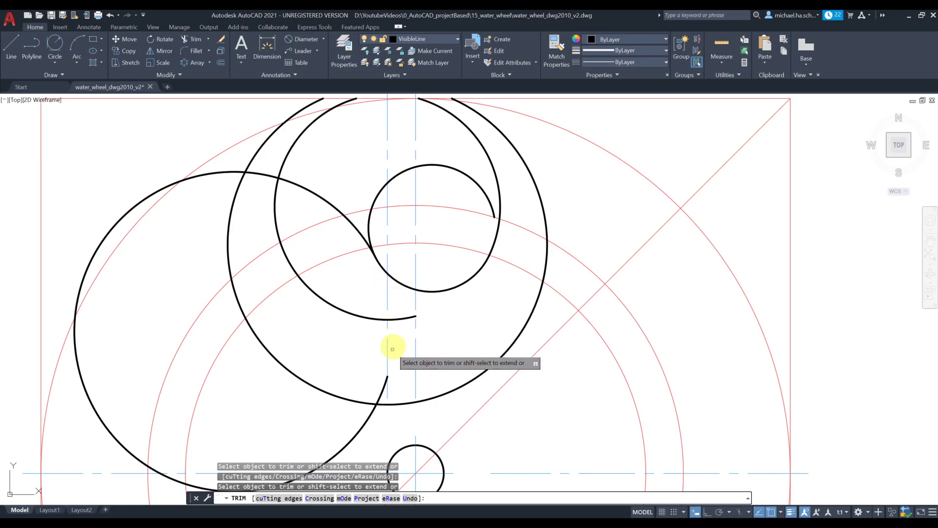
click(382, 392)
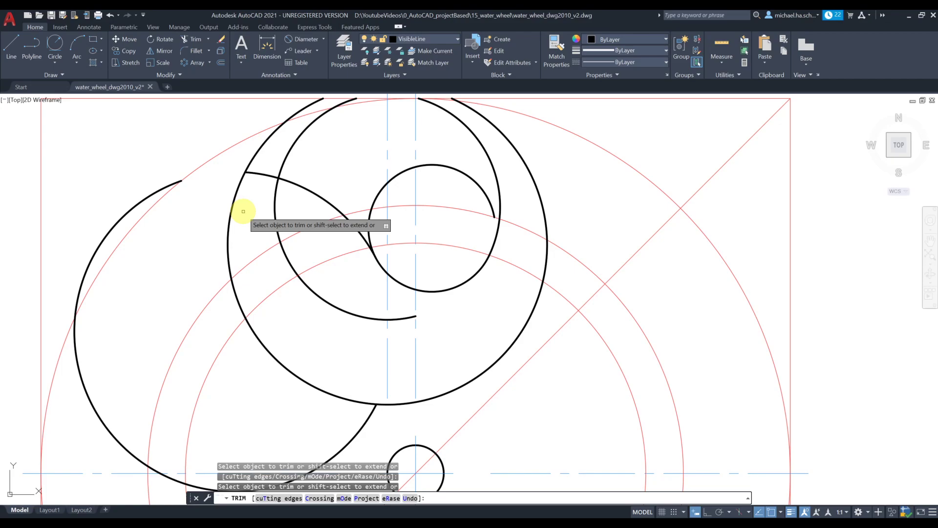
Trim the upper-left 1-1/16 radius circle and the 27/64 radius circle between the two inner red construction circles
middle_drag(521, 246, 514, 266)
click(352, 252)
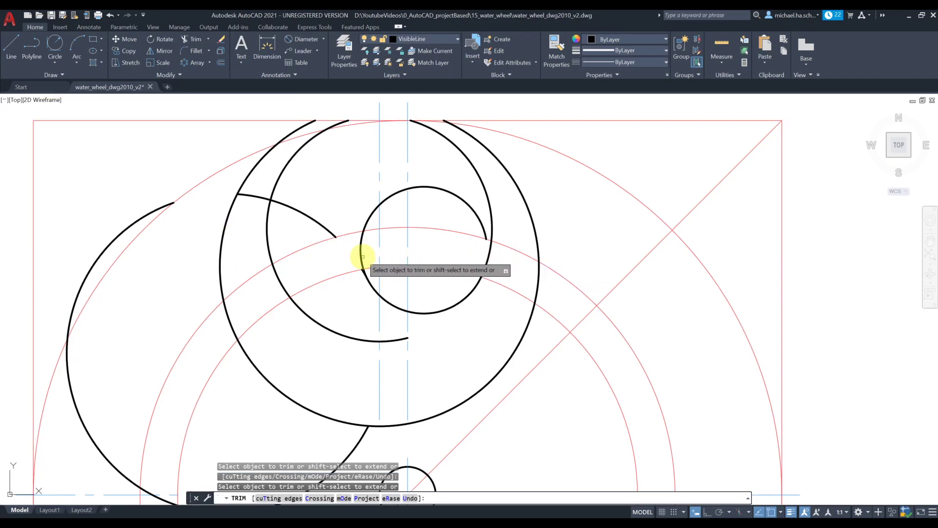
scroll(363, 256, up, 6)
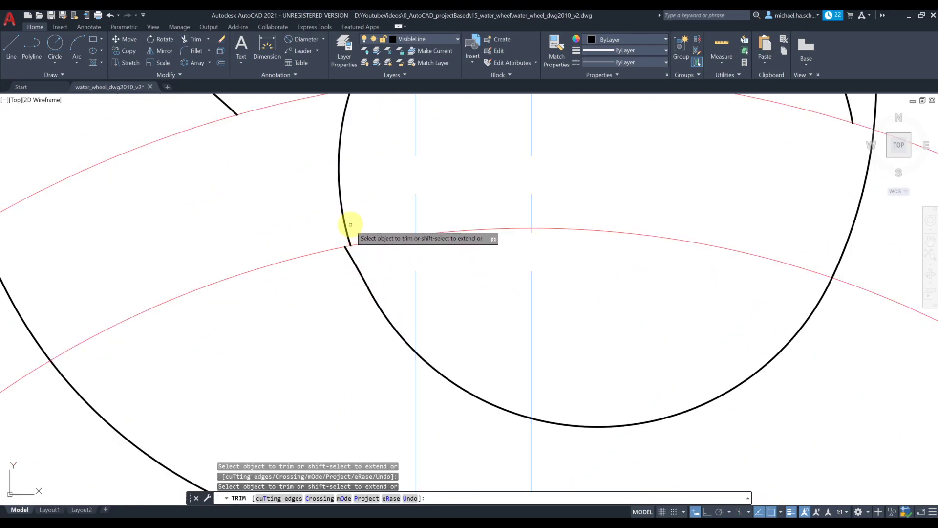
click(346, 227)
scroll(356, 229, down, 4)
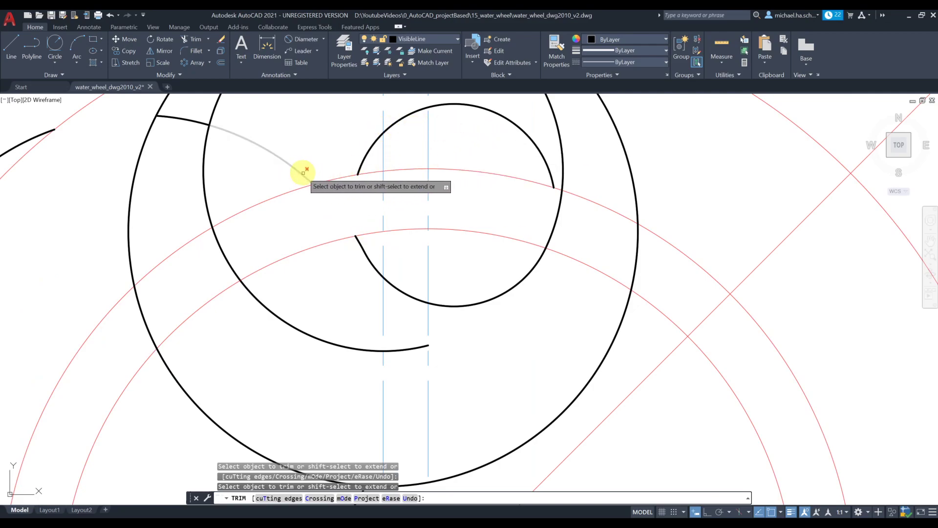
Trim away the remaining upper-left circle arc inside the top 1-1/16 radius circle and end the trimming
click(197, 125)
click(195, 117)
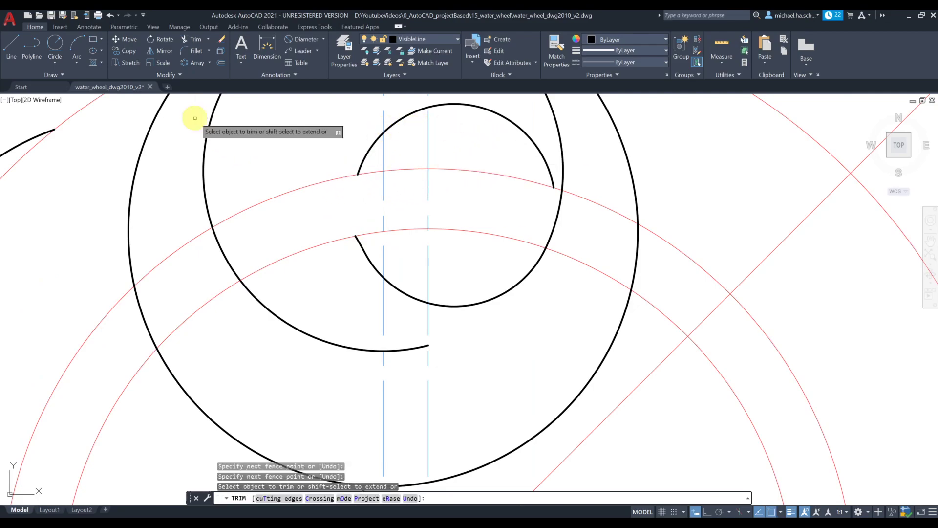
scroll(215, 131, down, 4)
mouse_move(304, 163)
middle_down()
mouse_move(388, 189)
mouse_move(355, 225)
middle_up()
key(Escape)
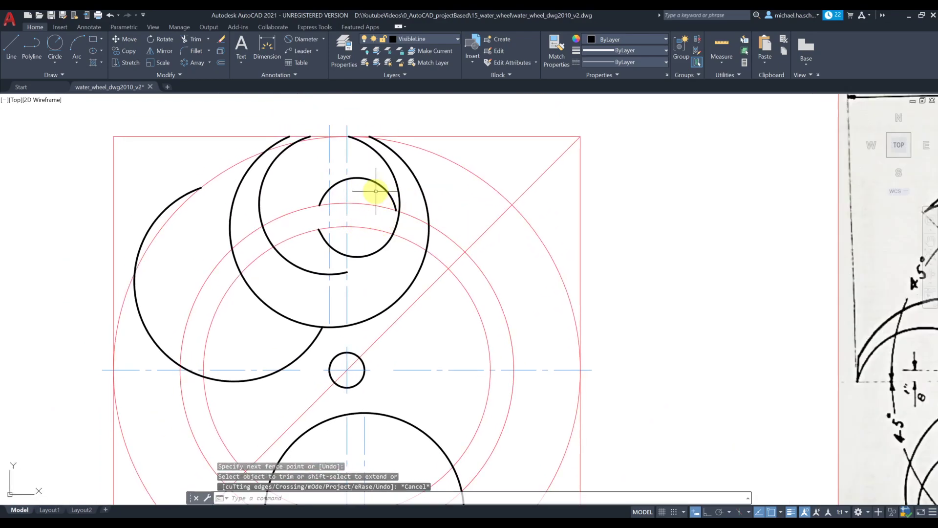
Erase the leftover upper arc of the 27/64 radius circle
click(374, 176)
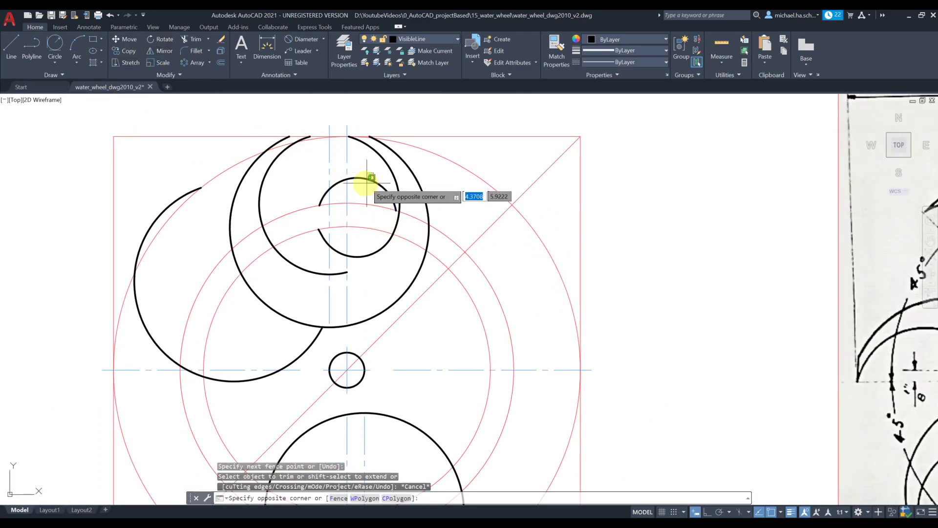
click(363, 188)
mouse_move(396, 211)
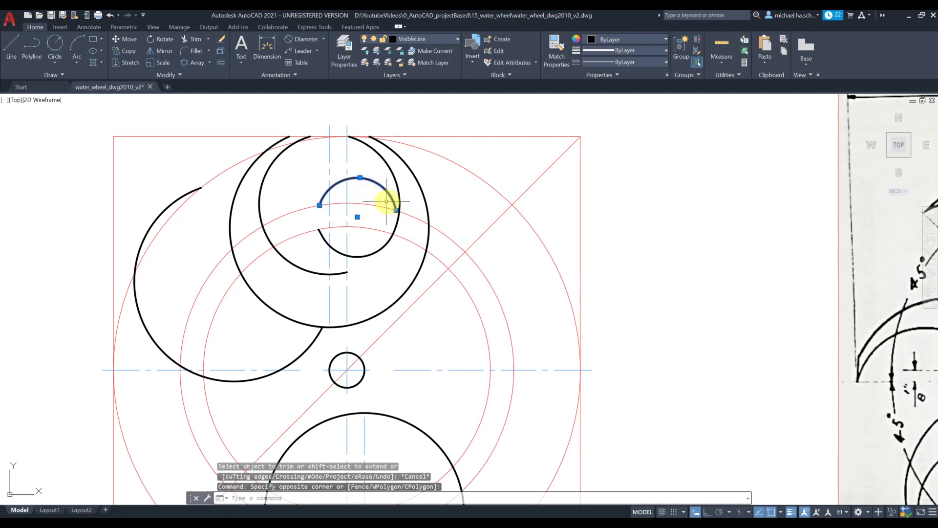
key(Delete)
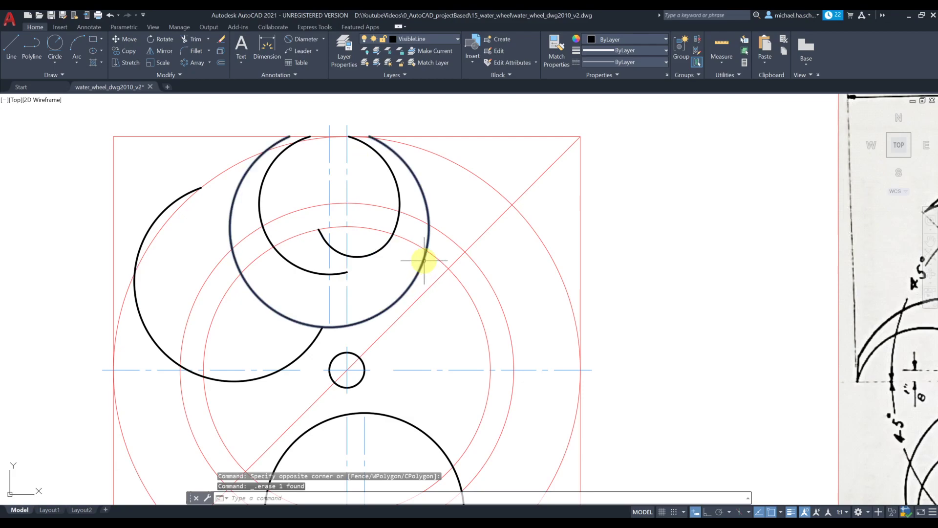
Trim the top 1-1/16 radius circle where its right side passes inside the innermost red construction circle
click(198, 39)
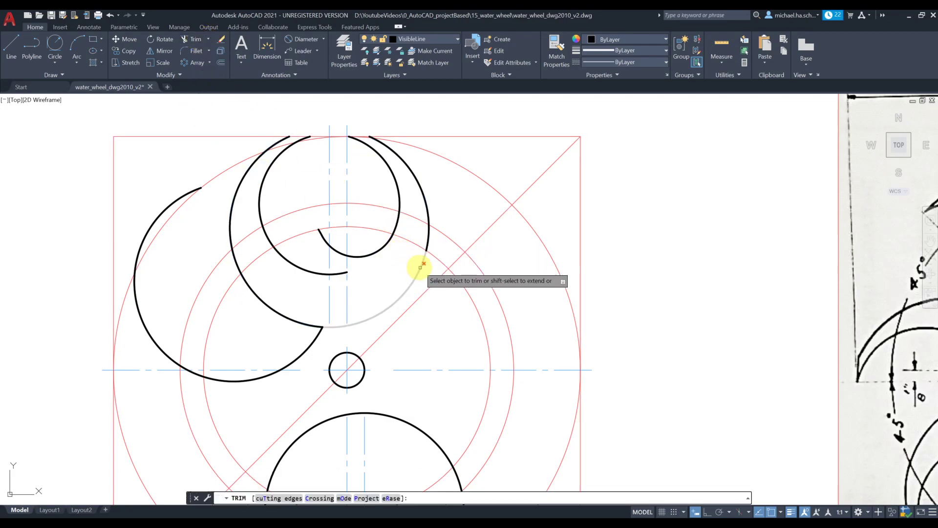
click(420, 266)
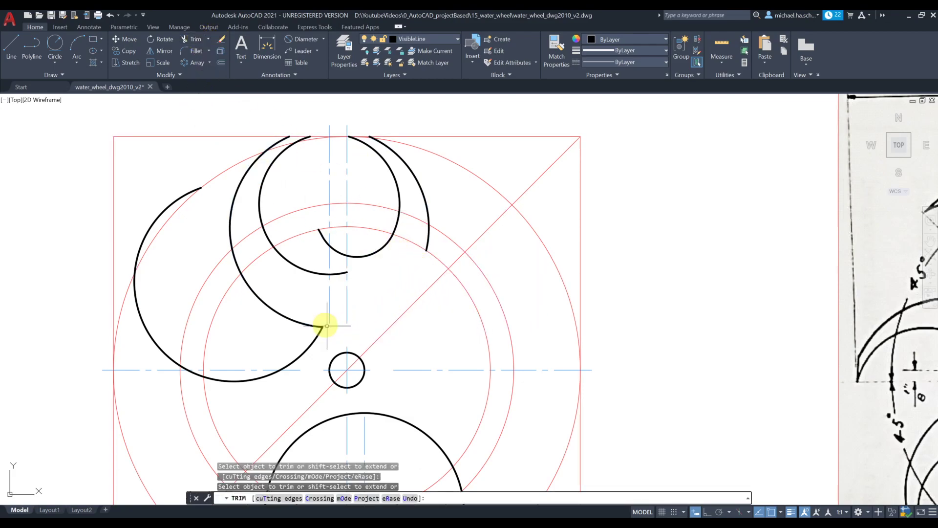
key(Escape)
Erase the leftover left-hand arcs of both 1-1/16 radius circles and of the 3/4 radius circle
click(318, 316)
click(312, 343)
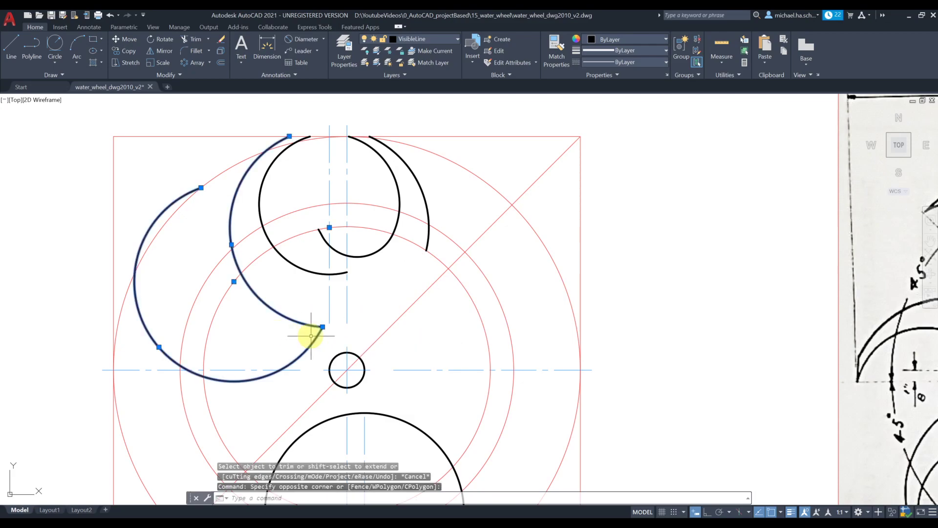
key(Delete)
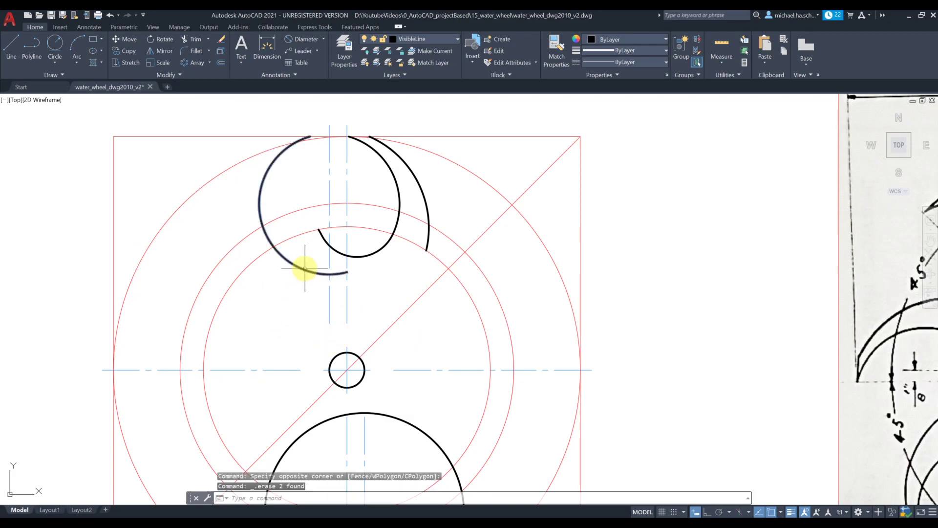
click(306, 261)
key(Delete)
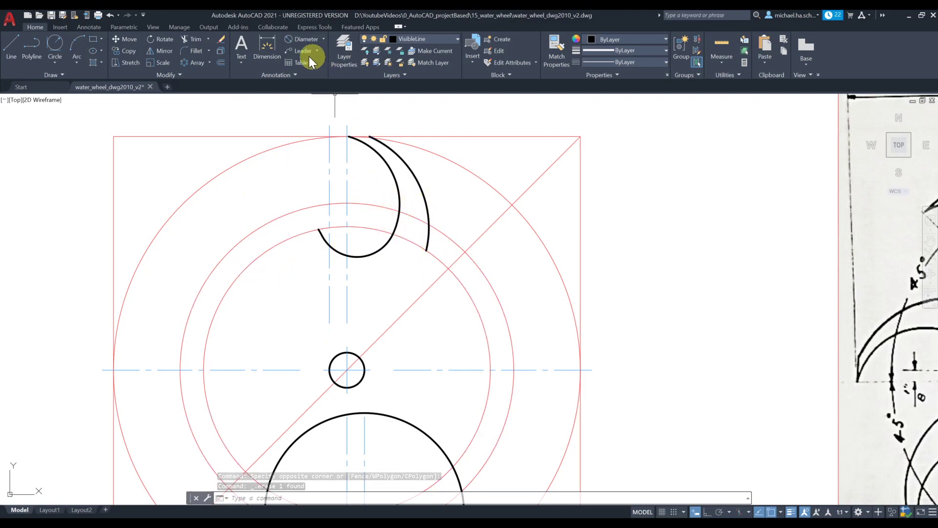
Draw a line joining the upper ends of the blade's two arcs along the construction square's upper edge
scroll(372, 151, up, 2)
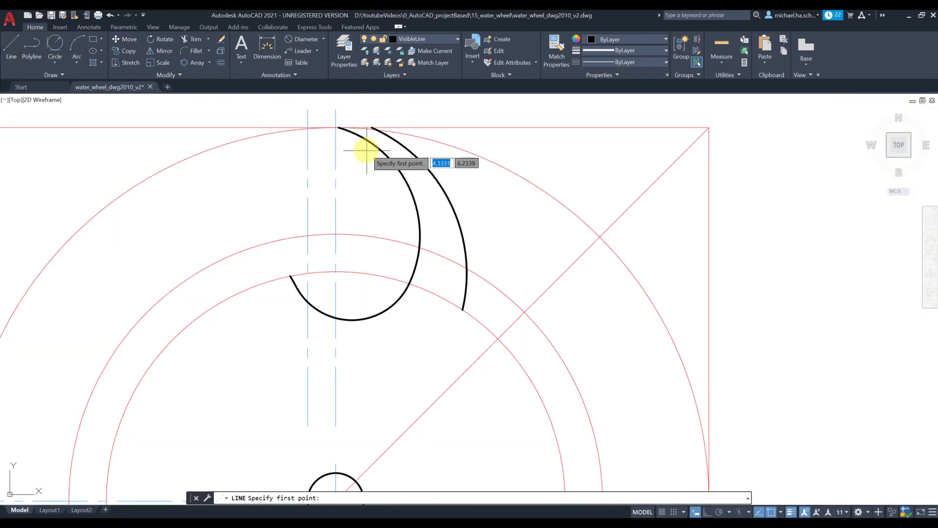
click(364, 126)
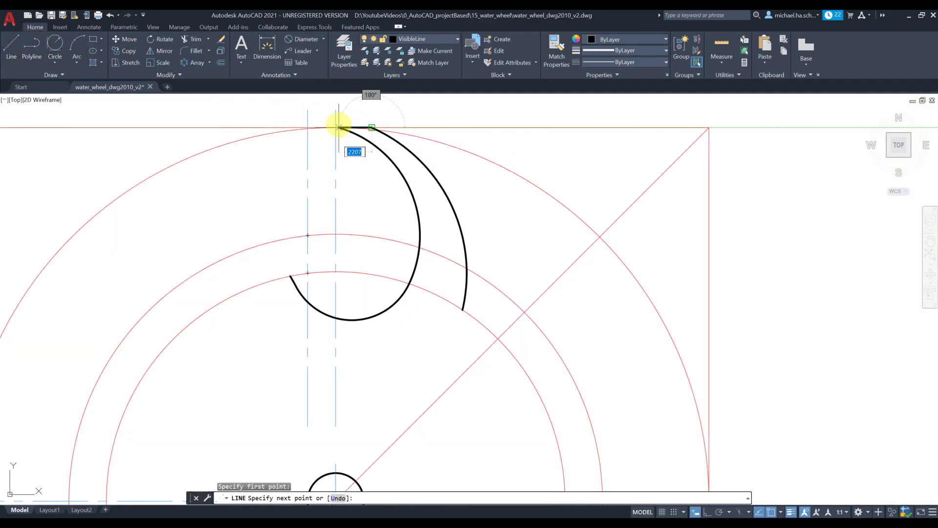
click(338, 128)
key(Escape)
scroll(366, 117, up, 3)
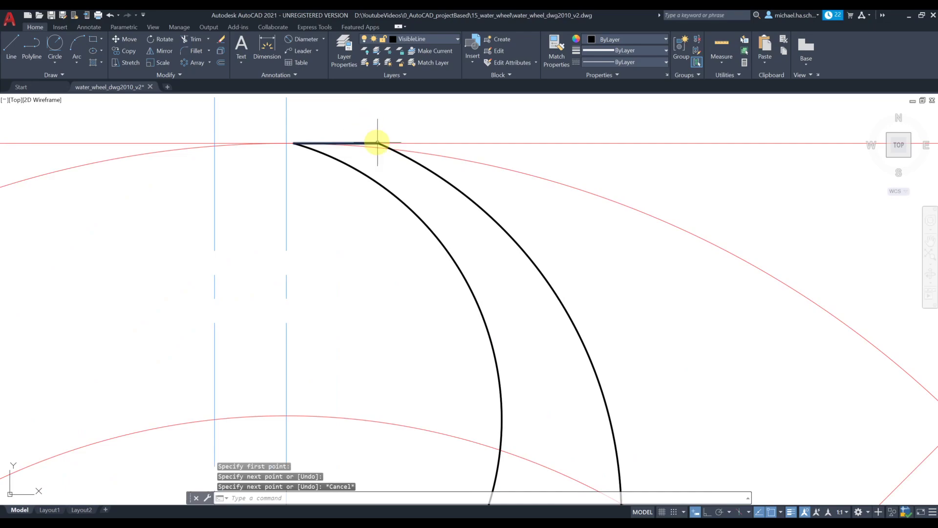
Move the lower 1-1/16 radius circle to the ViewPort layer
scroll(345, 156, down, 5)
scroll(371, 165, down, 3)
middle_drag(403, 198, 361, 178)
click(353, 317)
click(349, 325)
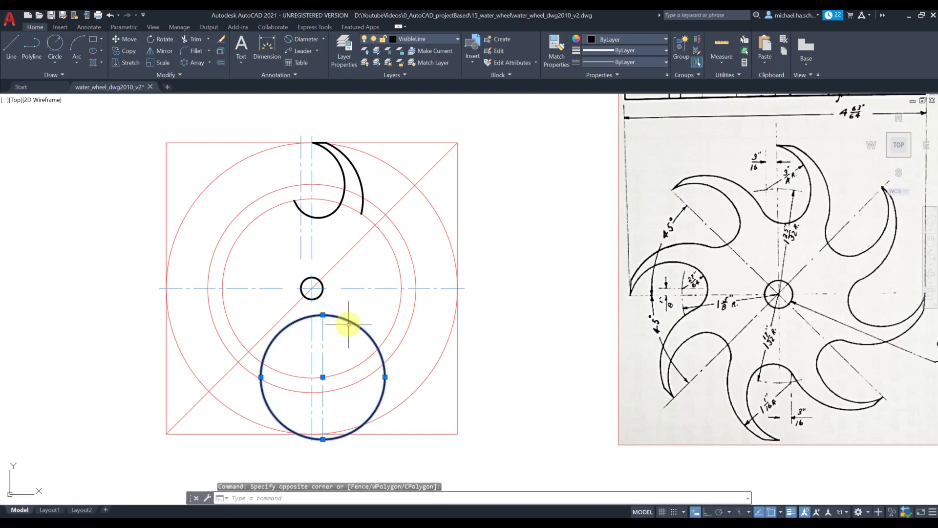
click(410, 40)
click(427, 120)
key(Escape)
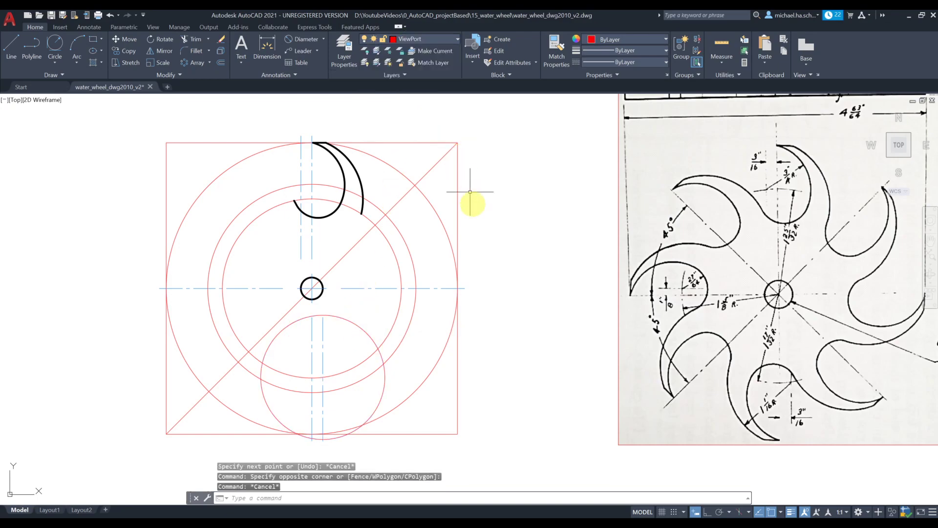
Create a polar array of the blade's arcs and tip line, centred on the hub circle's center
scroll(356, 240, down, 2)
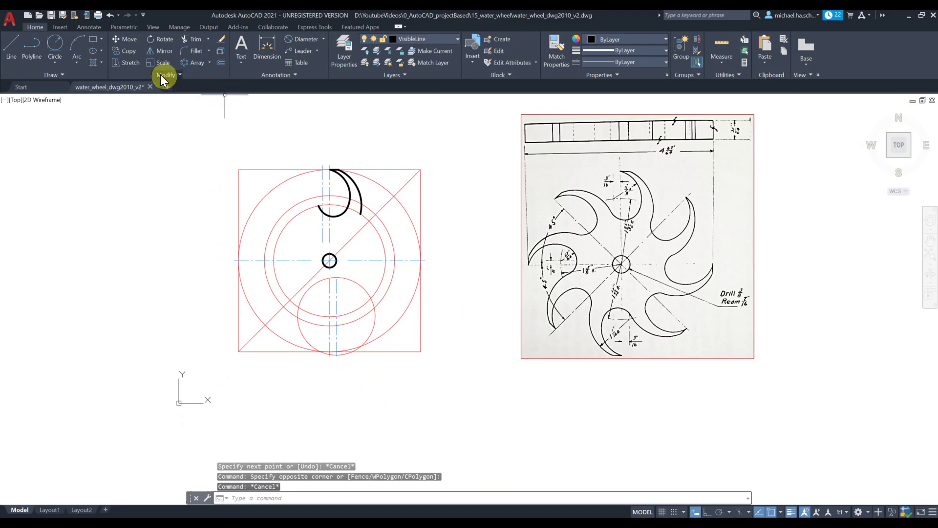
click(185, 63)
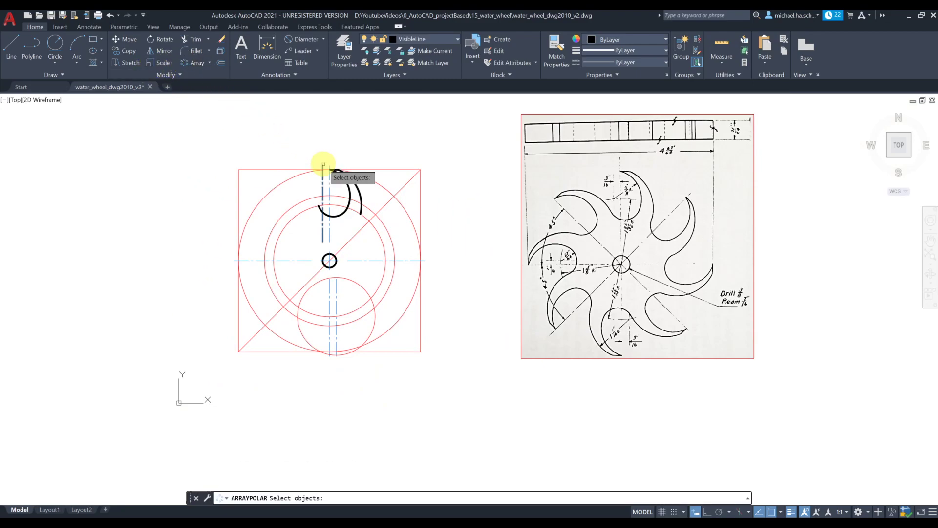
scroll(327, 177, up, 5)
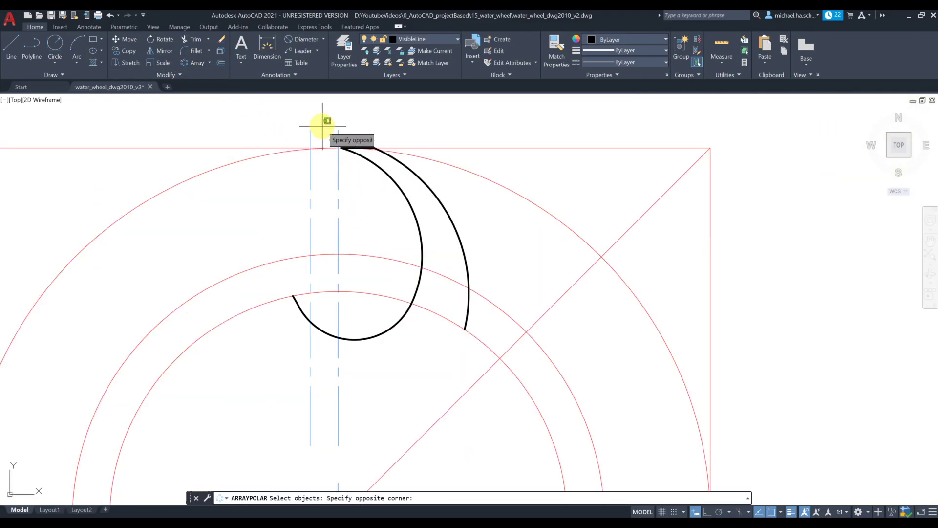
click(429, 184)
click(489, 218)
click(391, 214)
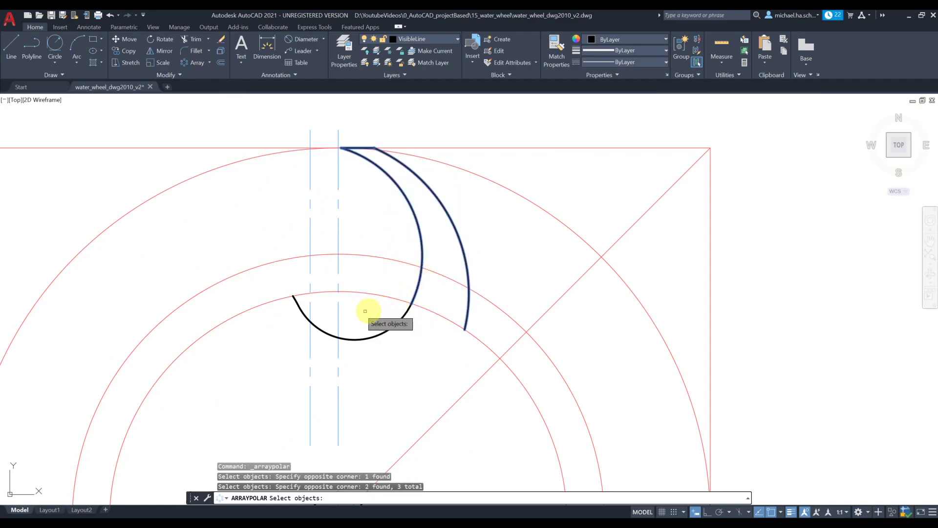
click(267, 279)
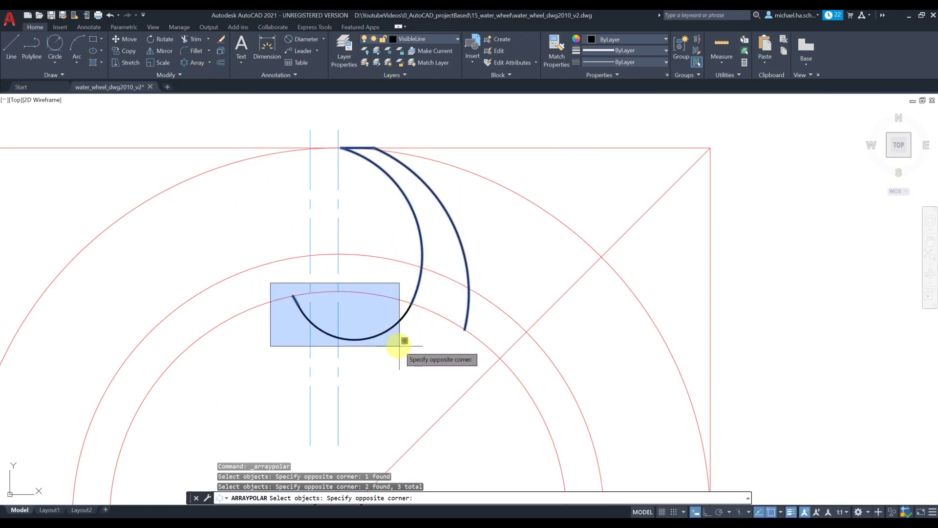
click(432, 348)
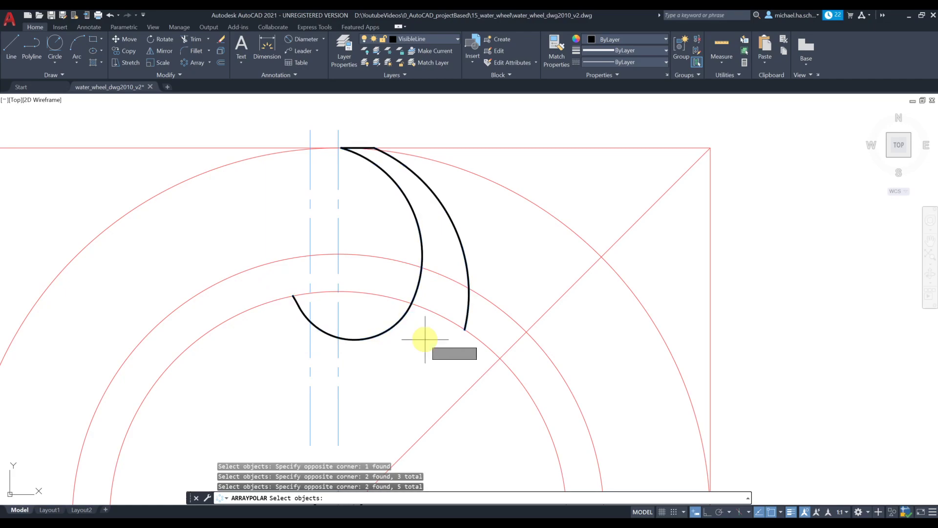
key(Return)
scroll(424, 339, down, 3)
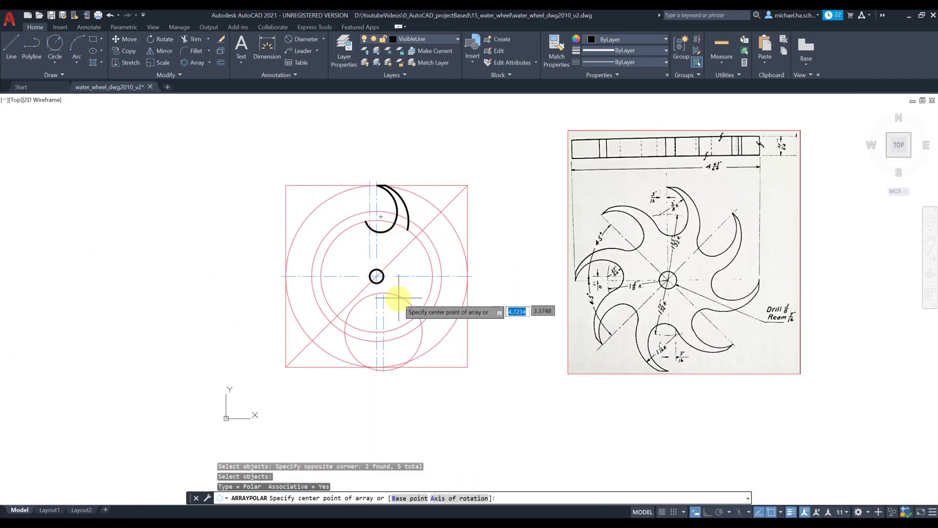
click(376, 277)
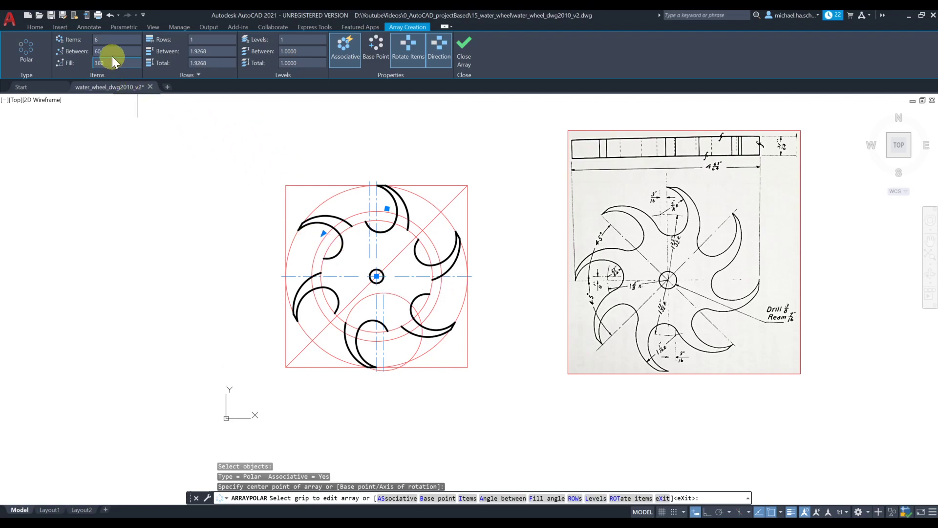
Set the polar array of blades to 8 items and finish the array
text(8)
key(Return)
scroll(413, 247, up, 4)
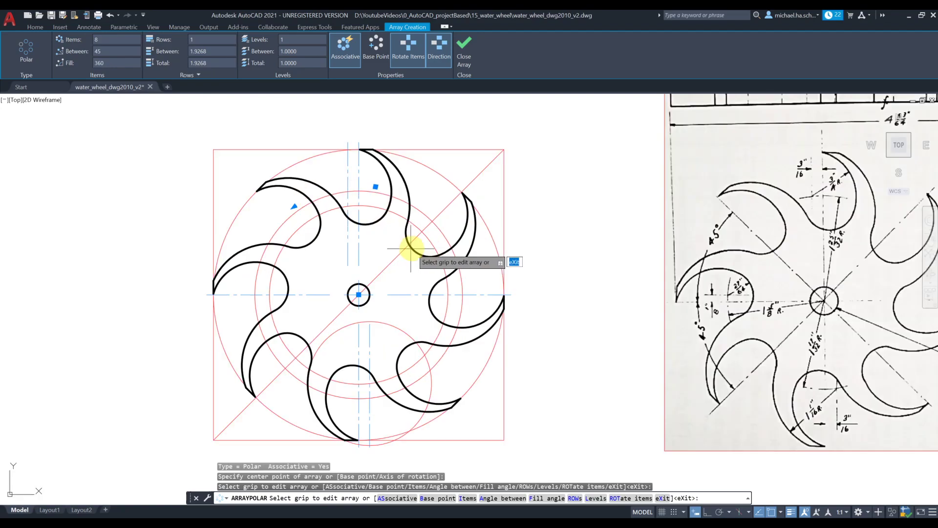
scroll(413, 245, down, 2)
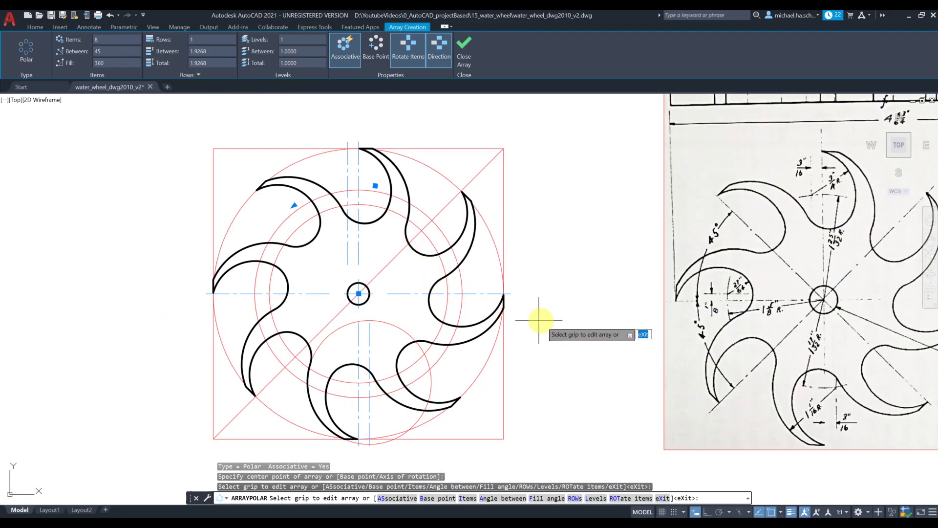
middle_drag(541, 310, 518, 303)
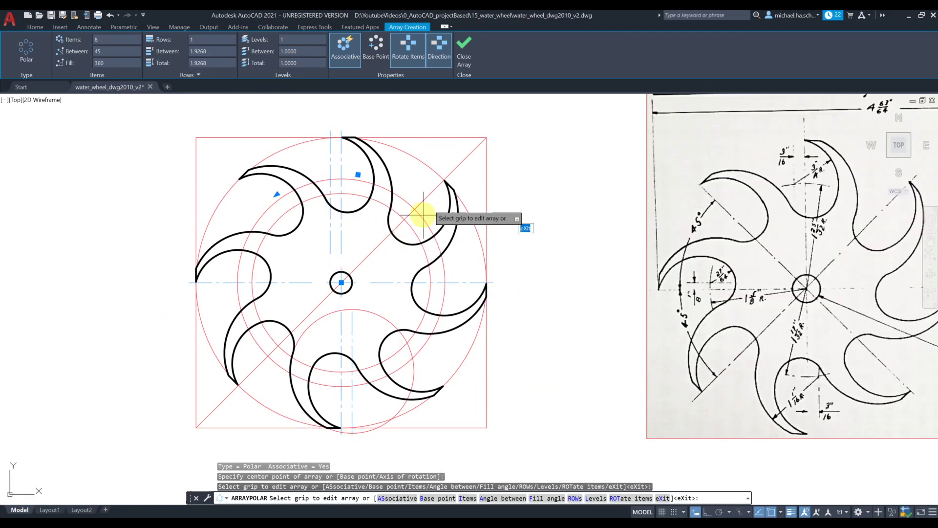
click(468, 55)
Copy the complete wheel with its construction geometry and centerlines into the empty space left of the original
scroll(555, 215, down, 2)
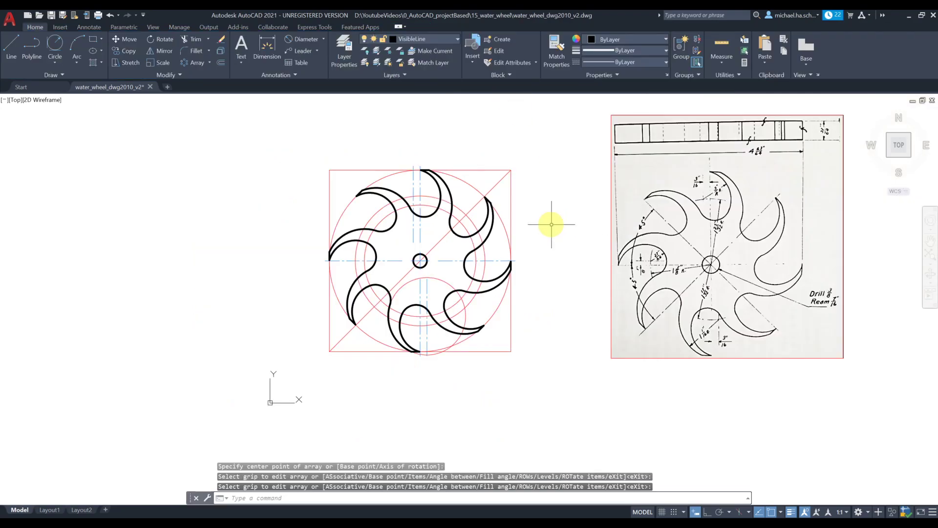
middle_drag(550, 224, 488, 238)
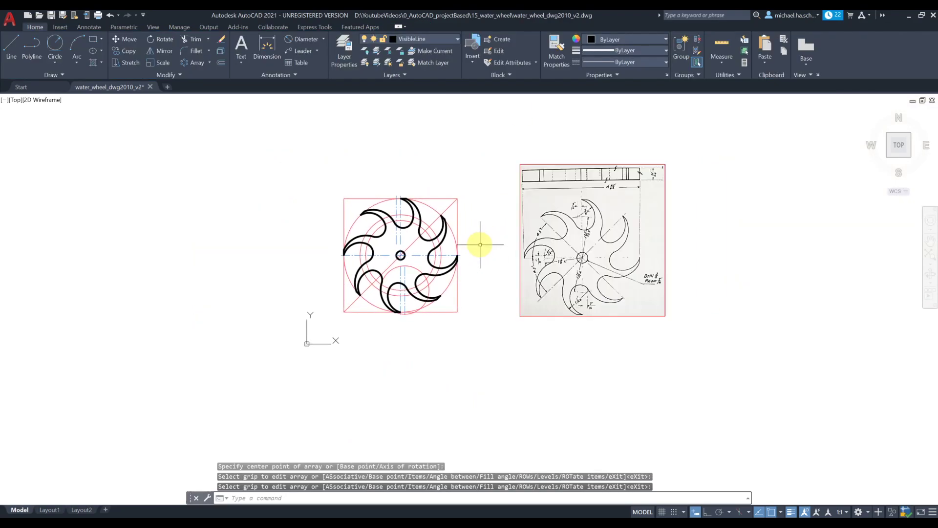
scroll(483, 243, up, 2)
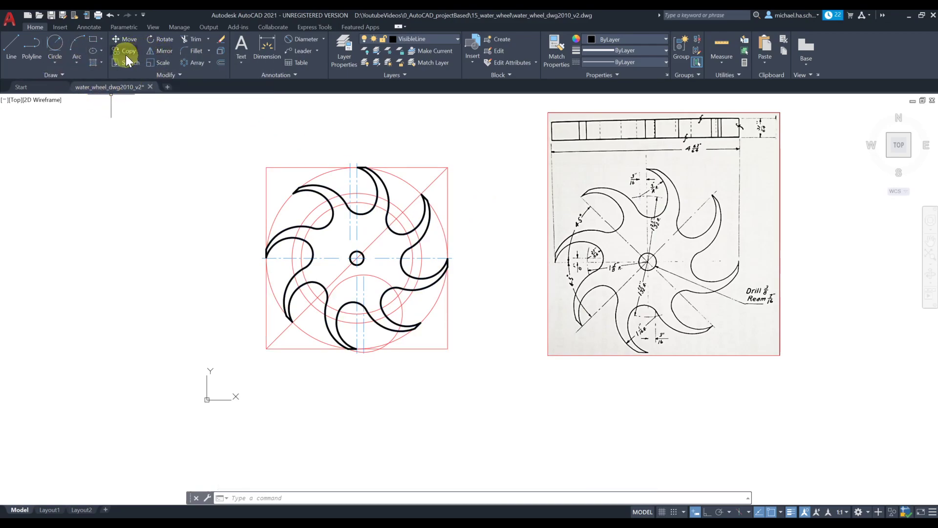
click(242, 145)
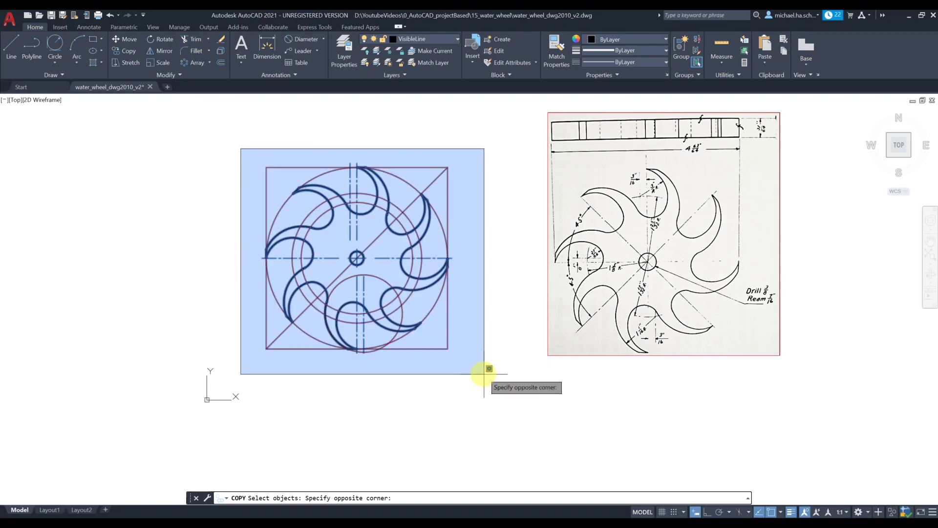
click(486, 356)
key(Return)
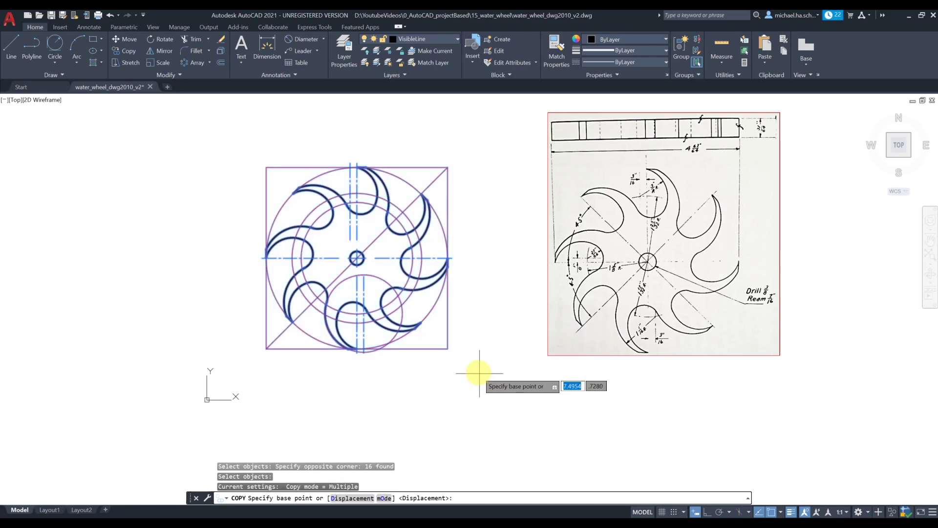
click(801, 432)
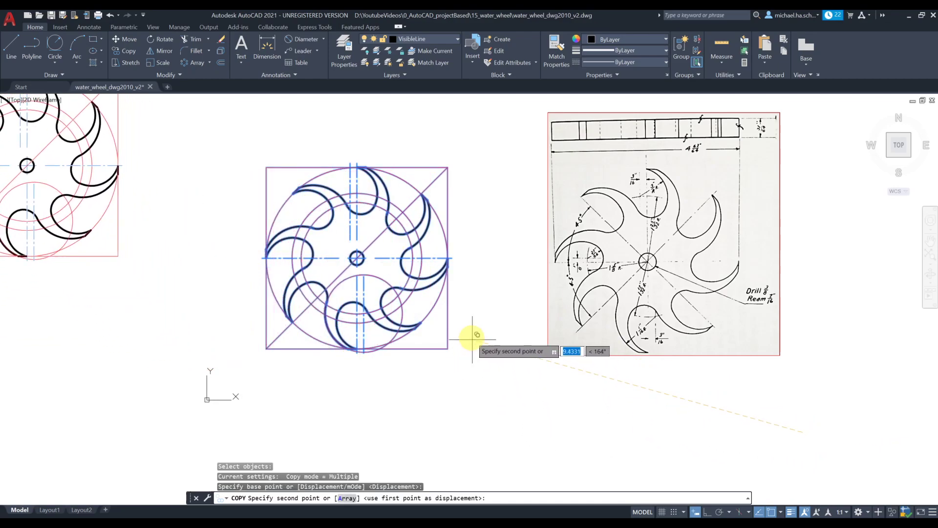
click(408, 391)
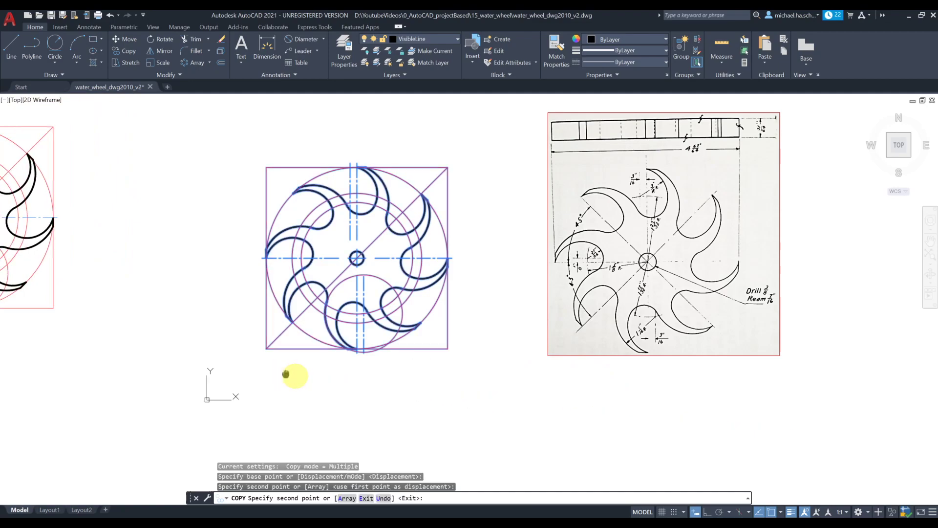
middle_drag(283, 373, 515, 381)
key(Escape)
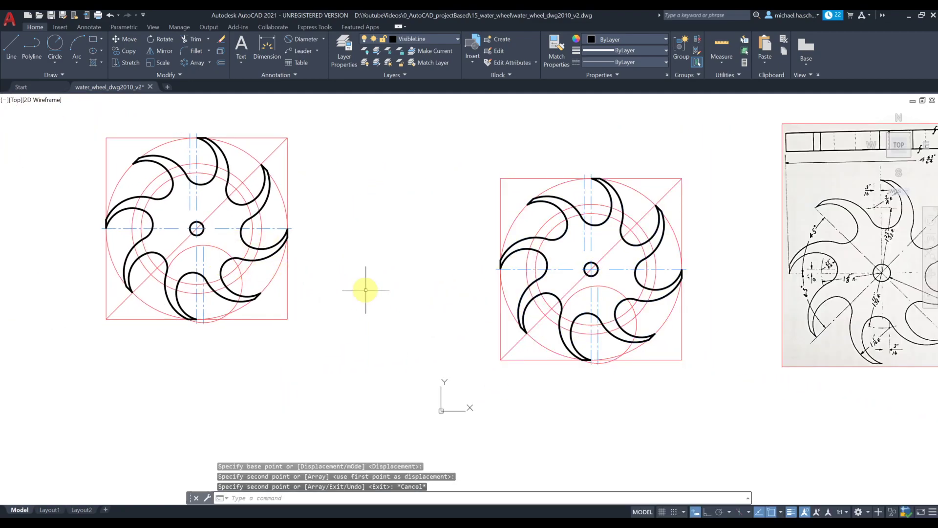
Move the original wheel with its construction geometry from the hub's center to the origin 0,0
middle_drag(377, 298, 227, 244)
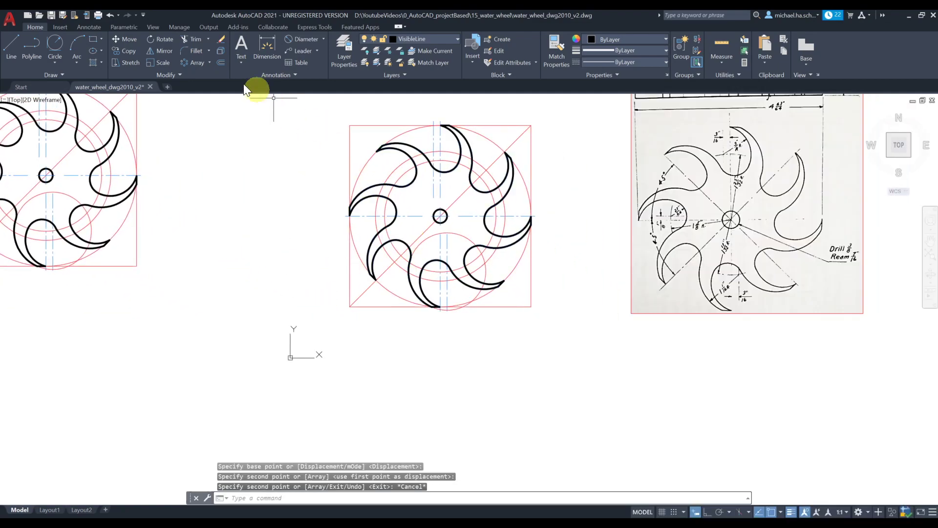
click(129, 42)
click(336, 109)
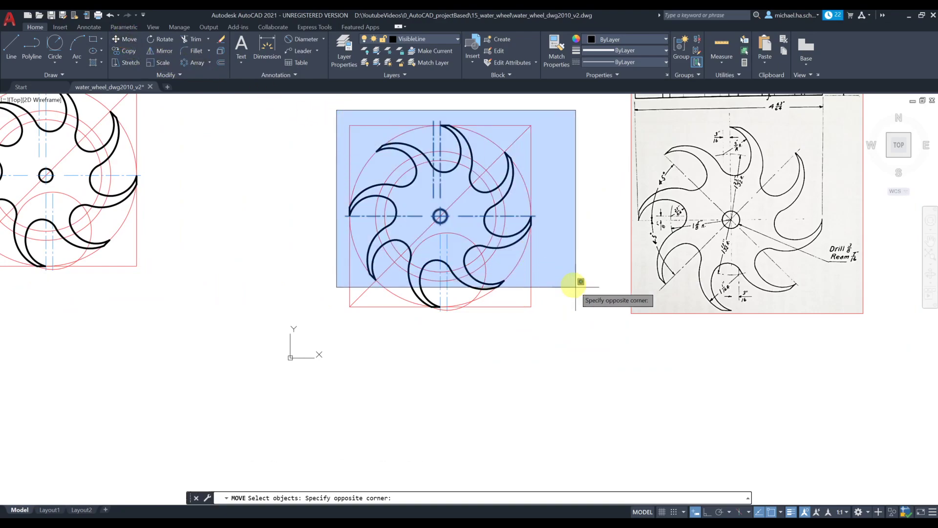
click(584, 314)
key(Return)
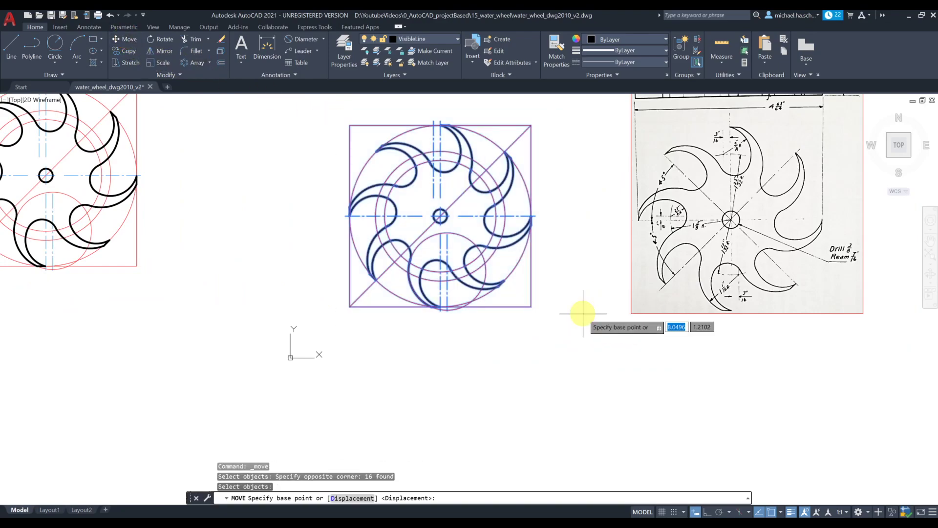
click(441, 215)
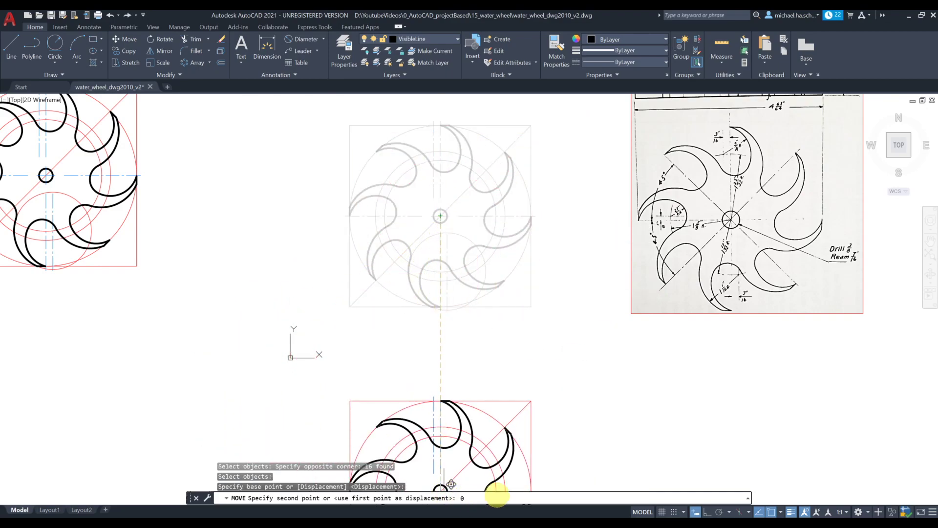
key(Return)
middle_drag(311, 364, 381, 285)
scroll(378, 255, up, 2)
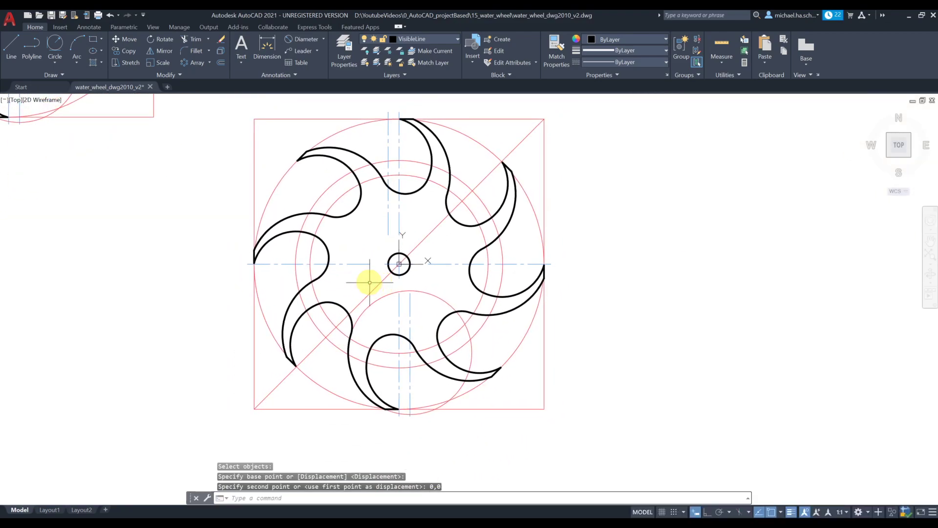
click(425, 40)
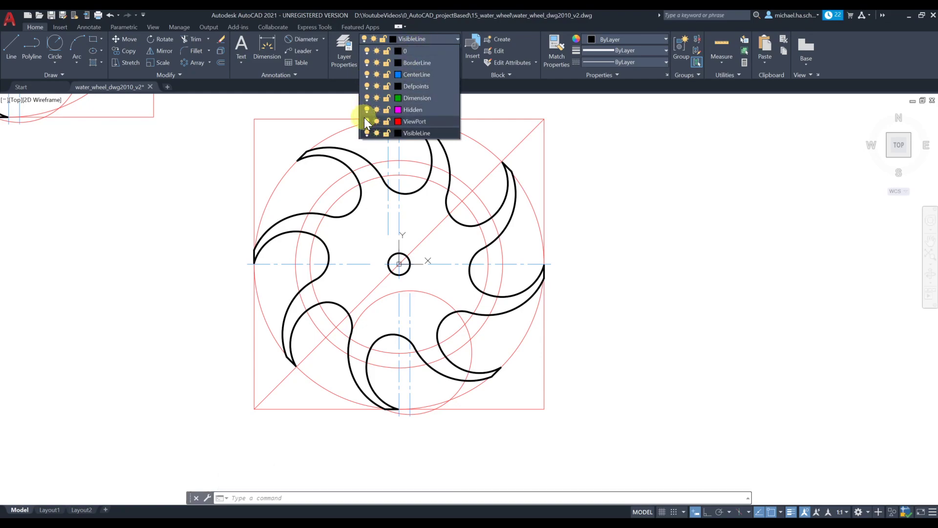
click(365, 118)
click(410, 41)
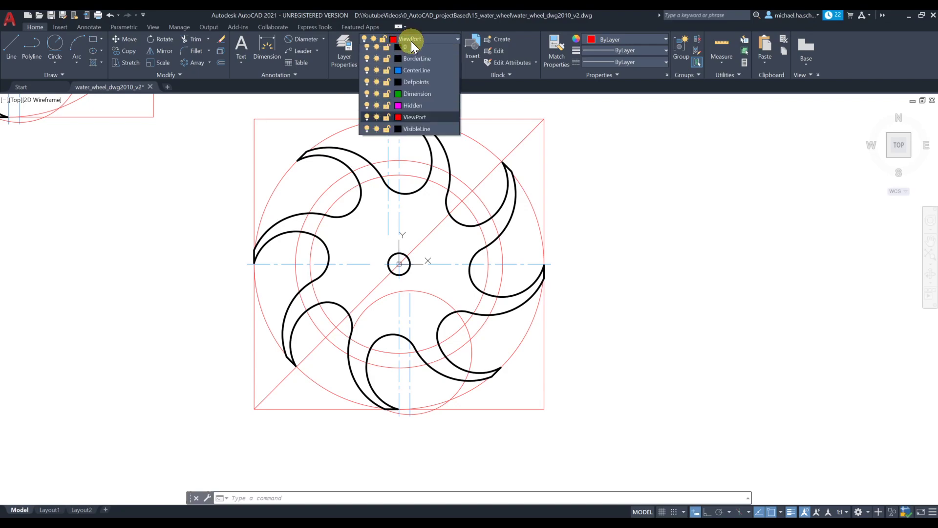
click(430, 133)
Turn off the ViewPort and CenterLine layers
click(426, 40)
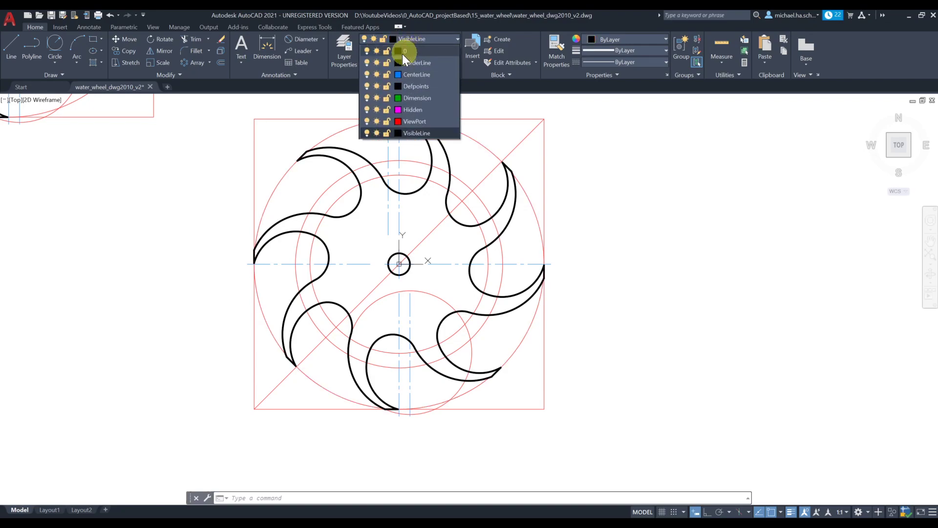
click(367, 120)
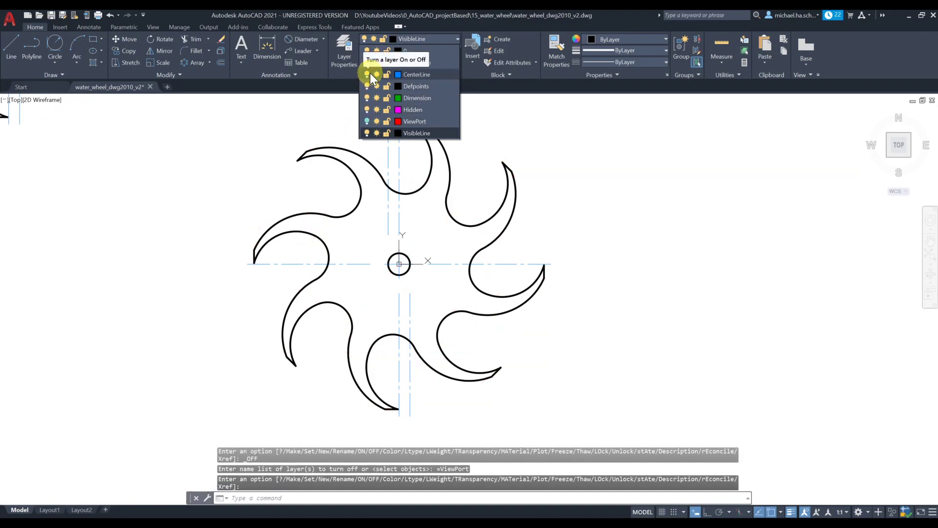
click(367, 74)
click(517, 129)
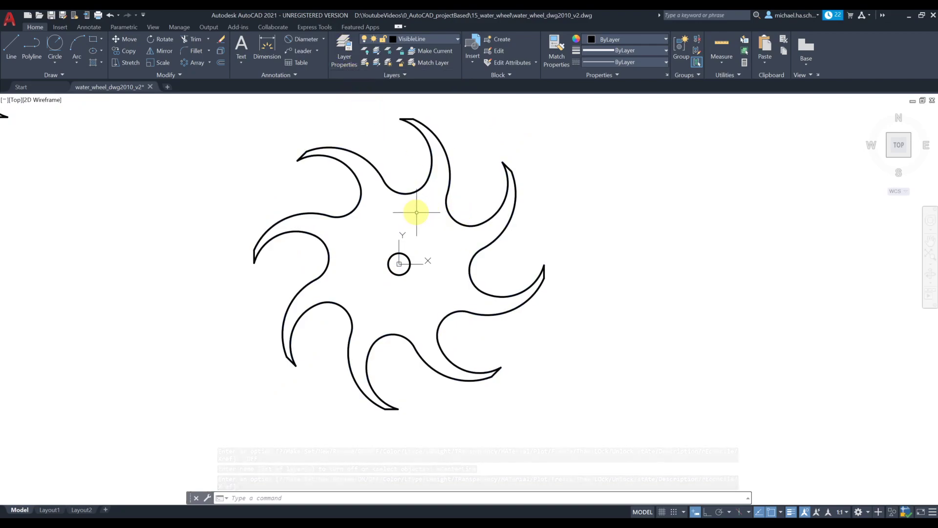
click(94, 62)
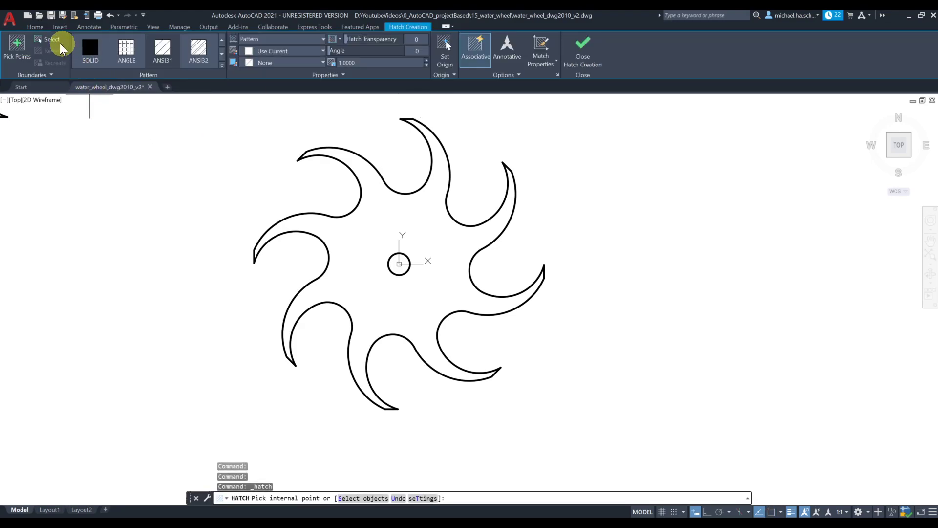
click(36, 27)
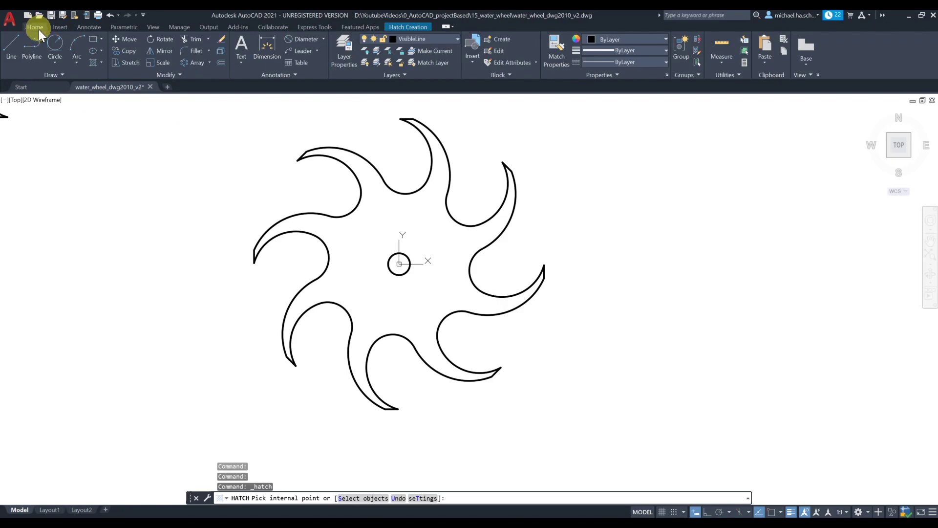
click(92, 64)
key(Escape)
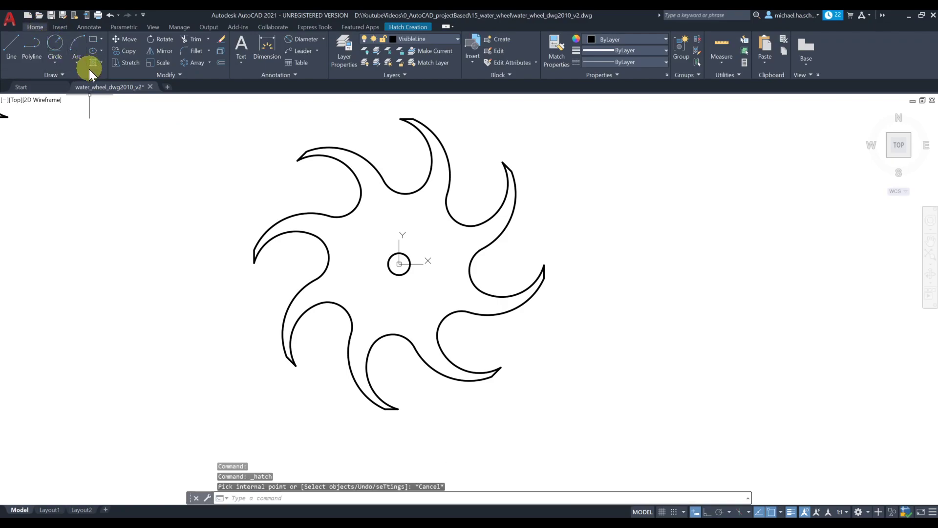
Hatch the wheel's interior between the blade outline and the hub circle with the SOLID pattern
click(93, 63)
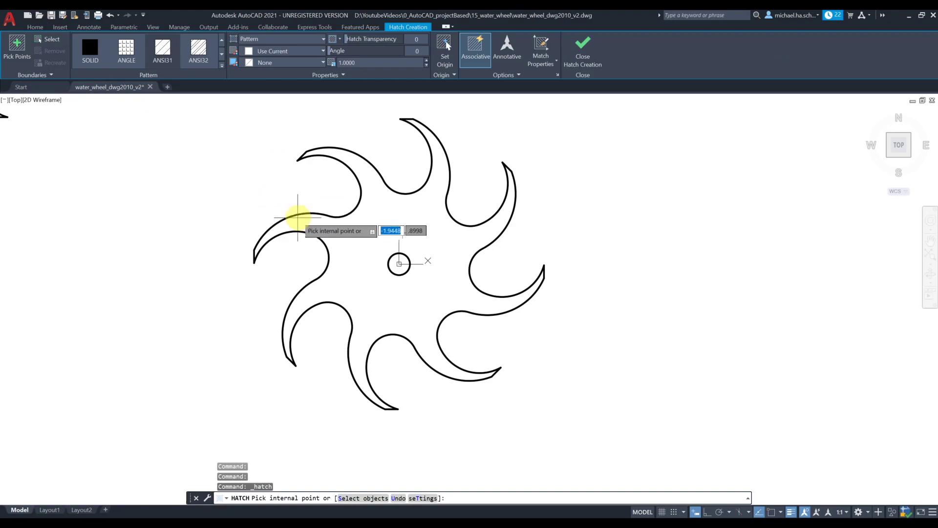
click(91, 49)
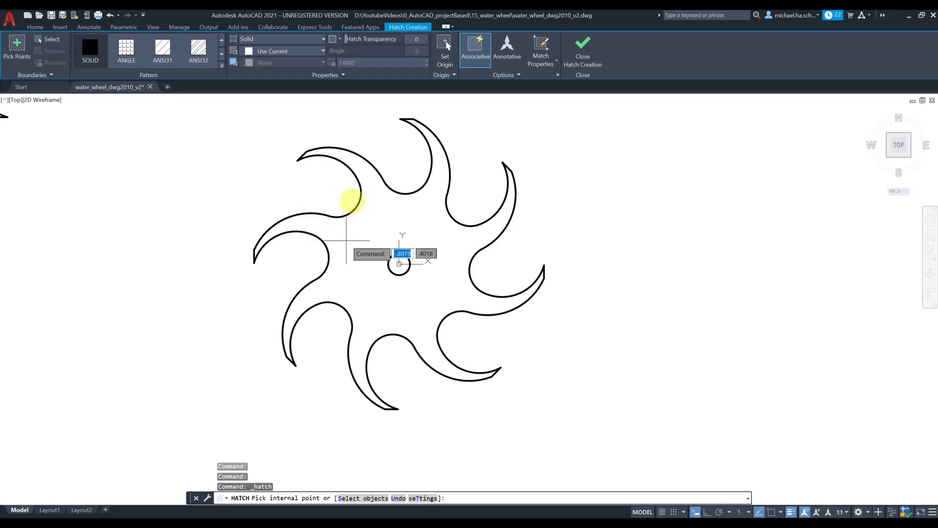
click(374, 228)
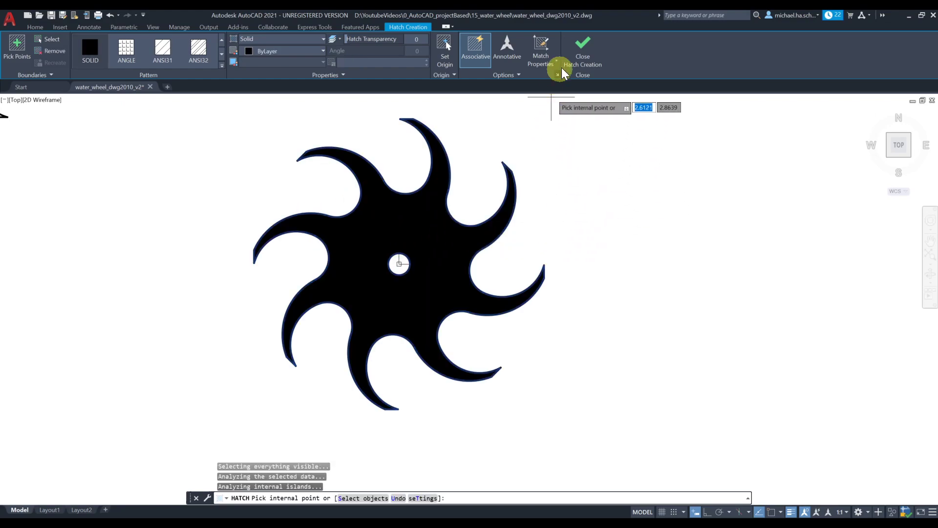
click(582, 54)
mouse_move(574, 218)
middle_down()
mouse_move(631, 236)
mouse_move(494, 225)
mouse_move(476, 235)
middle_up()
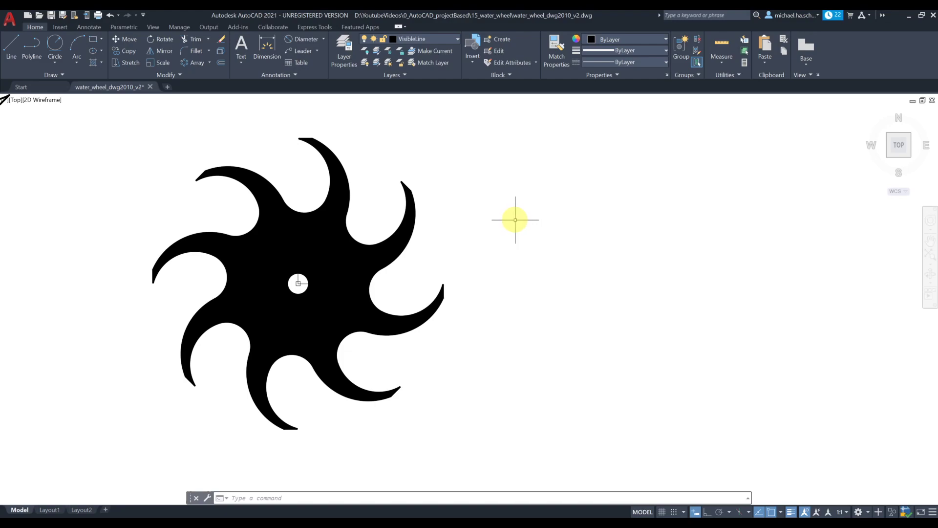
mouse_move(348, 523)
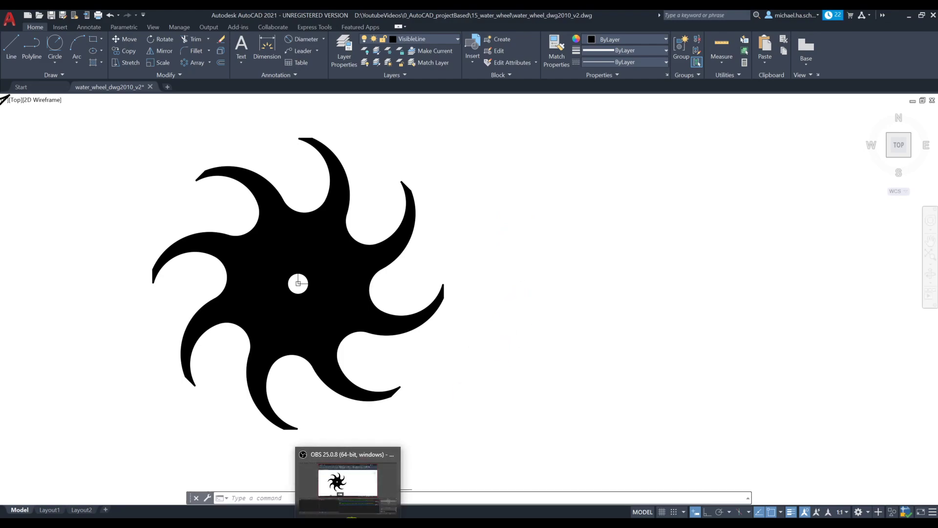